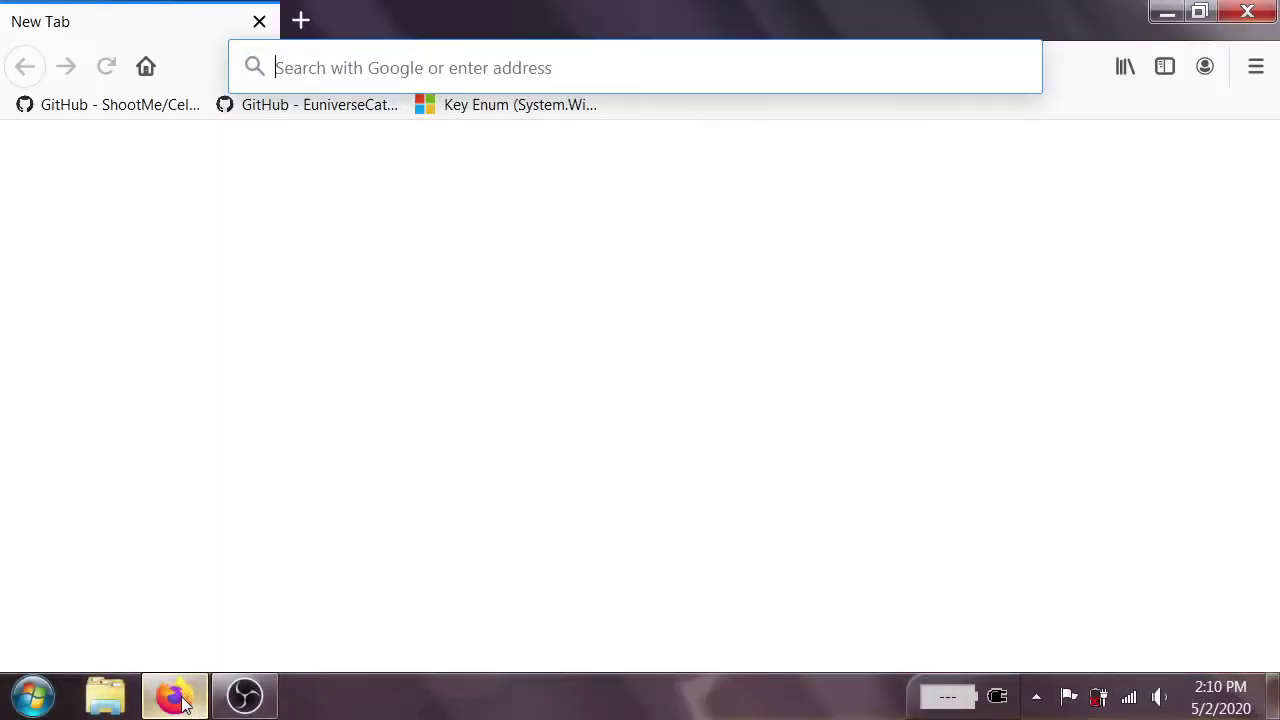
Open the bookmarked ShootMe/CelesteTAS GitHub page and follow the Everest link in its installation instructions.
click(135, 108)
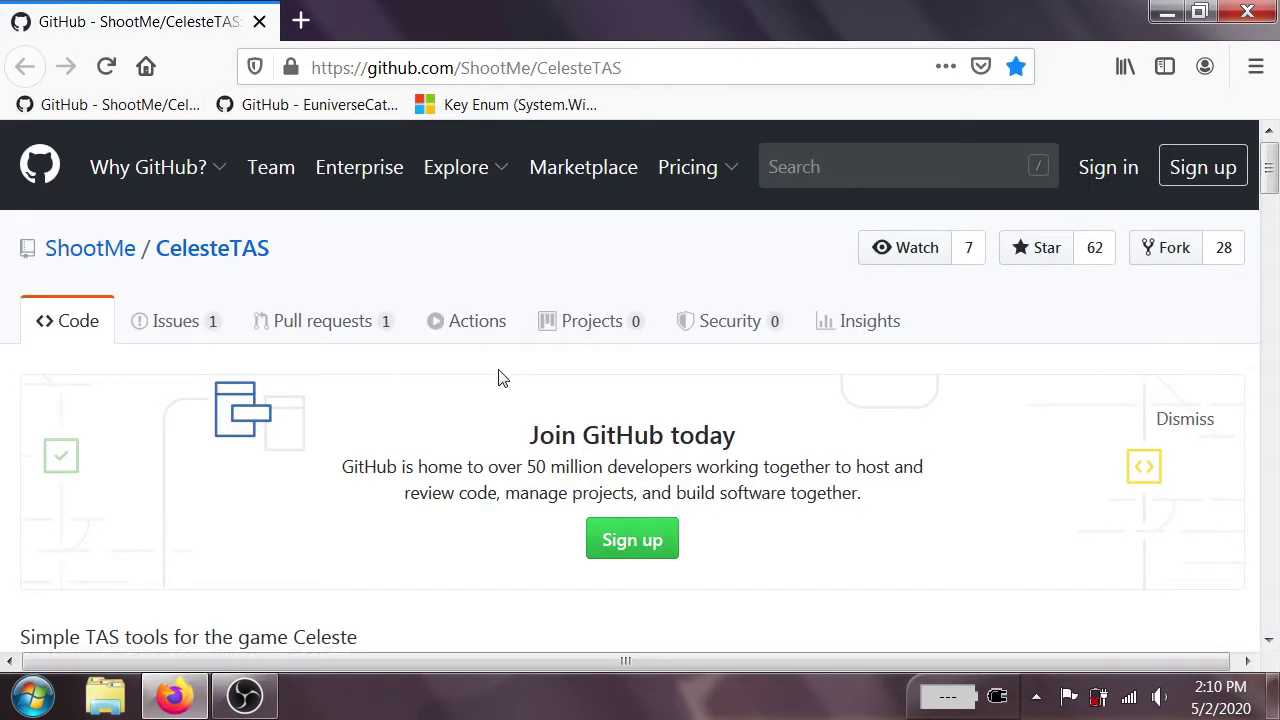
scroll(502, 378, down, 5)
scroll(502, 378, down, 5)
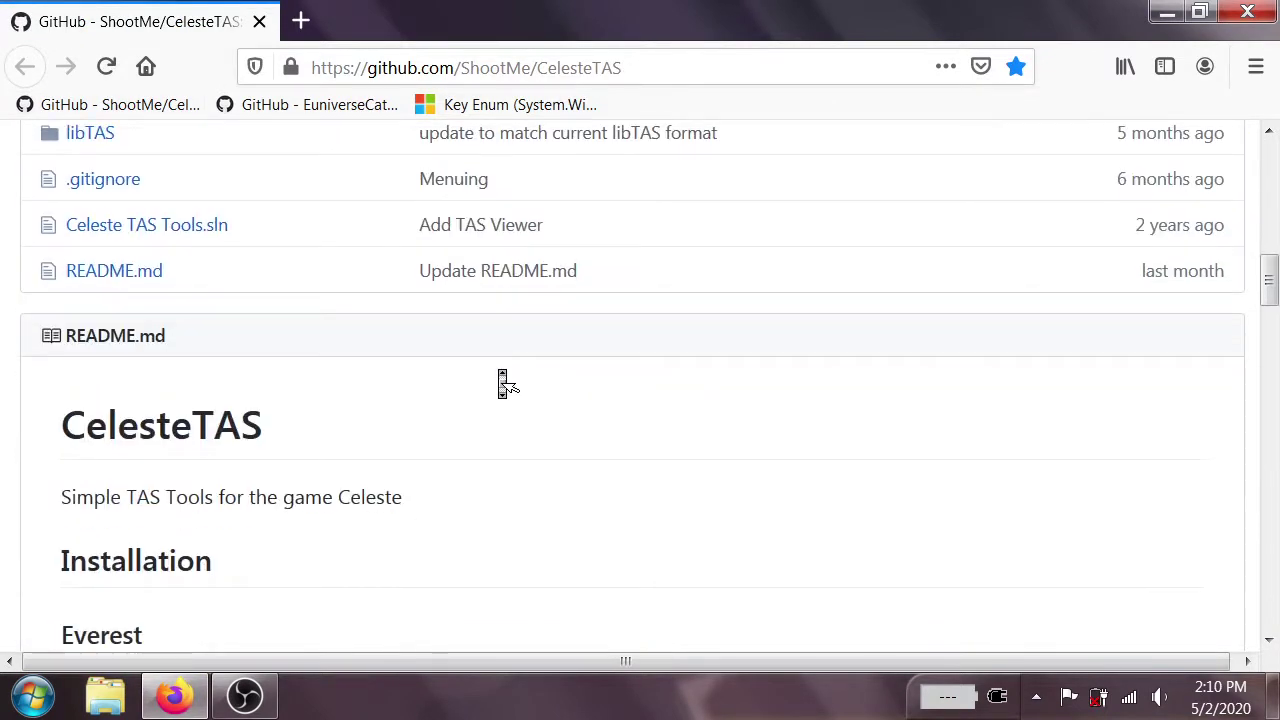
scroll(502, 378, down, 3)
scroll(502, 378, down, 1)
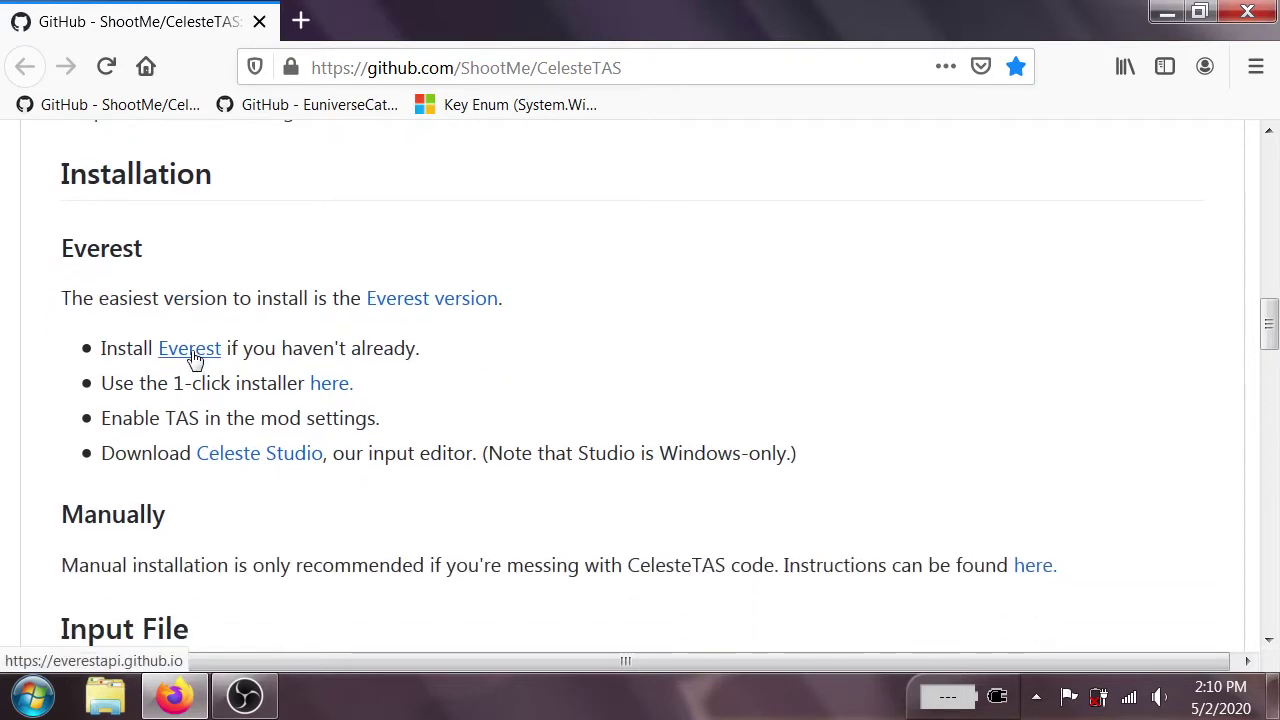
click(190, 350)
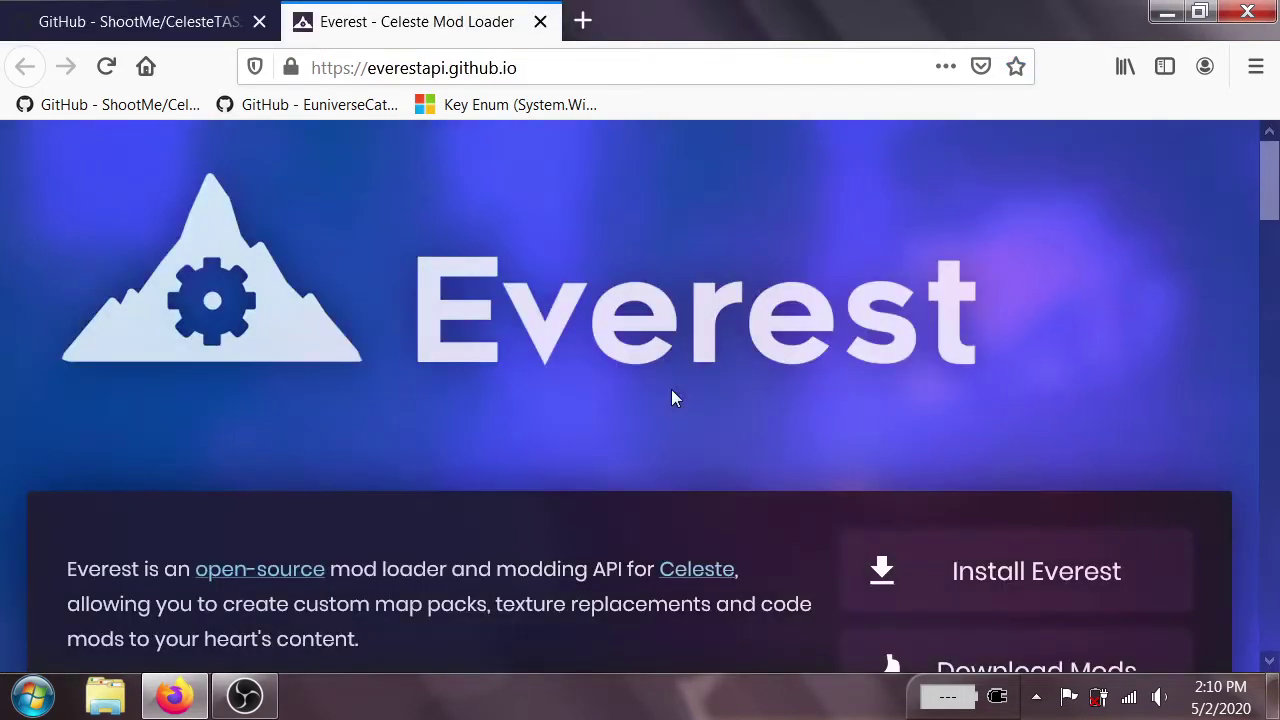
Go to the Everest installation section and download the latest Windows installer, everestinstaller_dec39.exe, from GameBanana.
click(955, 566)
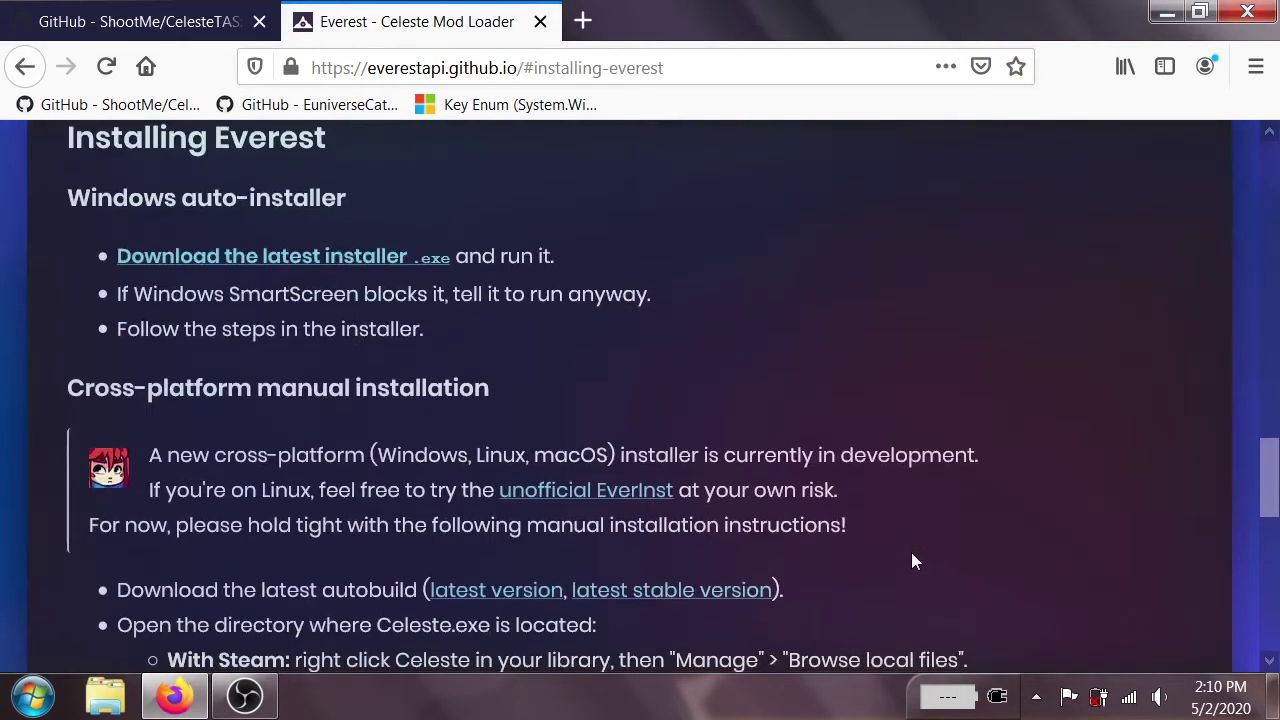
click(326, 260)
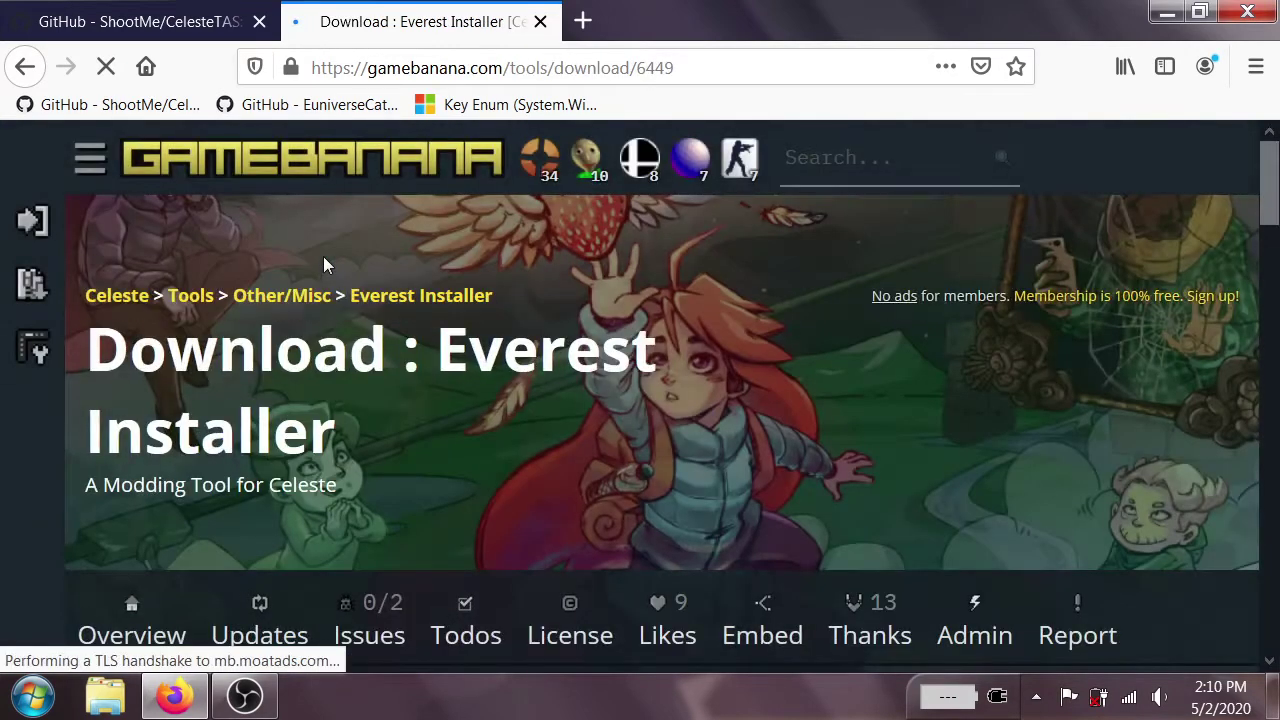
scroll(497, 383, down, 2)
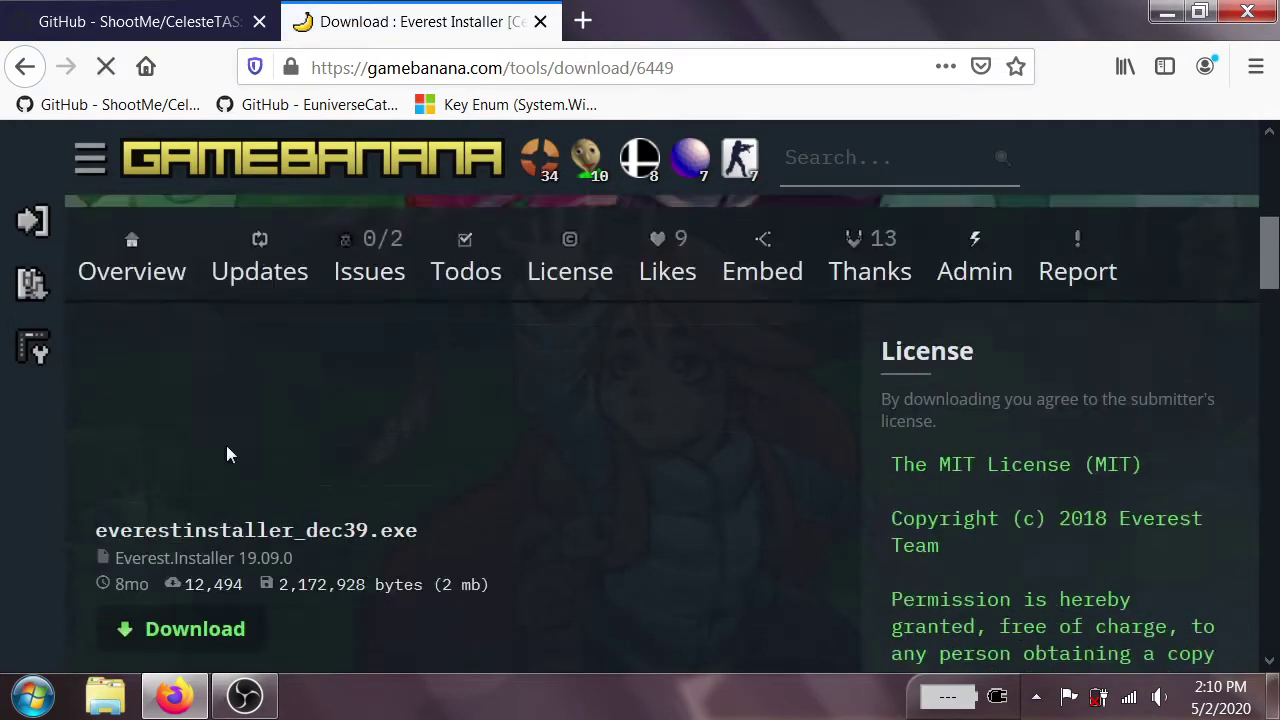
scroll(226, 451, down, 1)
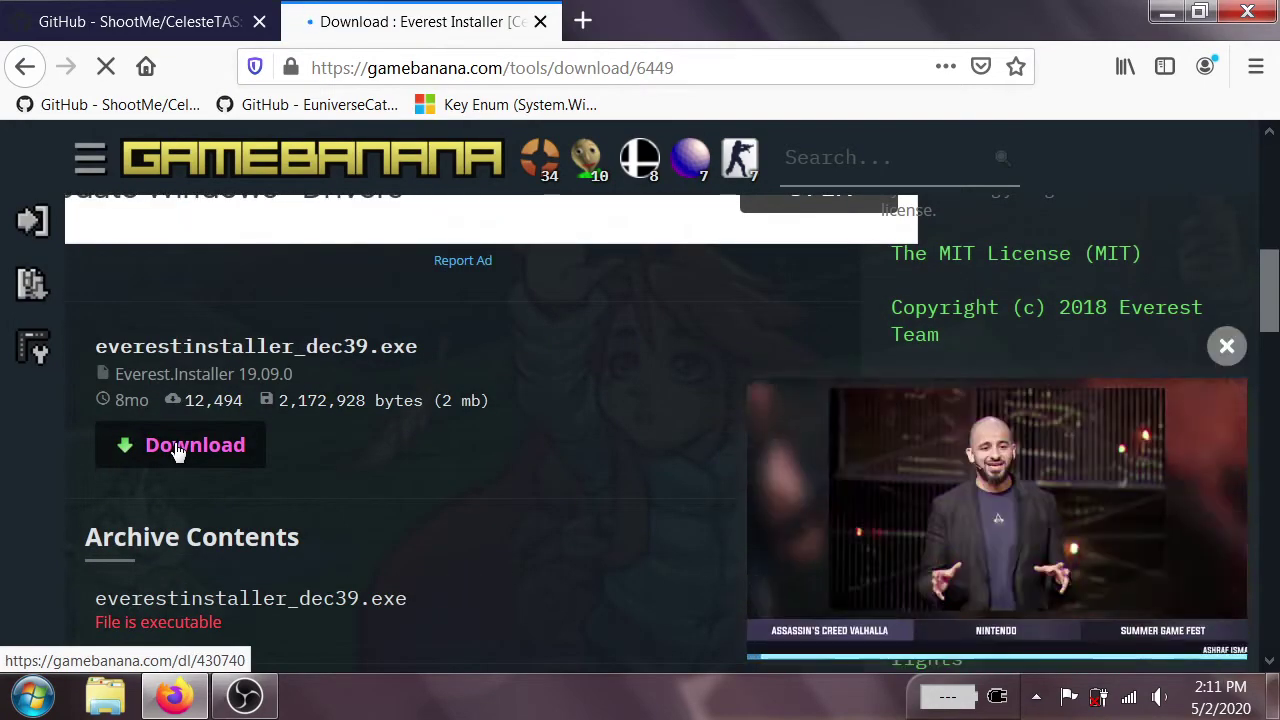
click(177, 448)
click(726, 421)
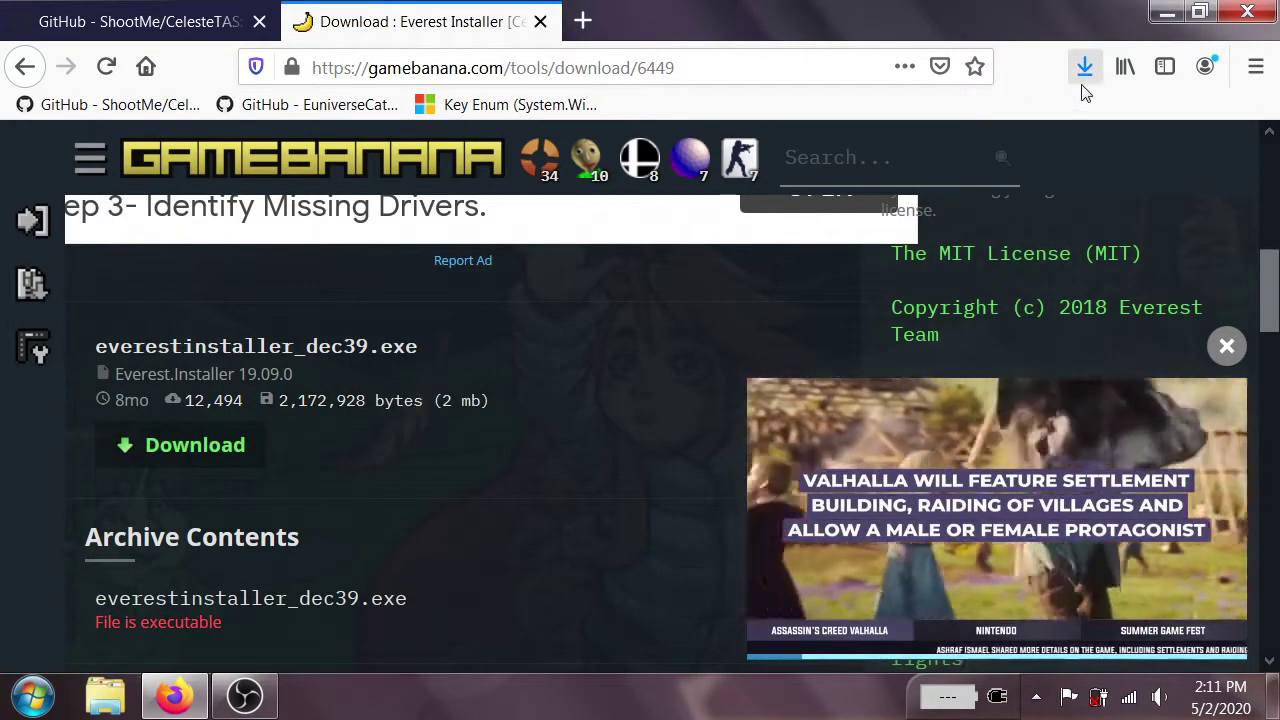
Run the downloaded everestinstaller_dec39.exe past the security warnings and install Everest version 1697 (stable) for Celeste.
click(1083, 78)
click(814, 117)
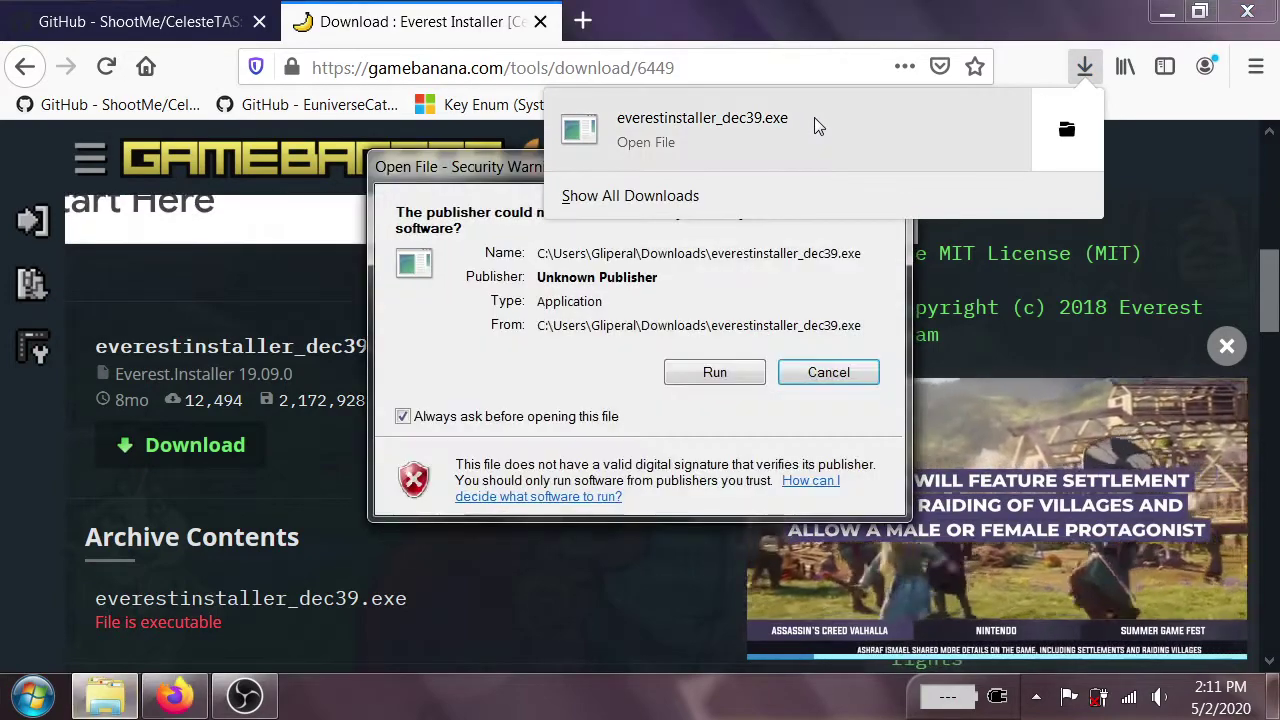
click(712, 375)
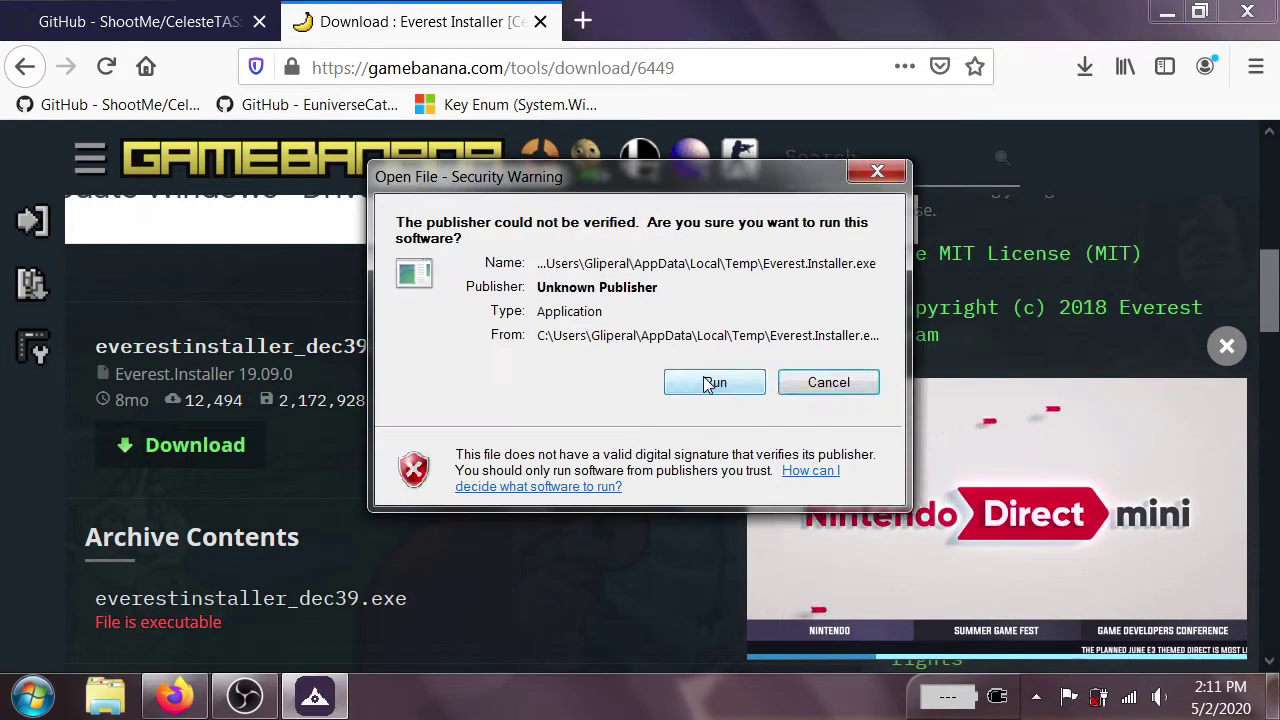
click(705, 378)
click(1236, 358)
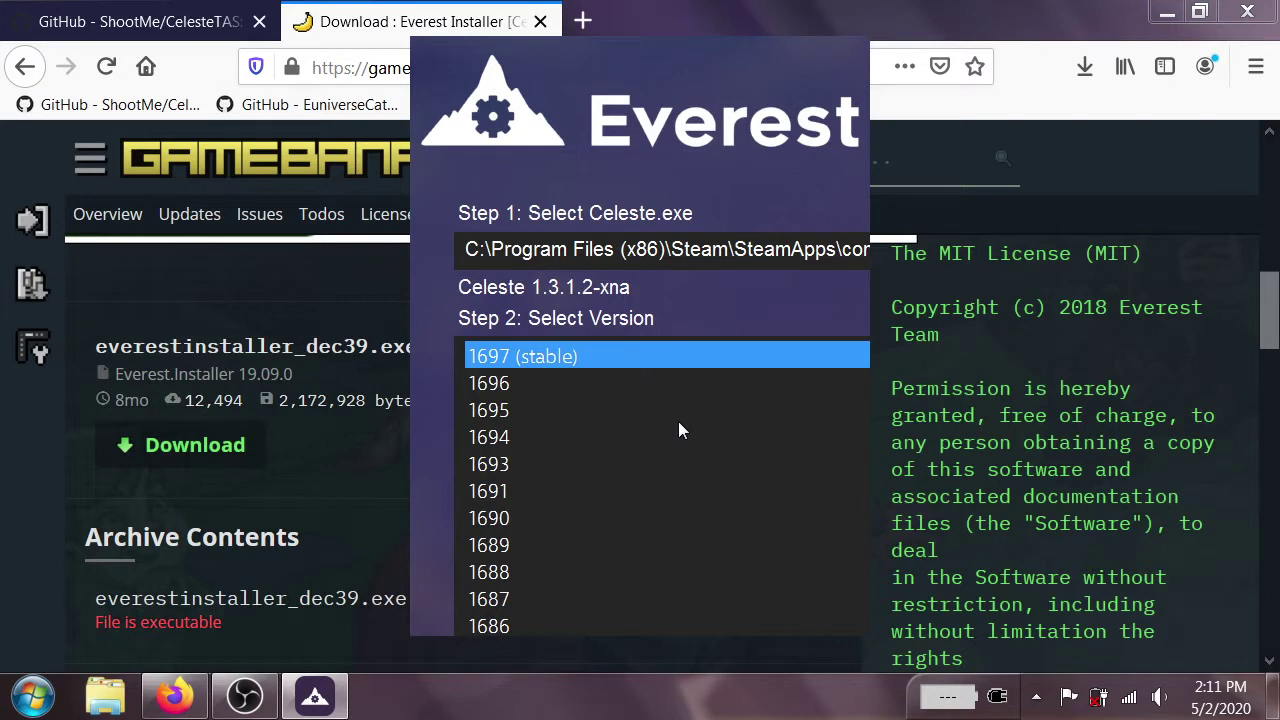
key(Return)
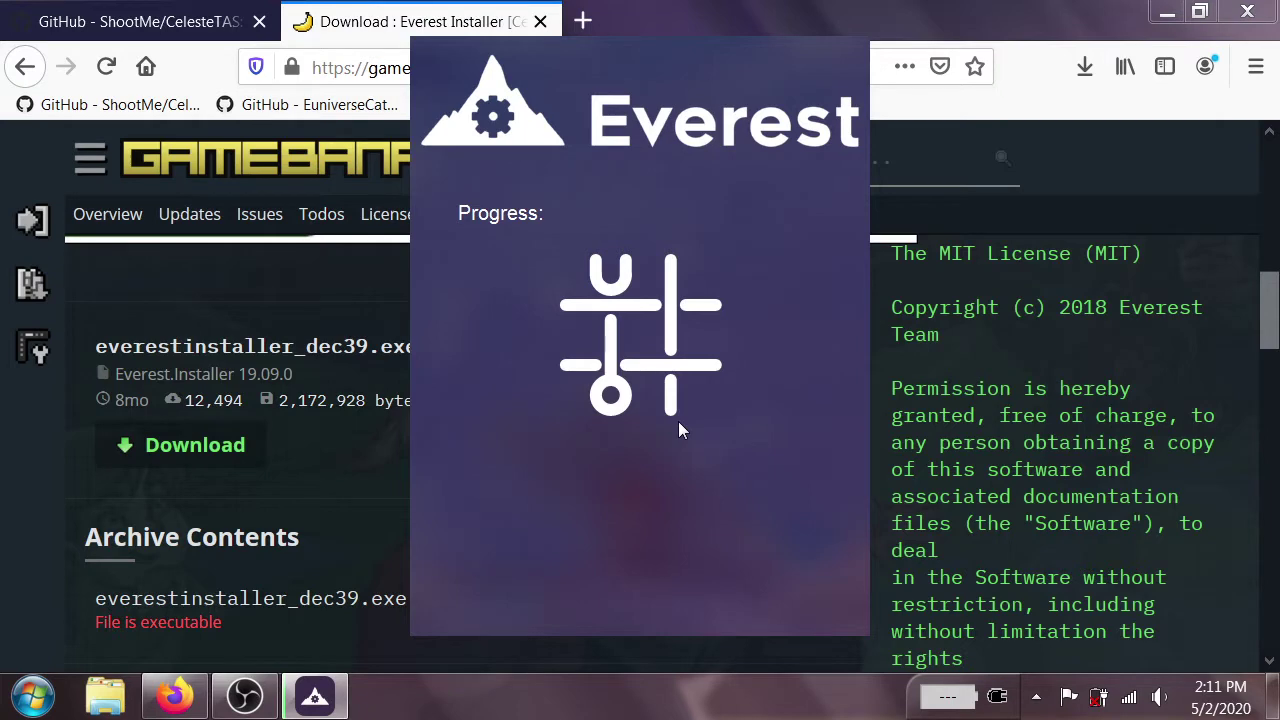
Close the Everest installer with its runtime error message, and close the installer's GameBanana download page.
right_click(323, 692)
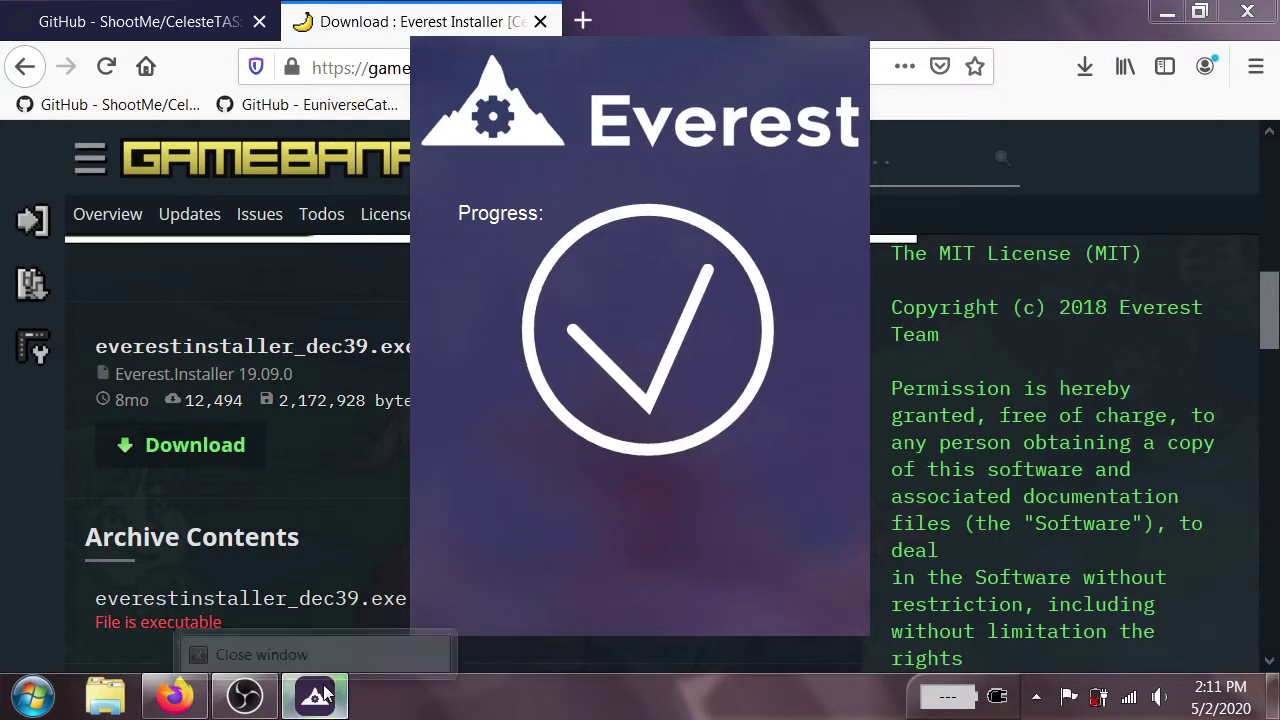
click(290, 654)
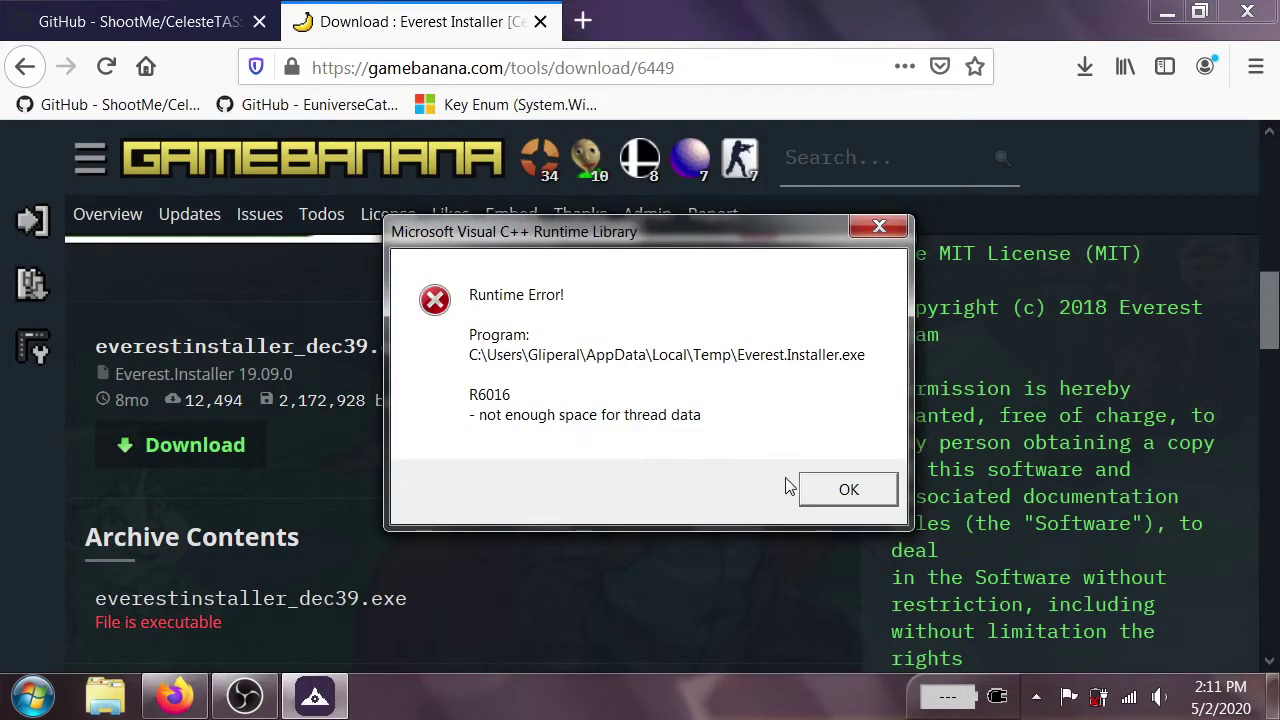
click(848, 489)
click(540, 21)
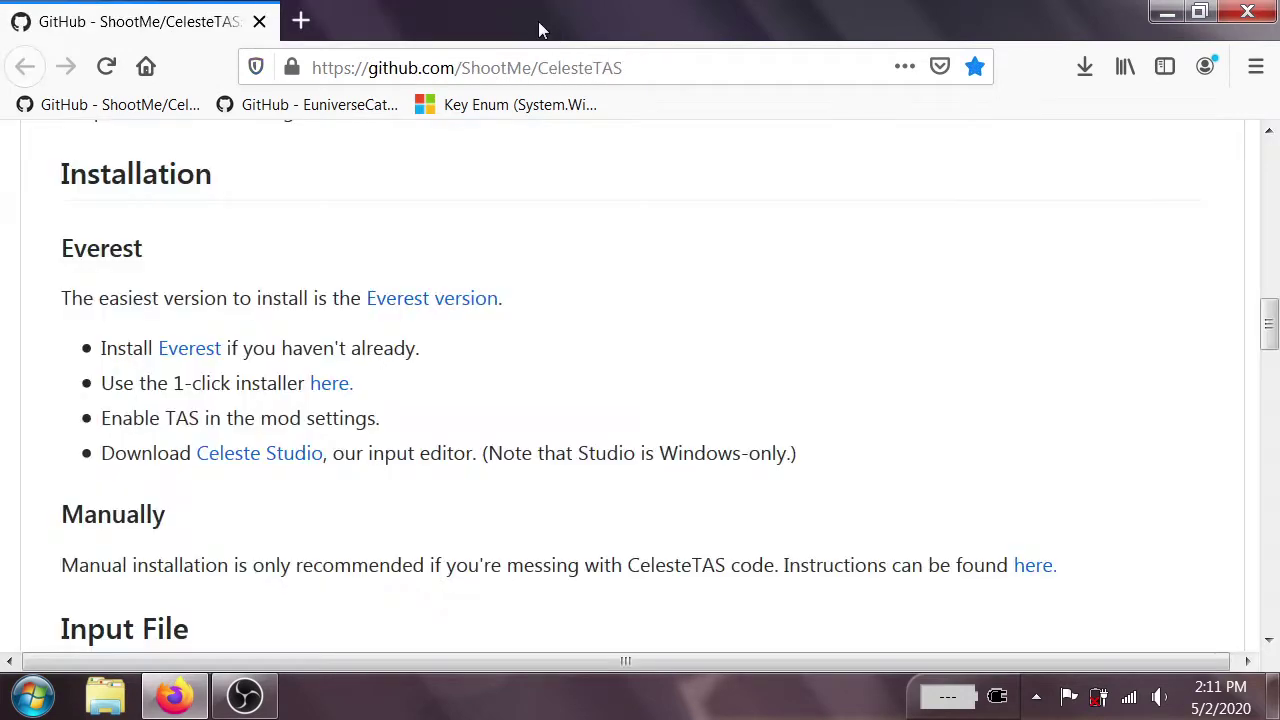
Open the README's 1-click installer link in a new tab and go to the CelesteTAS files, dismissing the video ad.
right_click(337, 393)
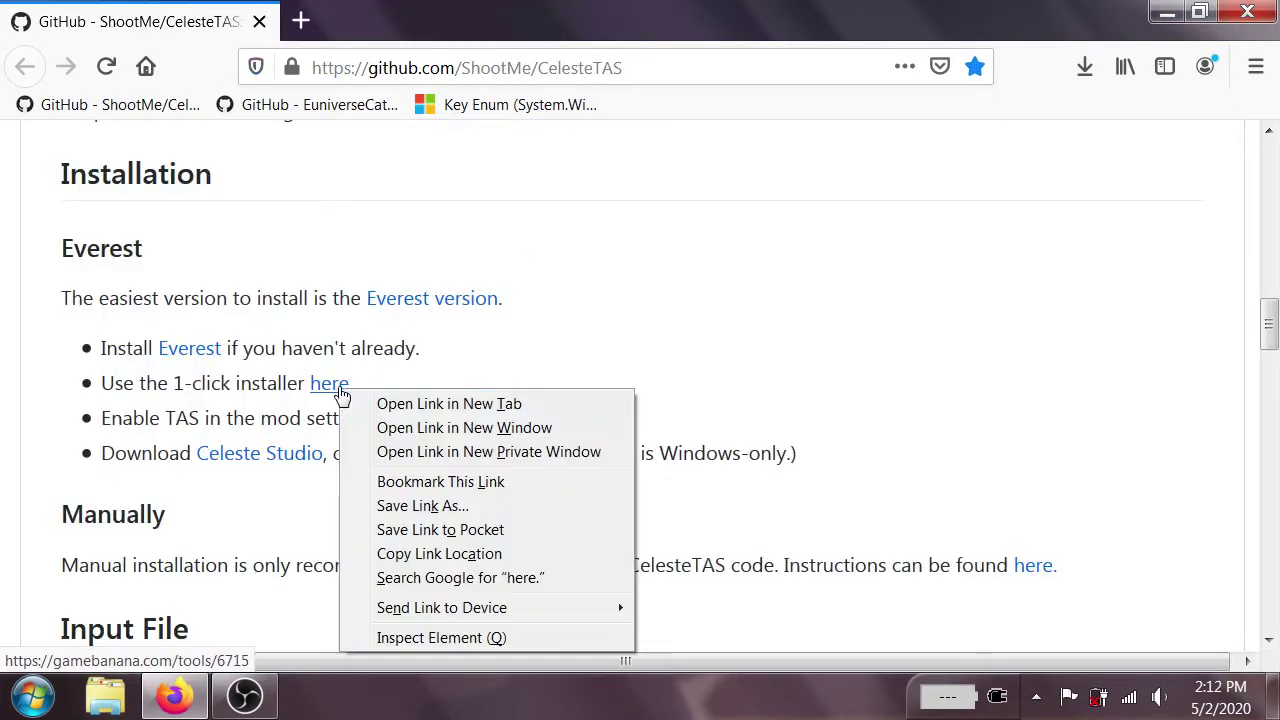
click(405, 400)
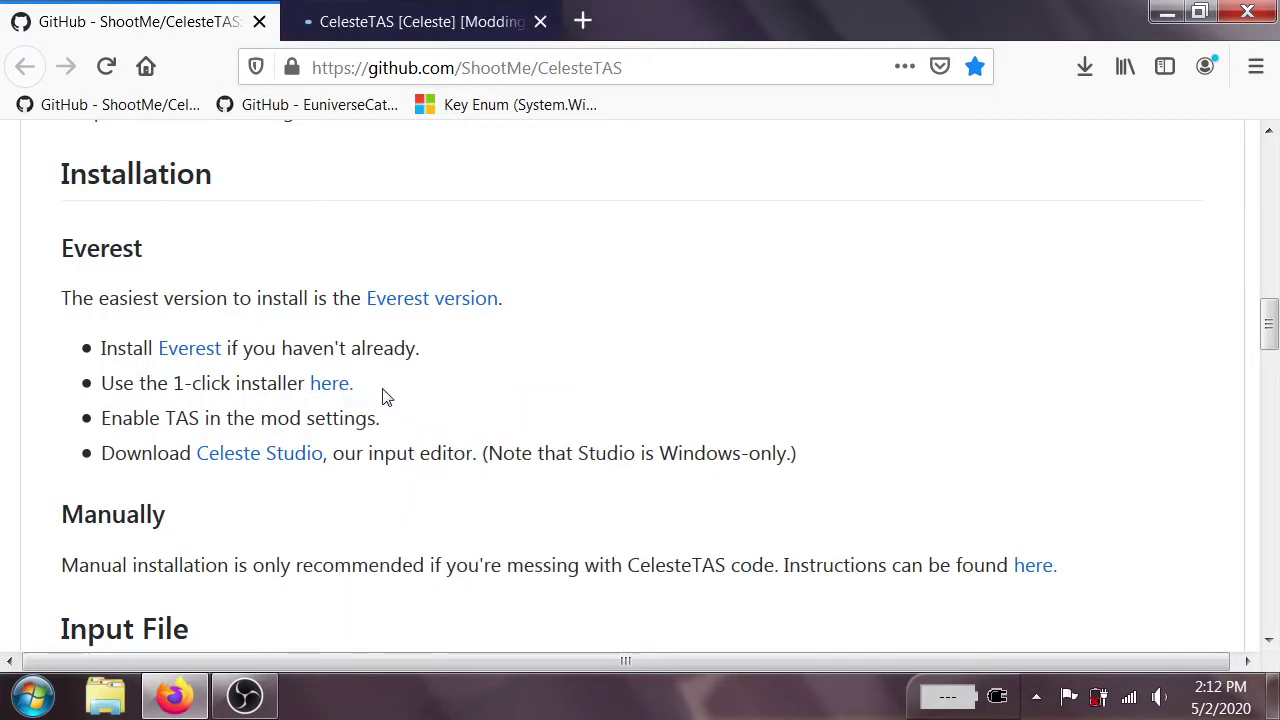
drag(354, 394, 99, 383)
click(388, 396)
key(ctrl+Tab)
scroll(390, 400, down, 3)
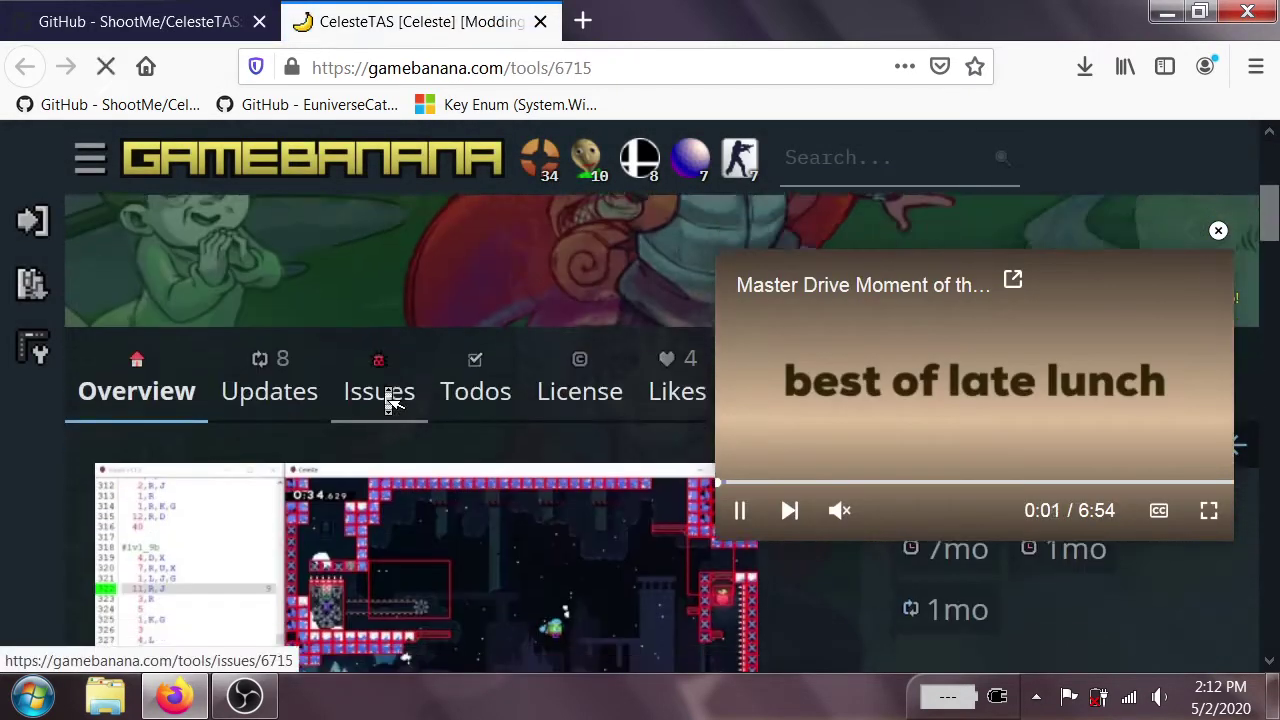
scroll(390, 400, down, 5)
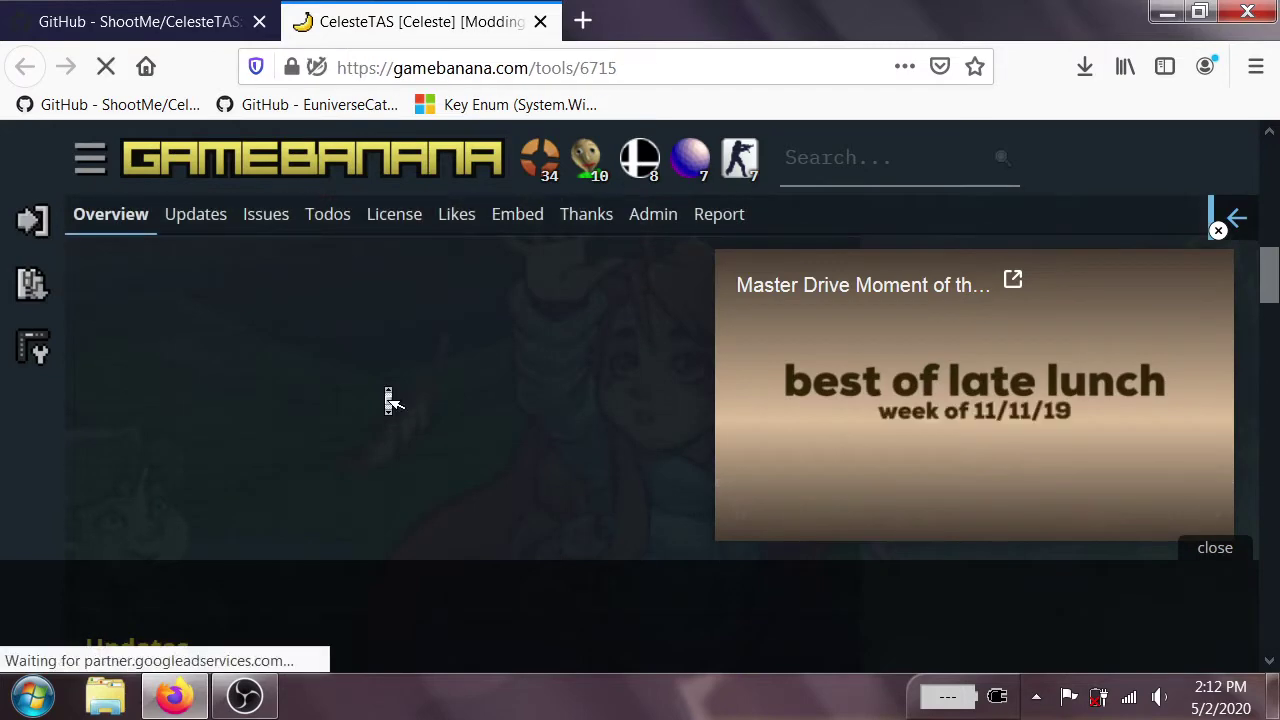
scroll(386, 394, down, 10)
click(1218, 231)
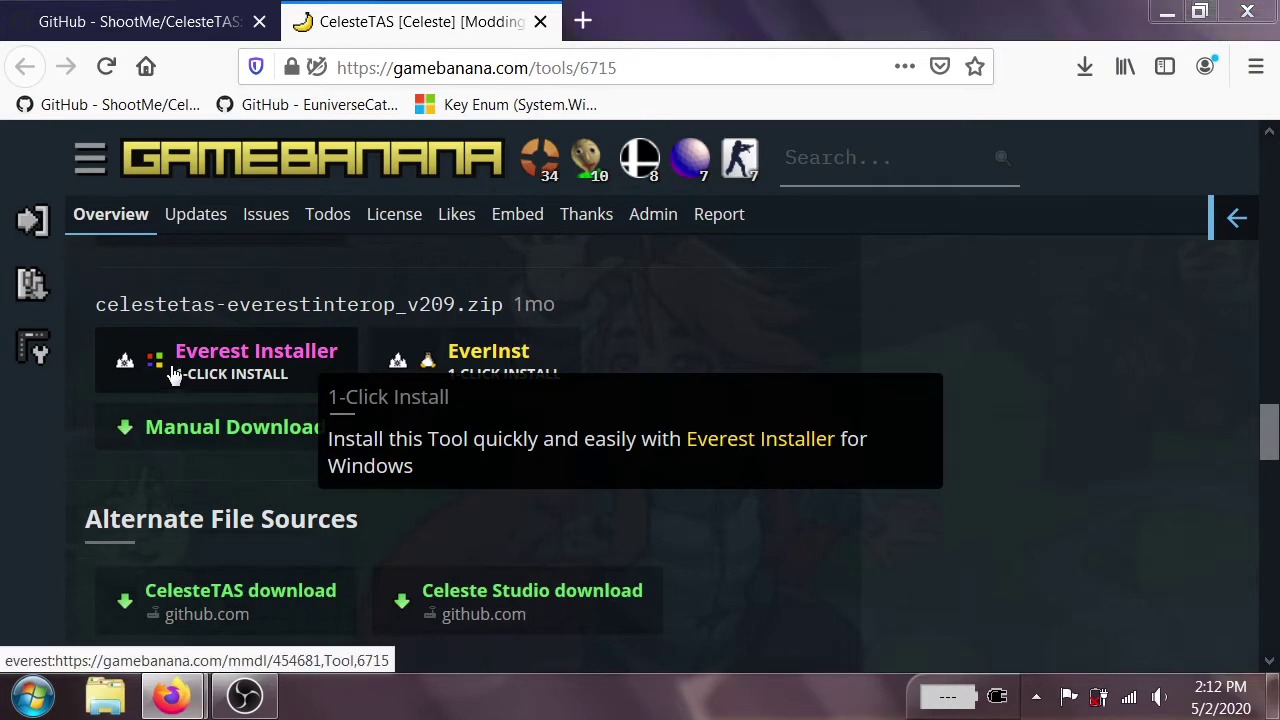
Install celestetas-everestinterop_v209.zip with the Everest Installer 1-click option, opening the link in Everest.Installer.exe, and close the installer.
click(172, 372)
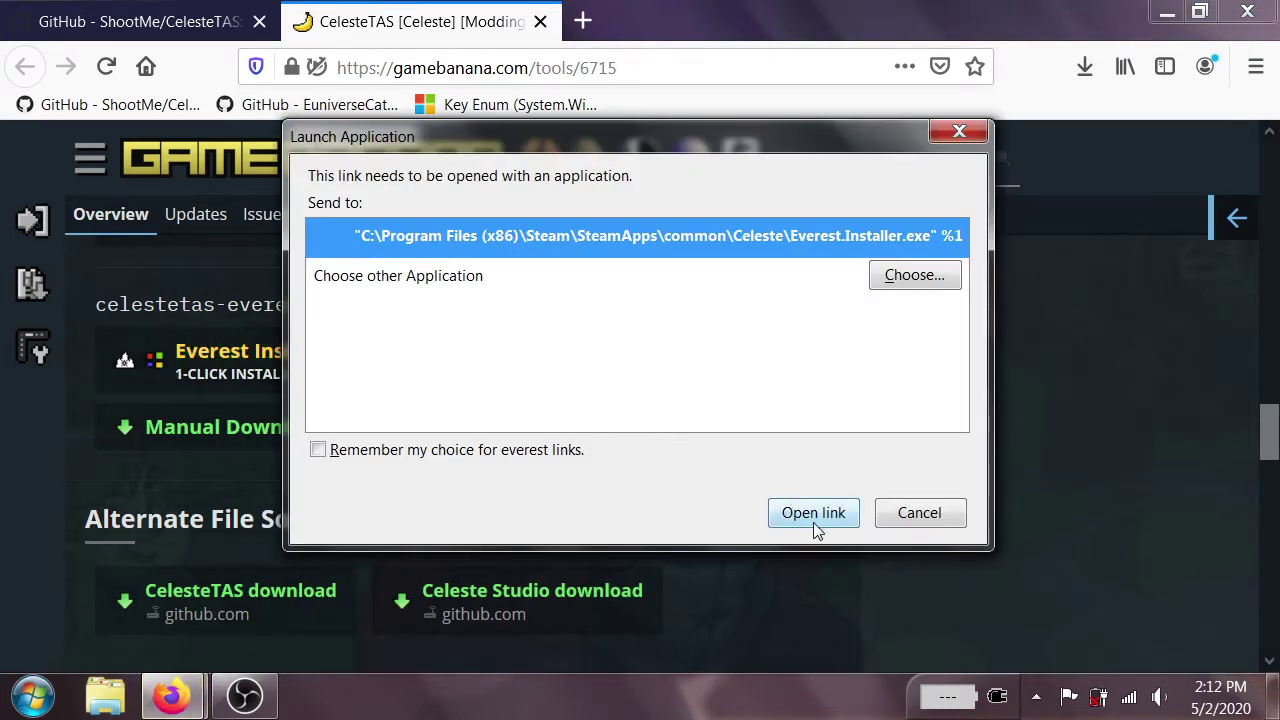
click(816, 517)
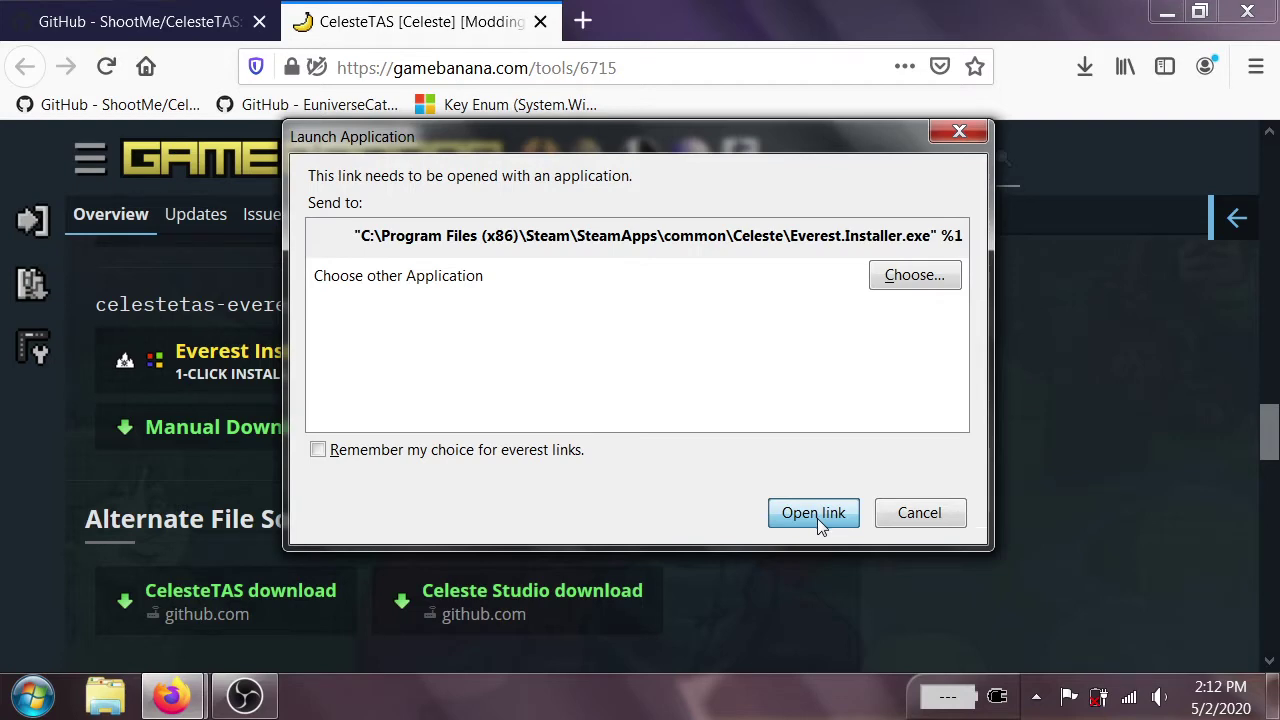
click(824, 522)
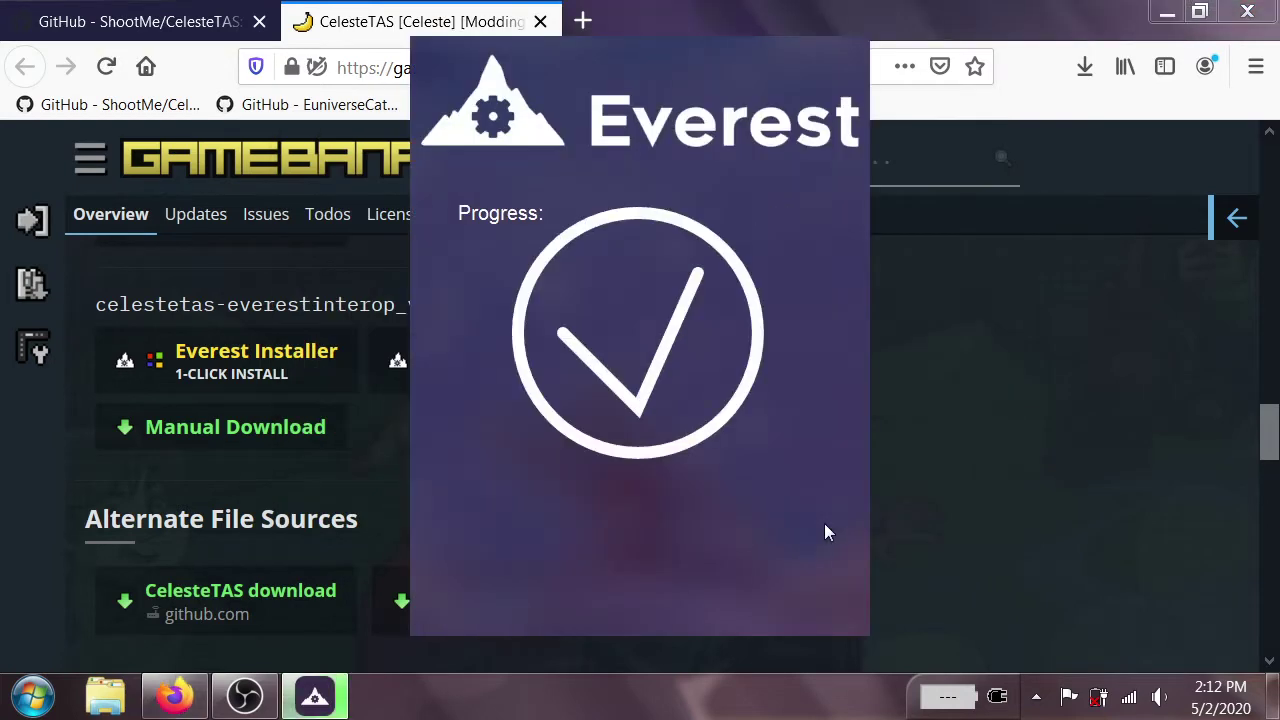
right_click(314, 698)
click(262, 636)
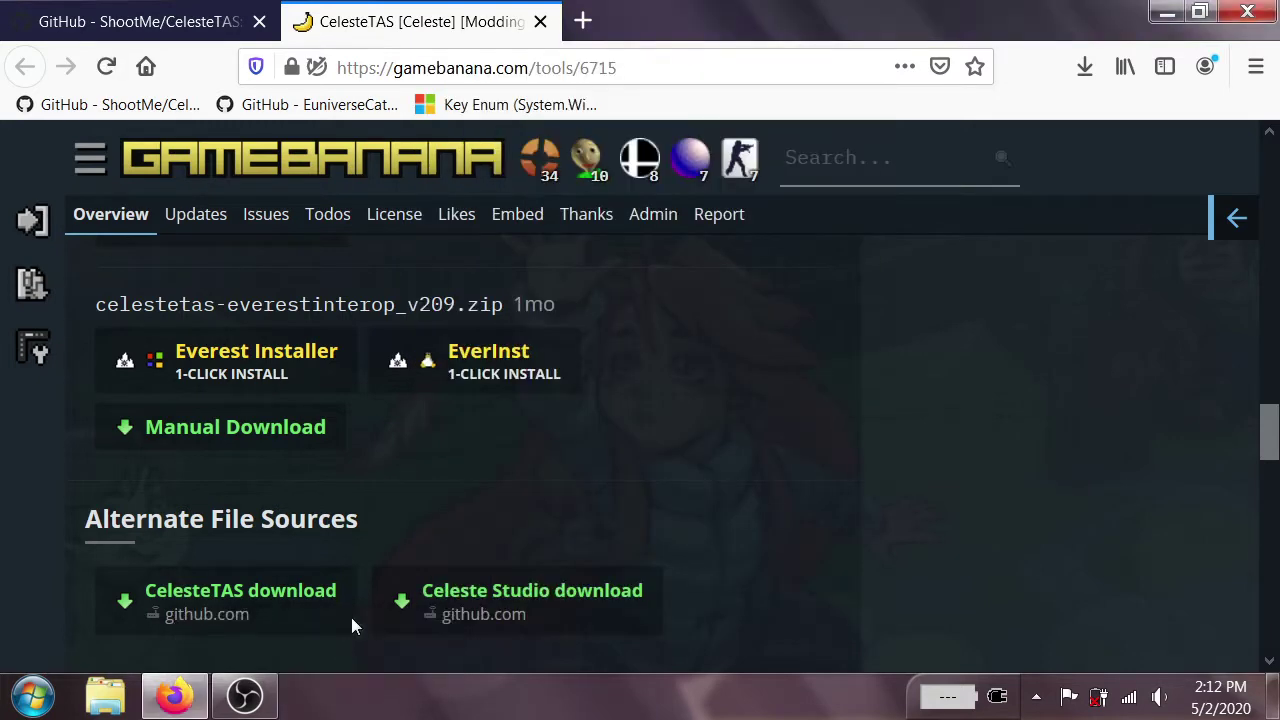
Look through the GameBanana page's files for the Celeste Studio executable.
scroll(503, 410, down, 5)
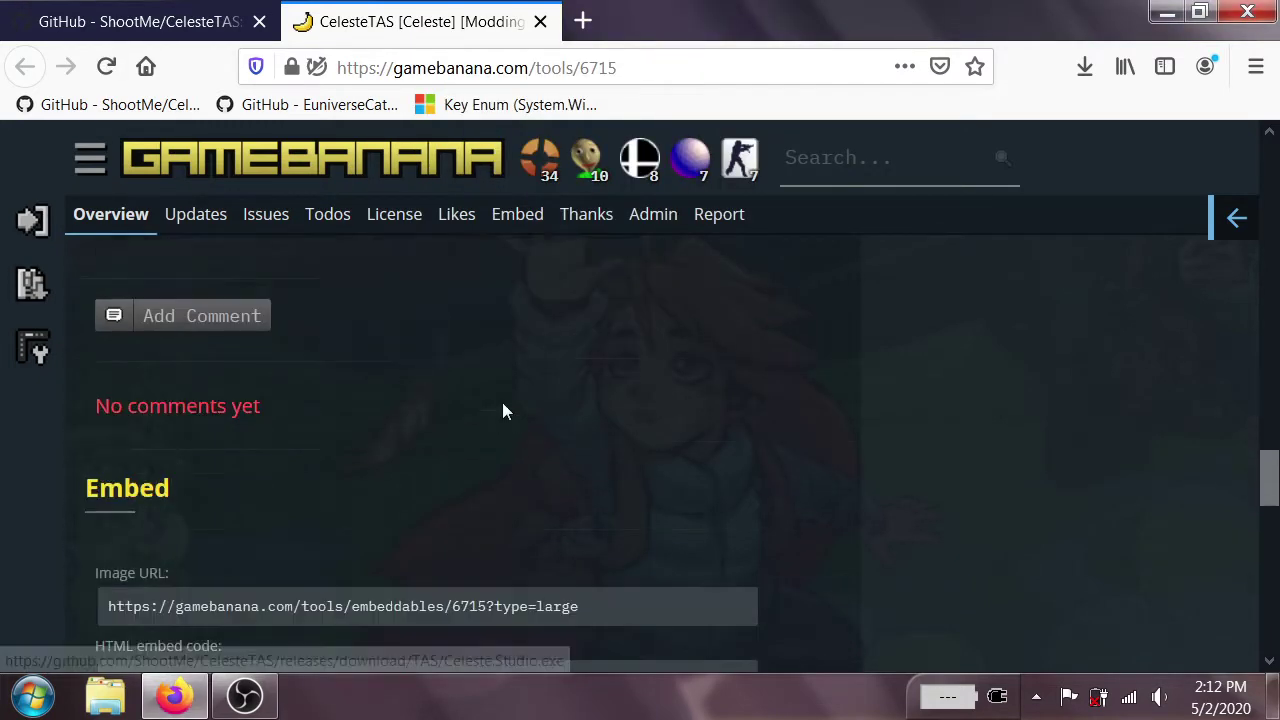
scroll(503, 411, up, 5)
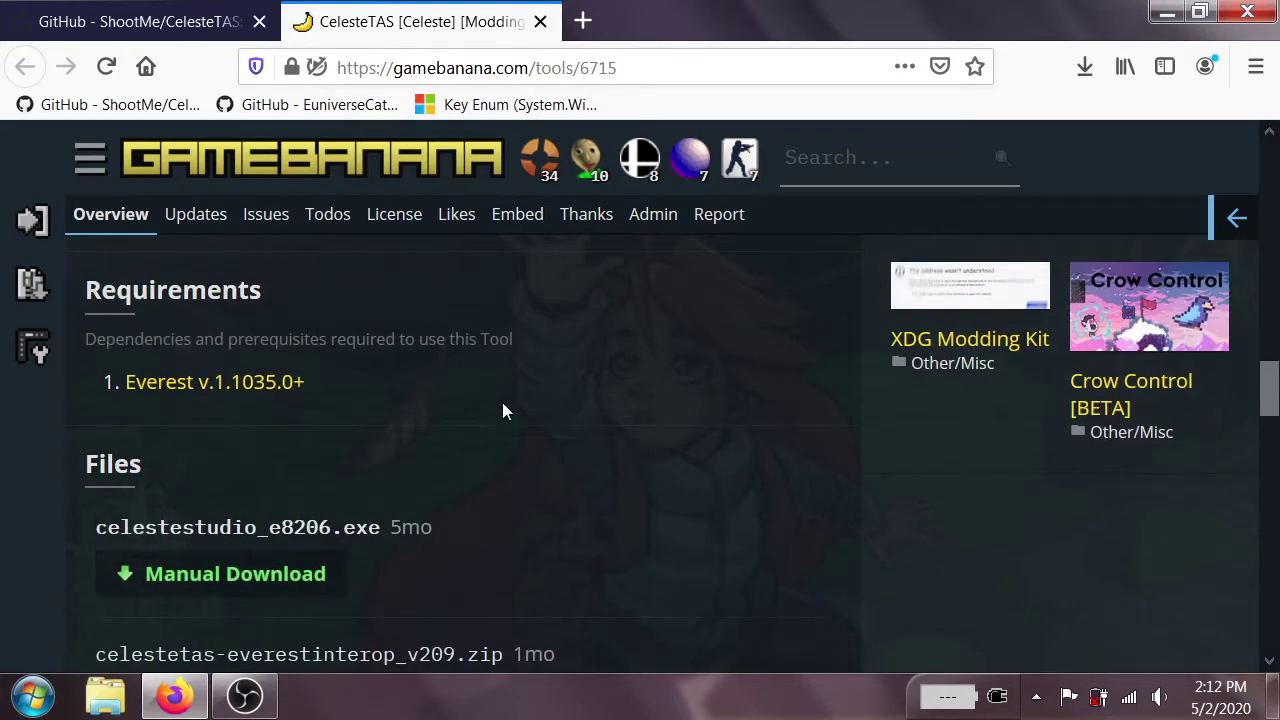
drag(256, 528, 88, 528)
click(362, 478)
Return to the CelesteTAS README and download Celeste Studio from its installation instructions.
key(ctrl+Page_Up)
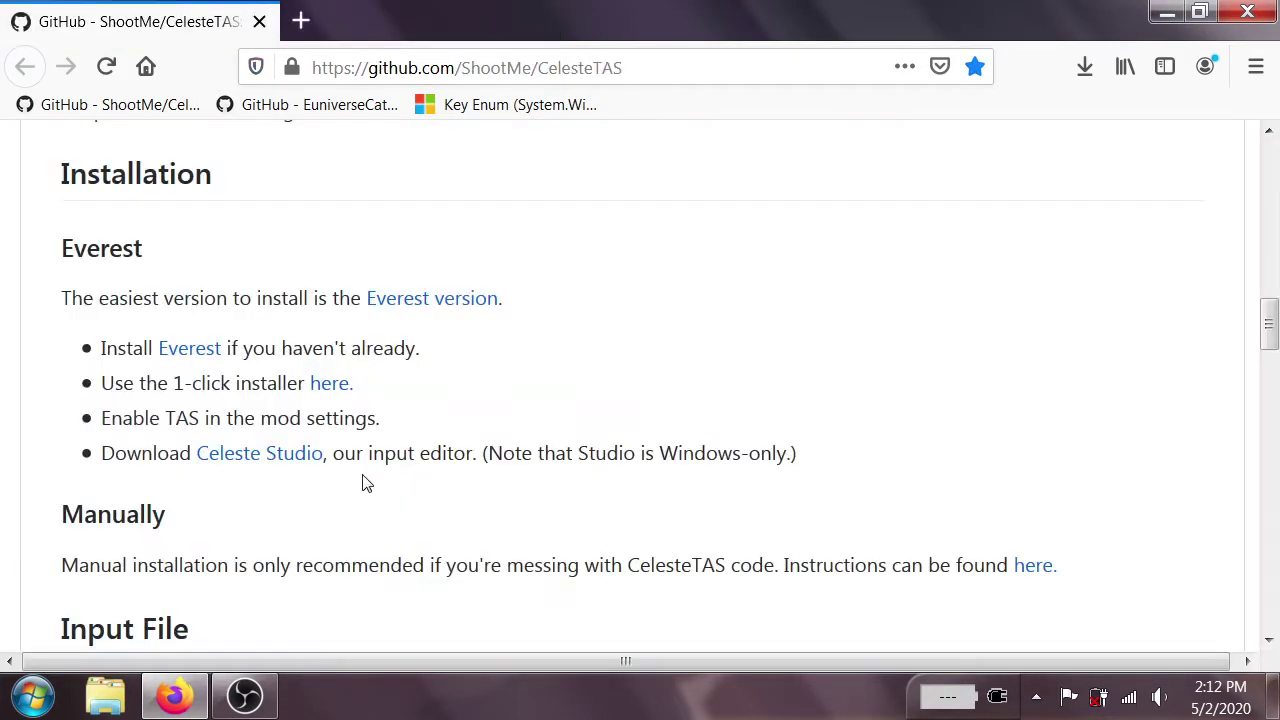
middle_click(288, 457)
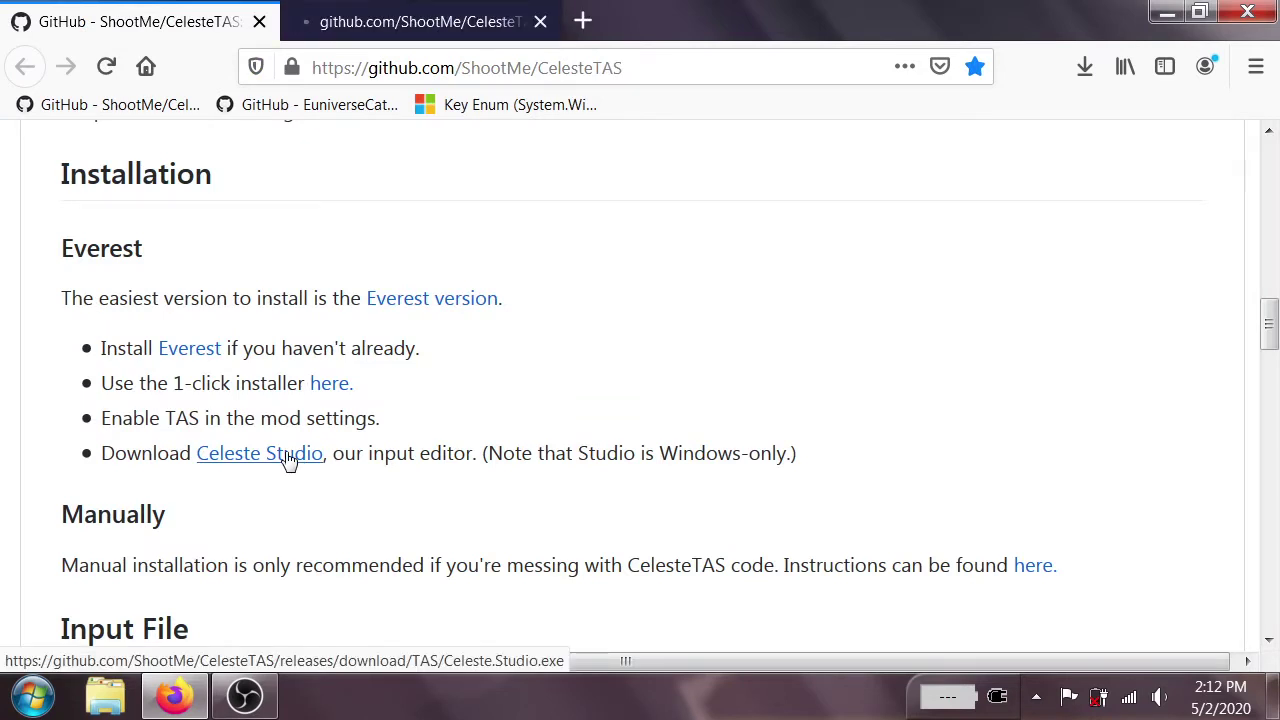
click(751, 421)
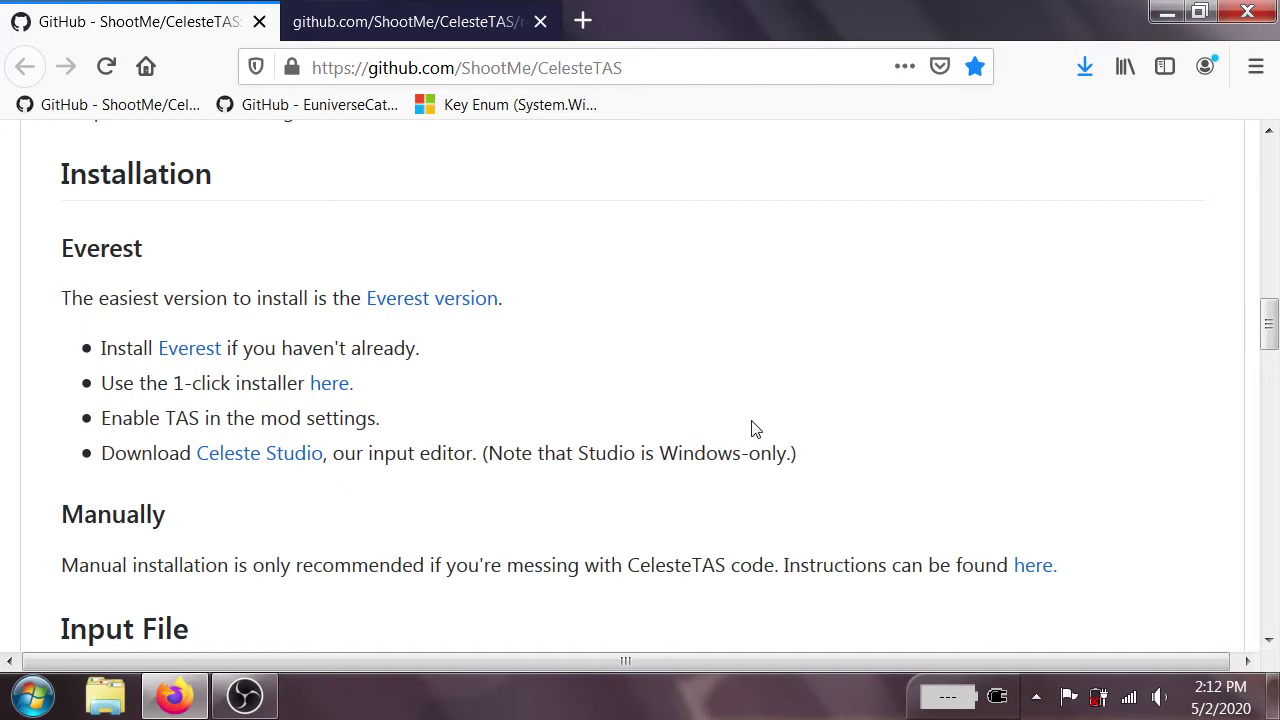
Review the README's list of available input actions, highlighting its heading and the Confirm action.
scroll(755, 429, down, 5)
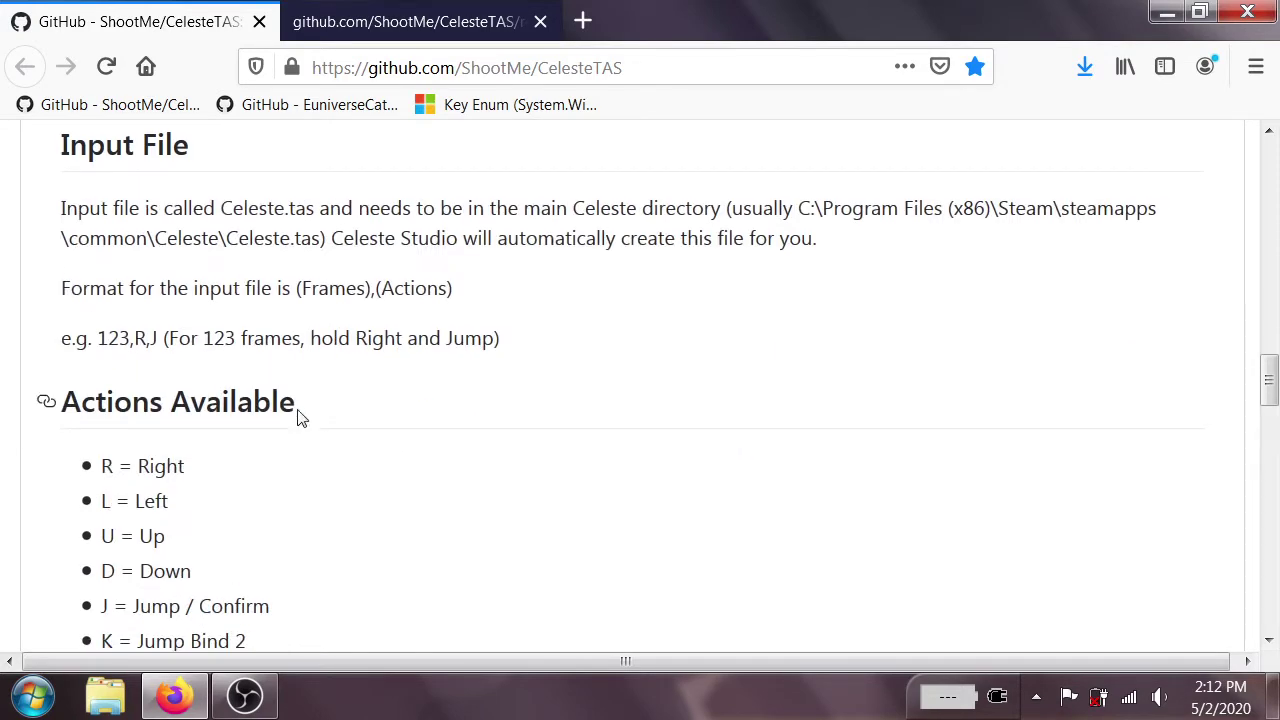
drag(297, 412, 70, 400)
scroll(190, 515, down, 3)
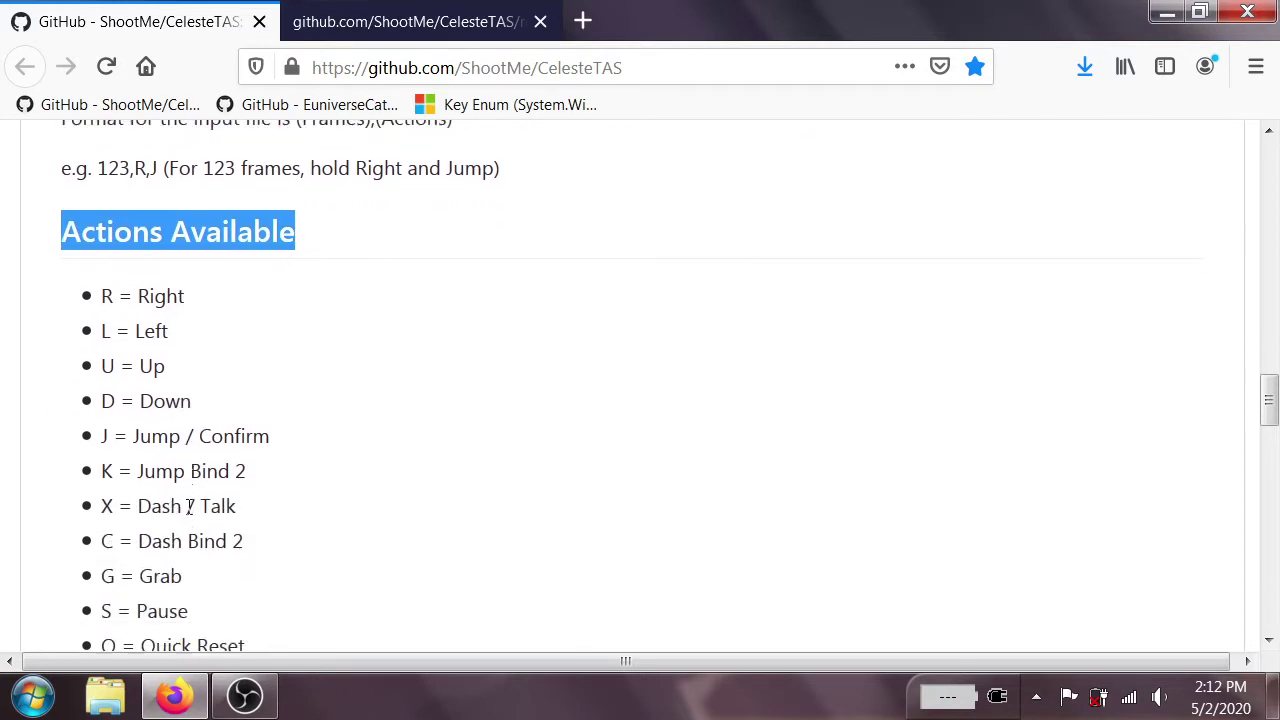
scroll(300, 393, down, 2)
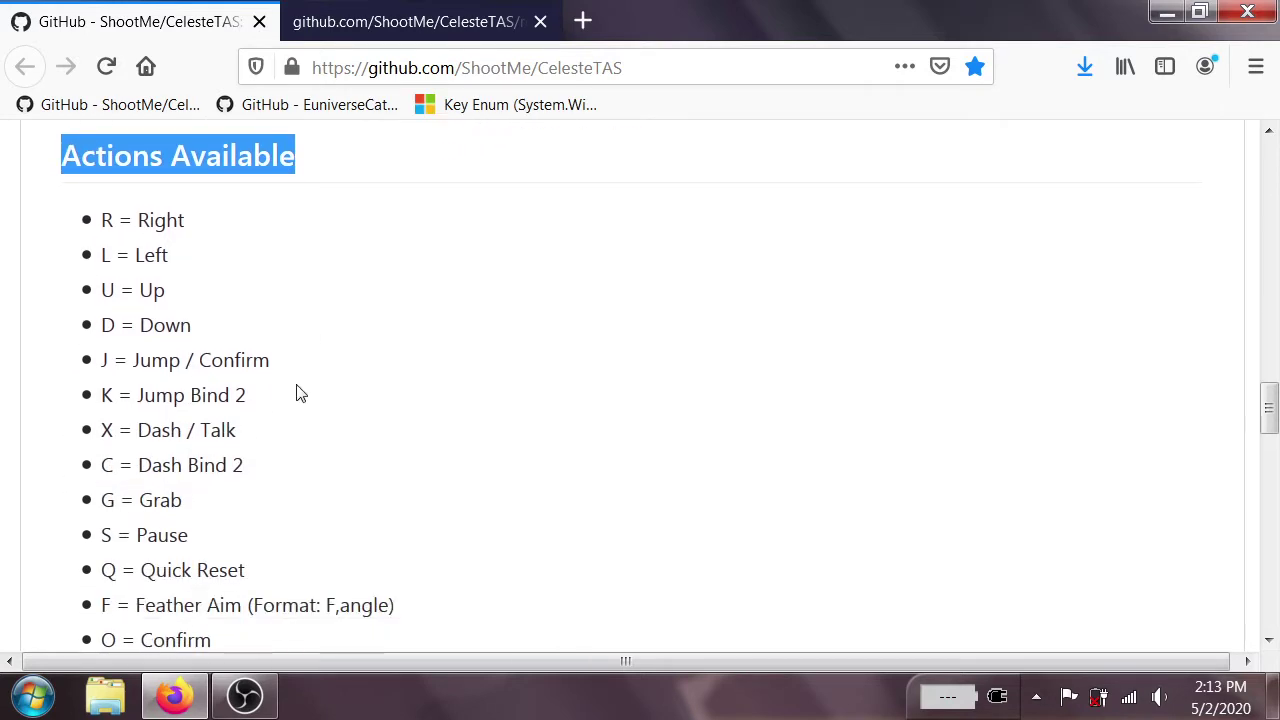
click(295, 398)
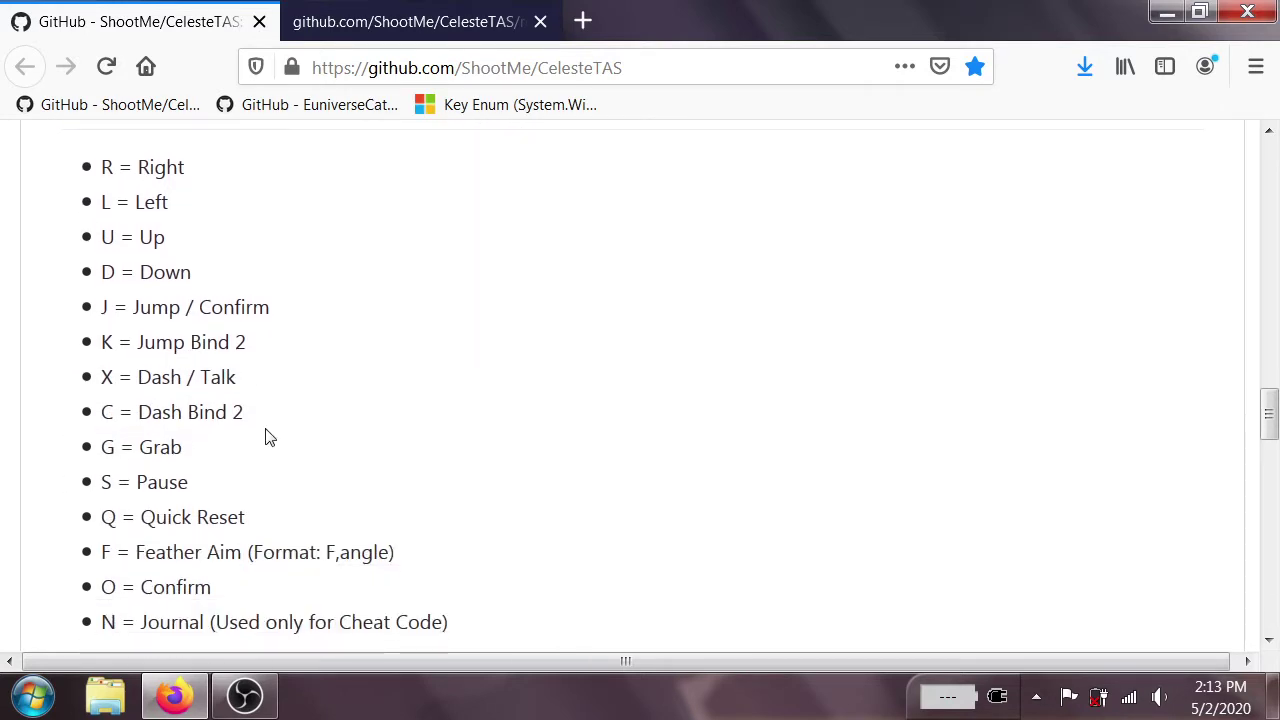
drag(211, 590, 102, 588)
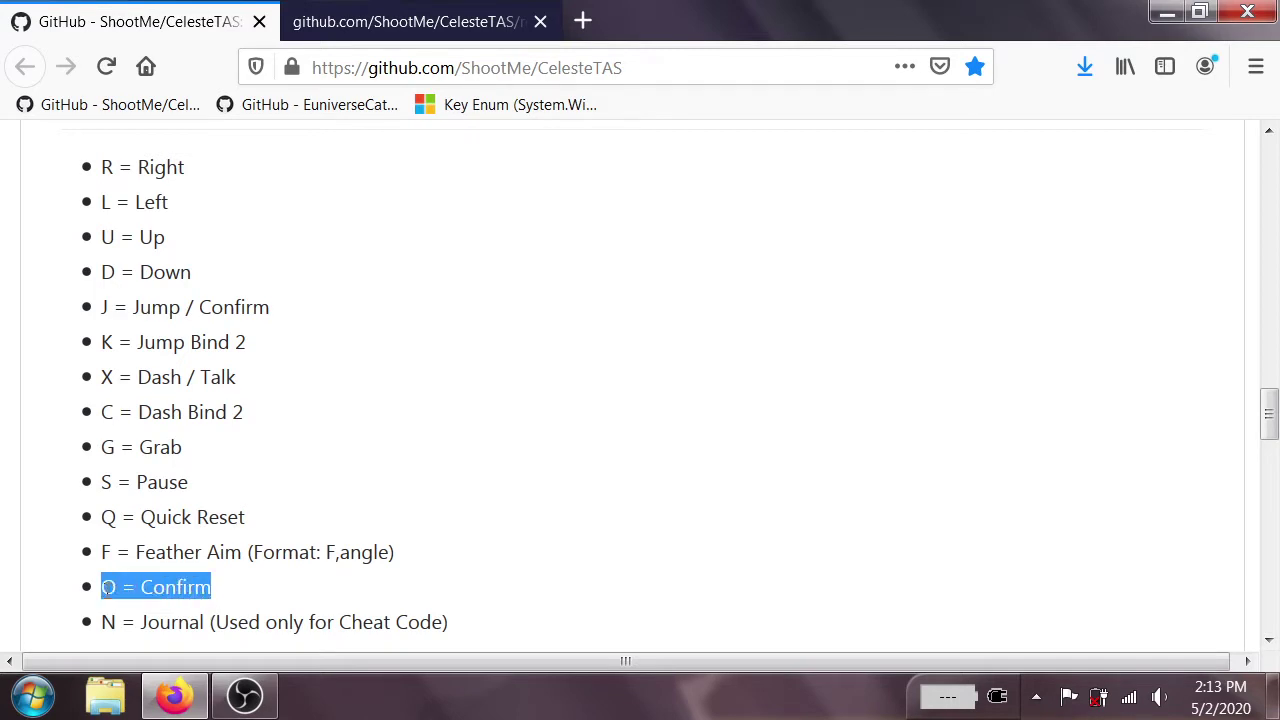
Review the README's sections on input file playback and special input, highlighting the Playback of Input File and Breakpoints headings.
click(464, 481)
scroll(463, 480, down, 4)
drag(354, 236, 60, 238)
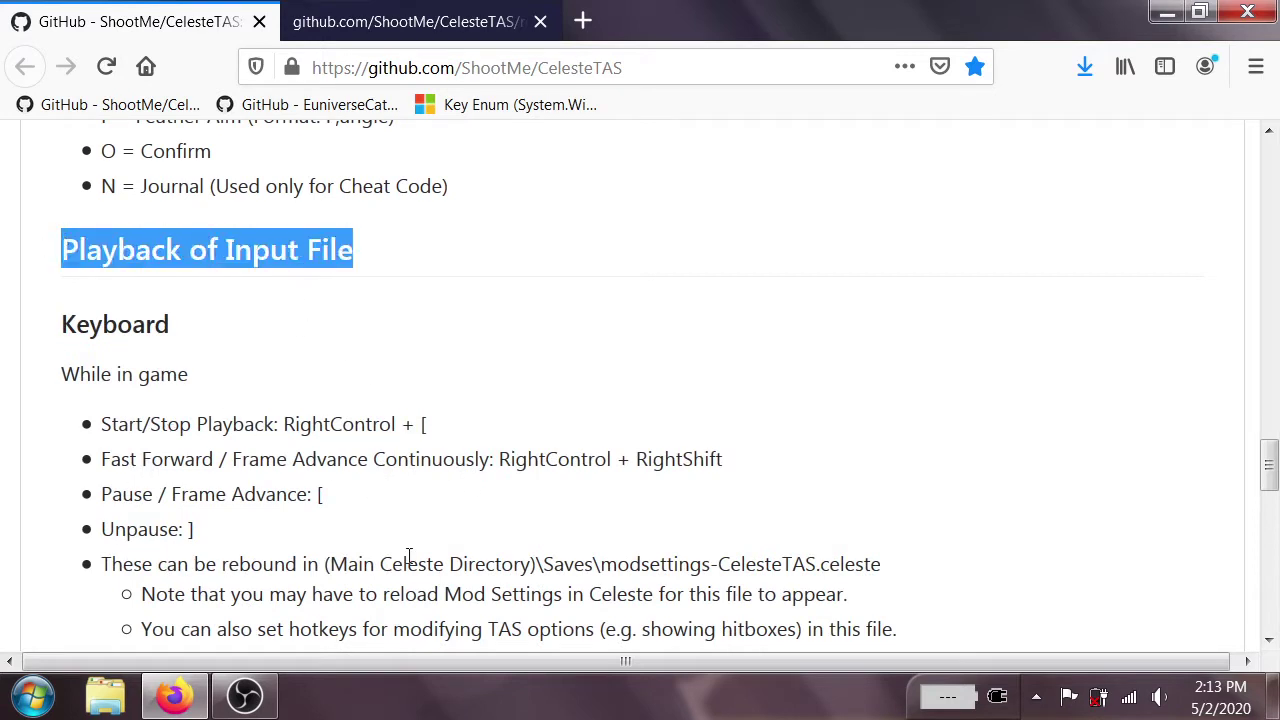
scroll(506, 463, down, 2)
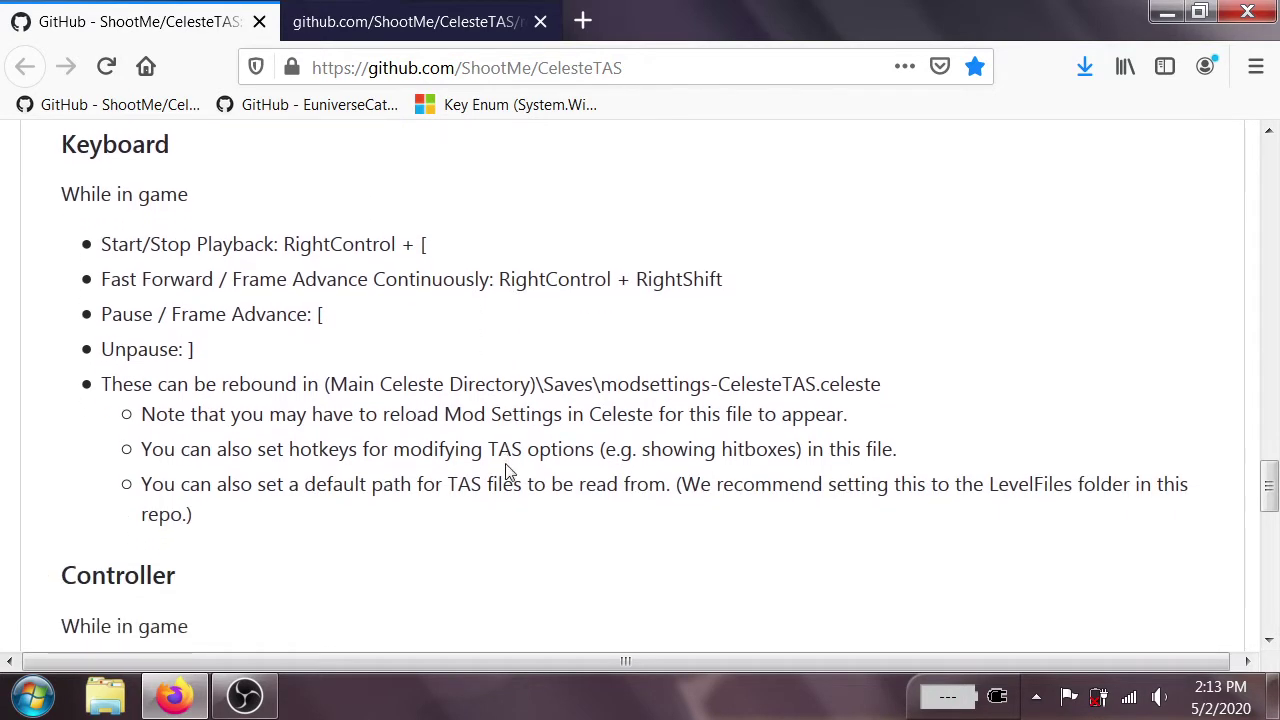
scroll(506, 478, down, 4)
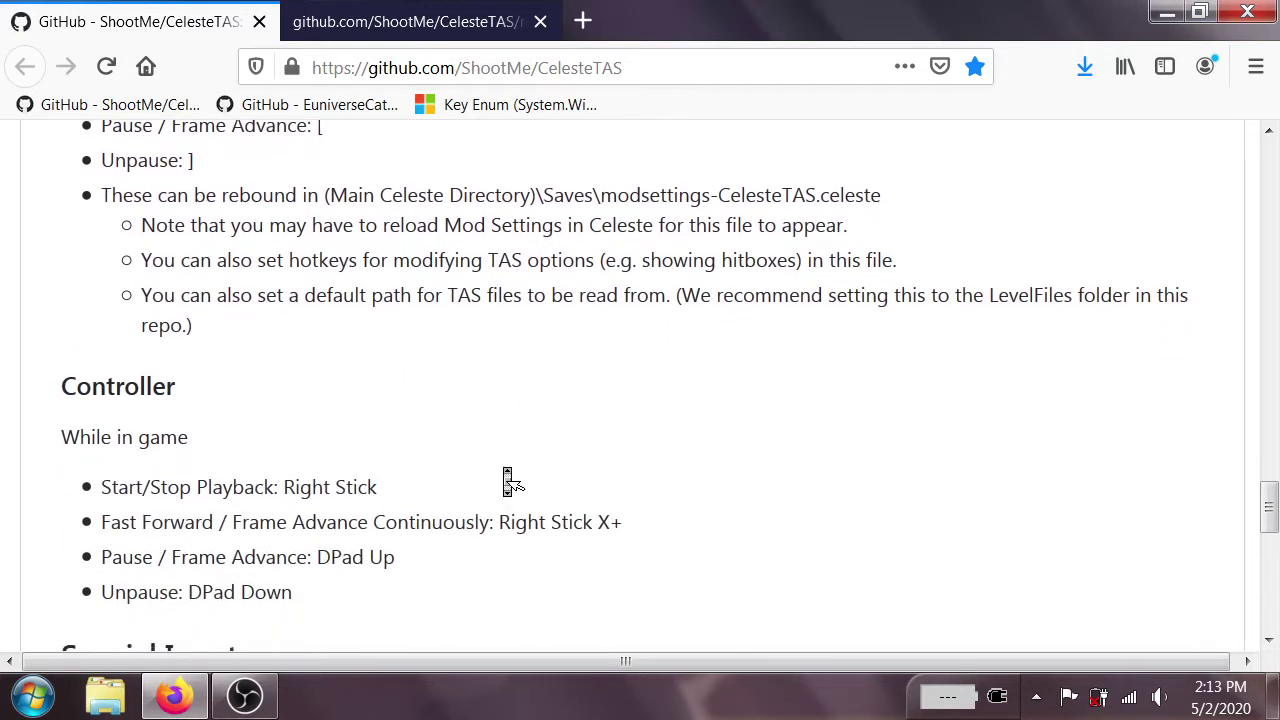
scroll(506, 478, down, 2)
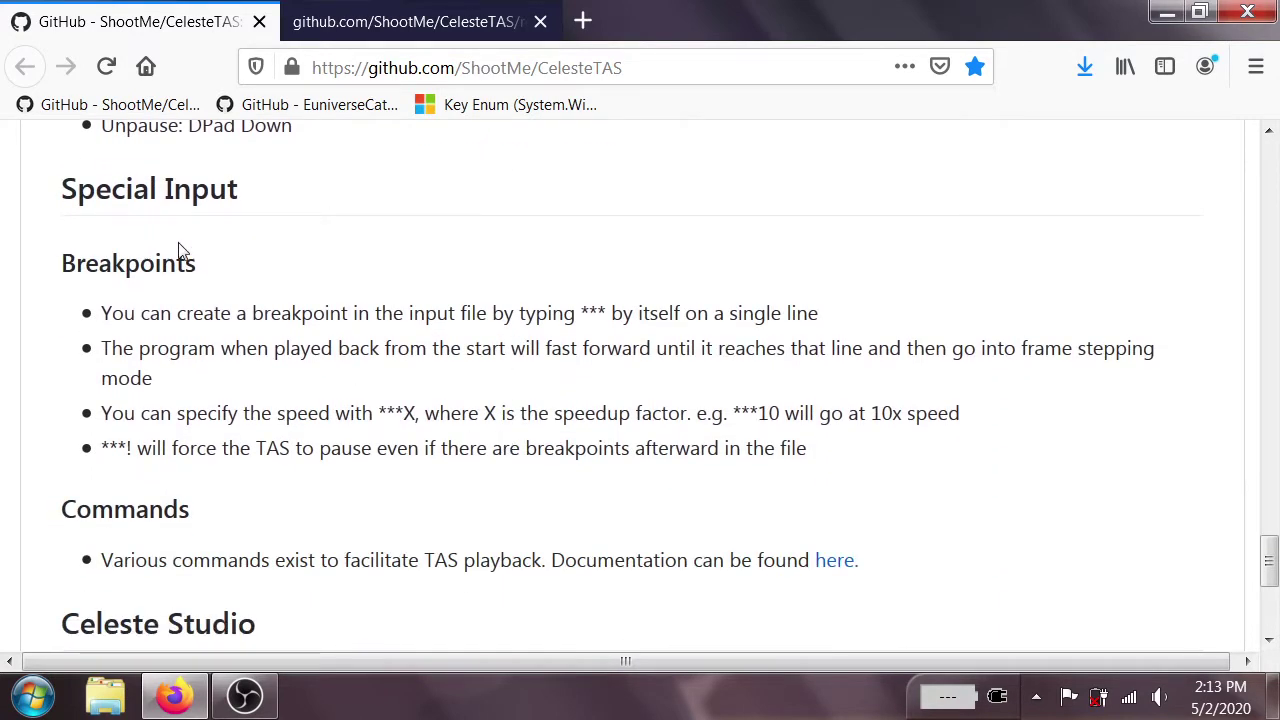
drag(198, 263, 60, 263)
click(537, 500)
scroll(537, 500, up, 15)
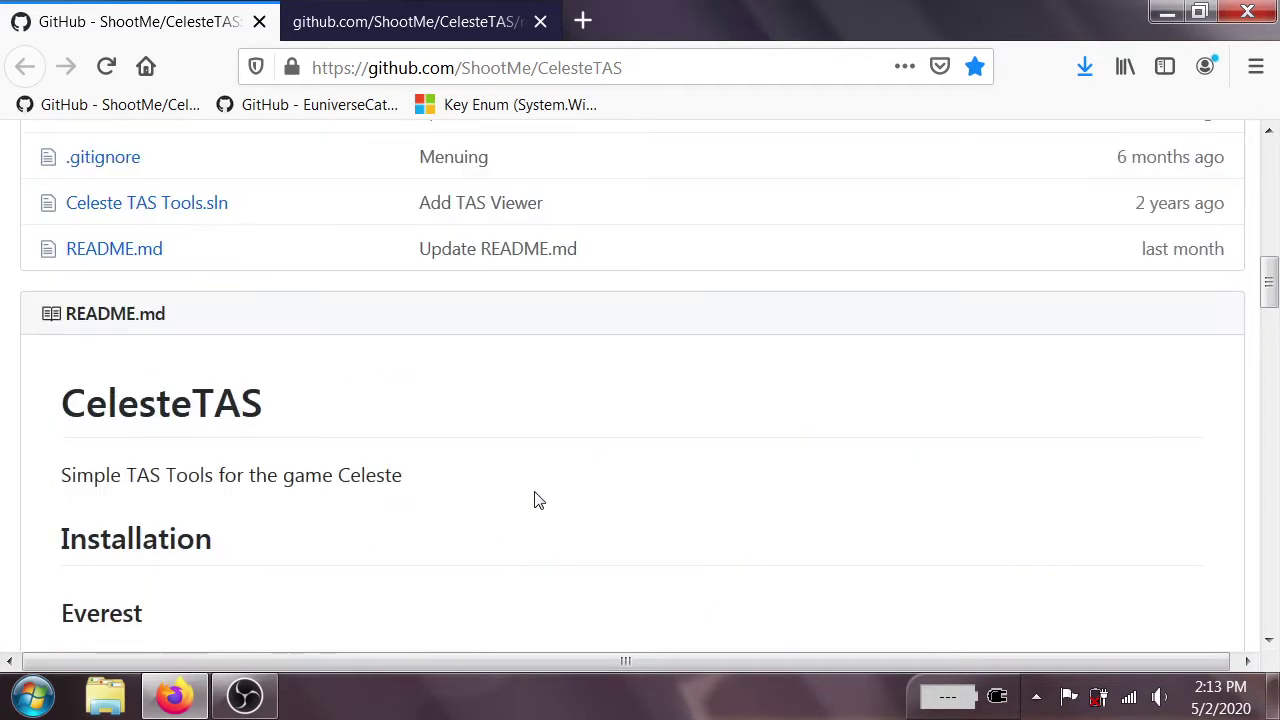
Open the EuniverseCat fork of CelesteTAS, close the extra GitHub page, and go to the fork's LevelFiles folder.
click(307, 106)
click(538, 22)
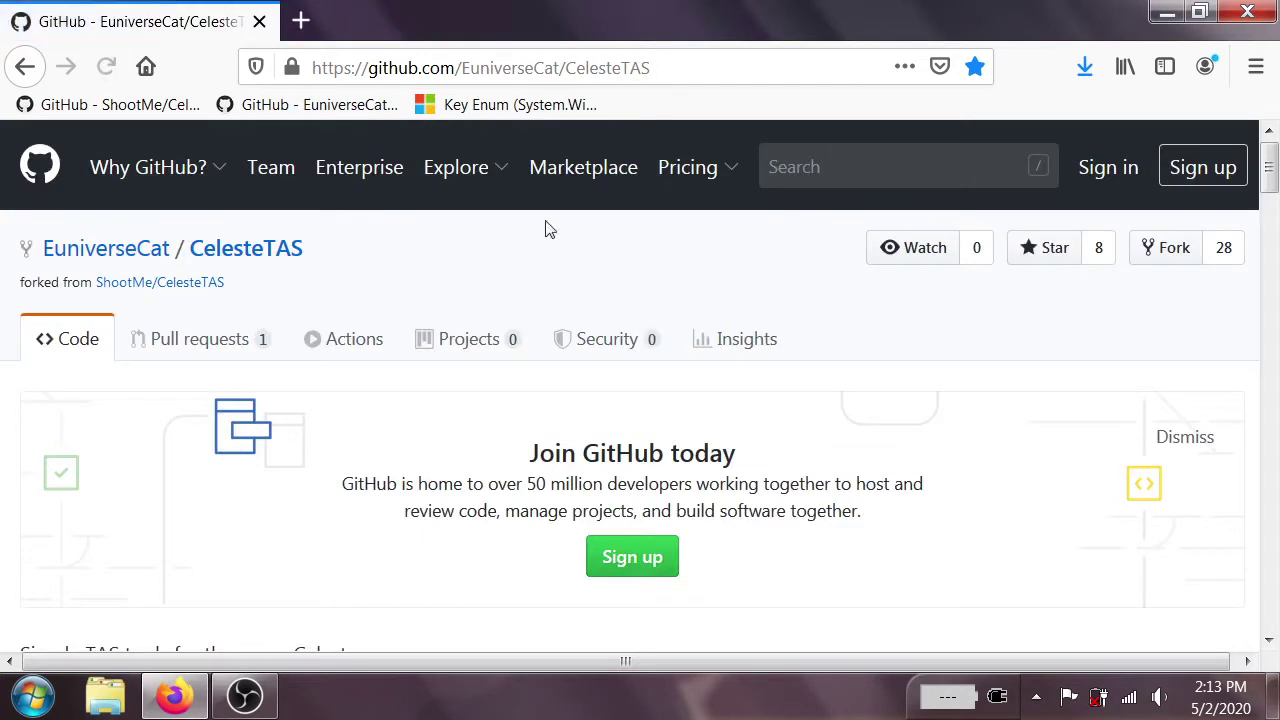
scroll(549, 255, down, 5)
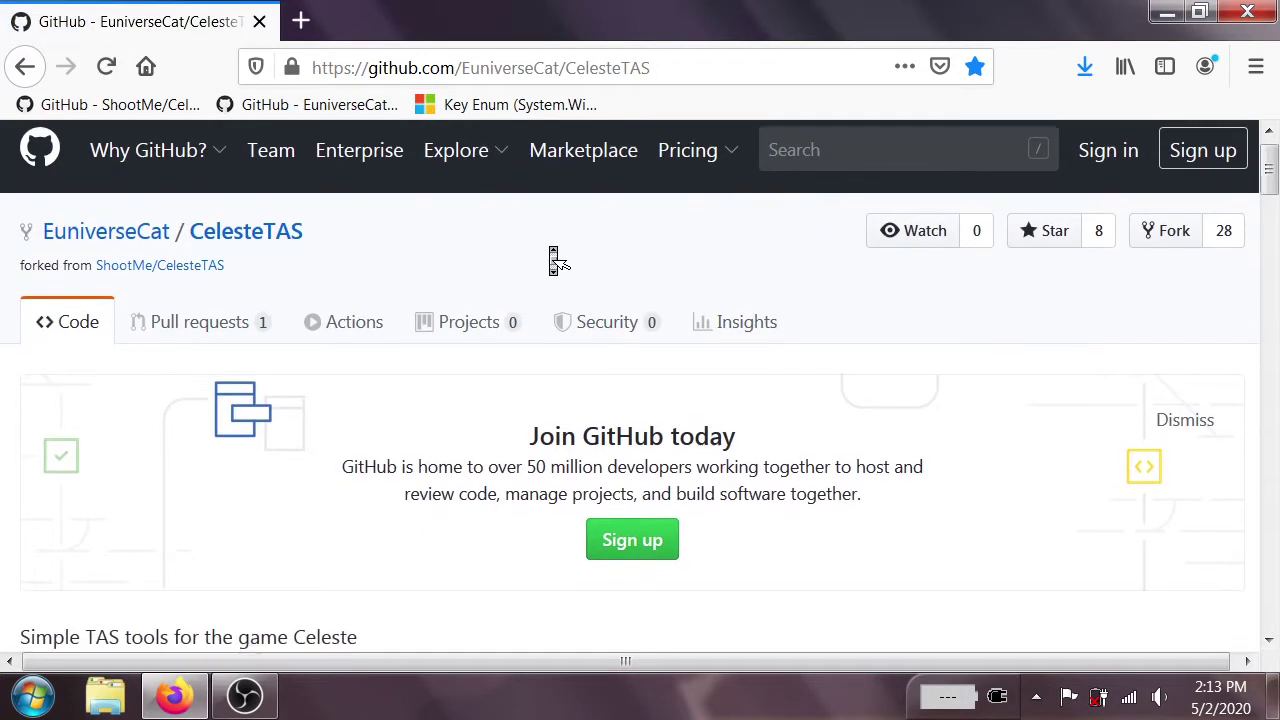
scroll(551, 250, down, 3)
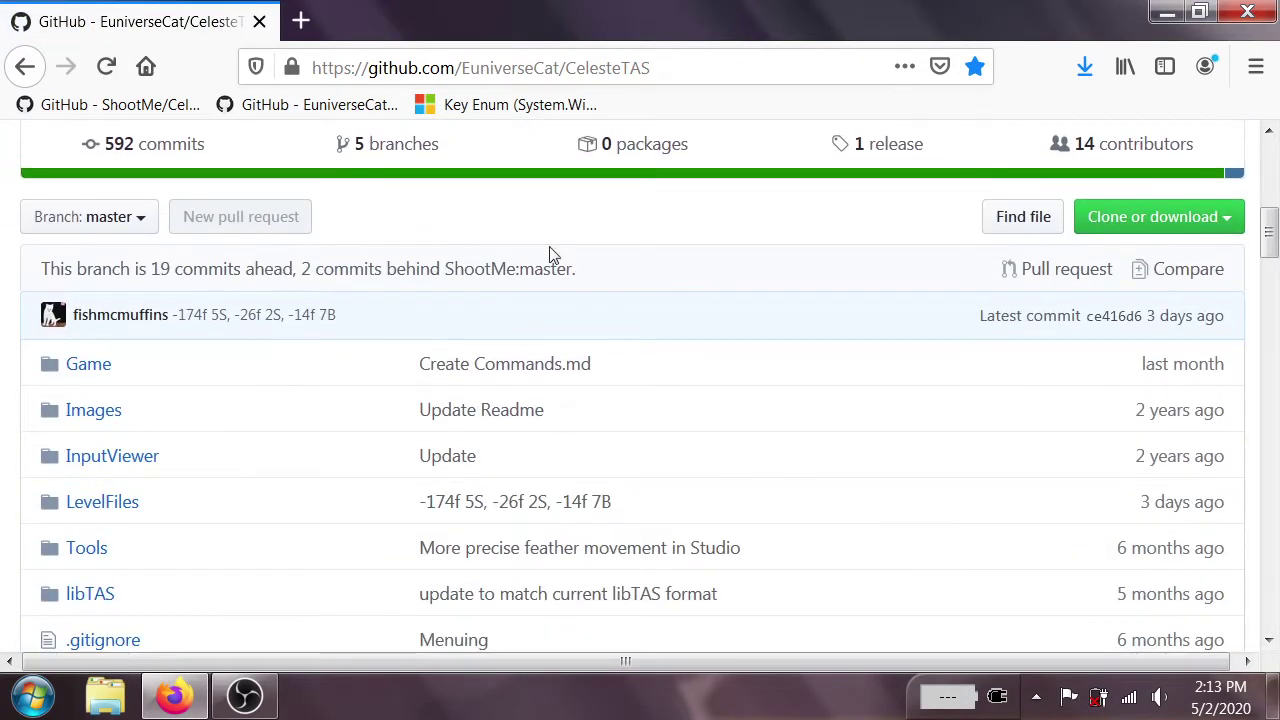
click(102, 388)
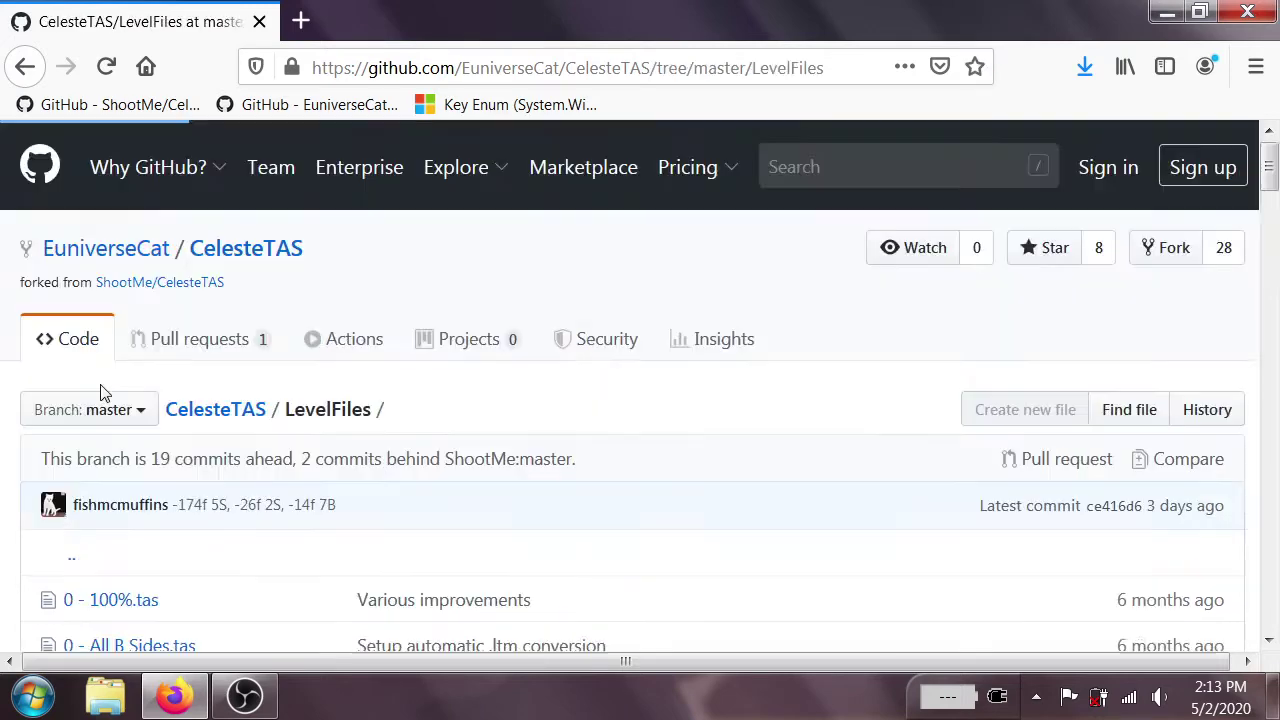
Find 6C - Reflection.tas among the level files and open its raw version.
scroll(613, 450, down, 10)
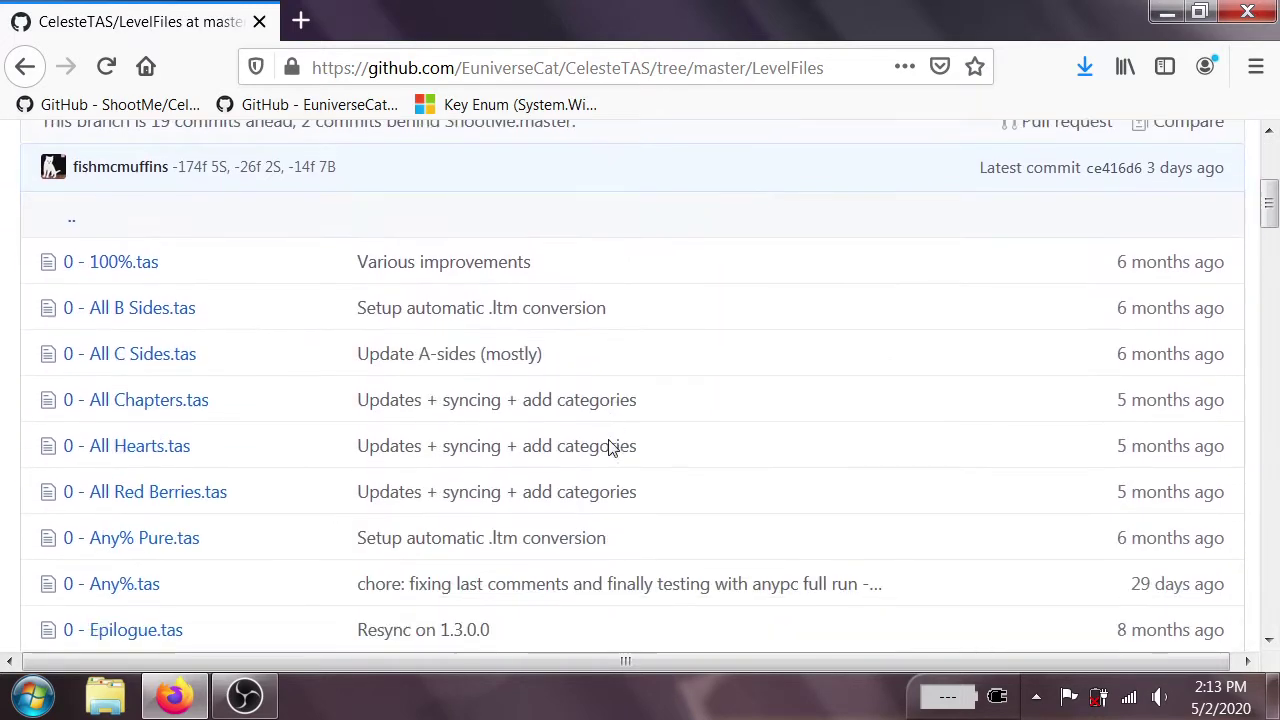
scroll(613, 448, down, 15)
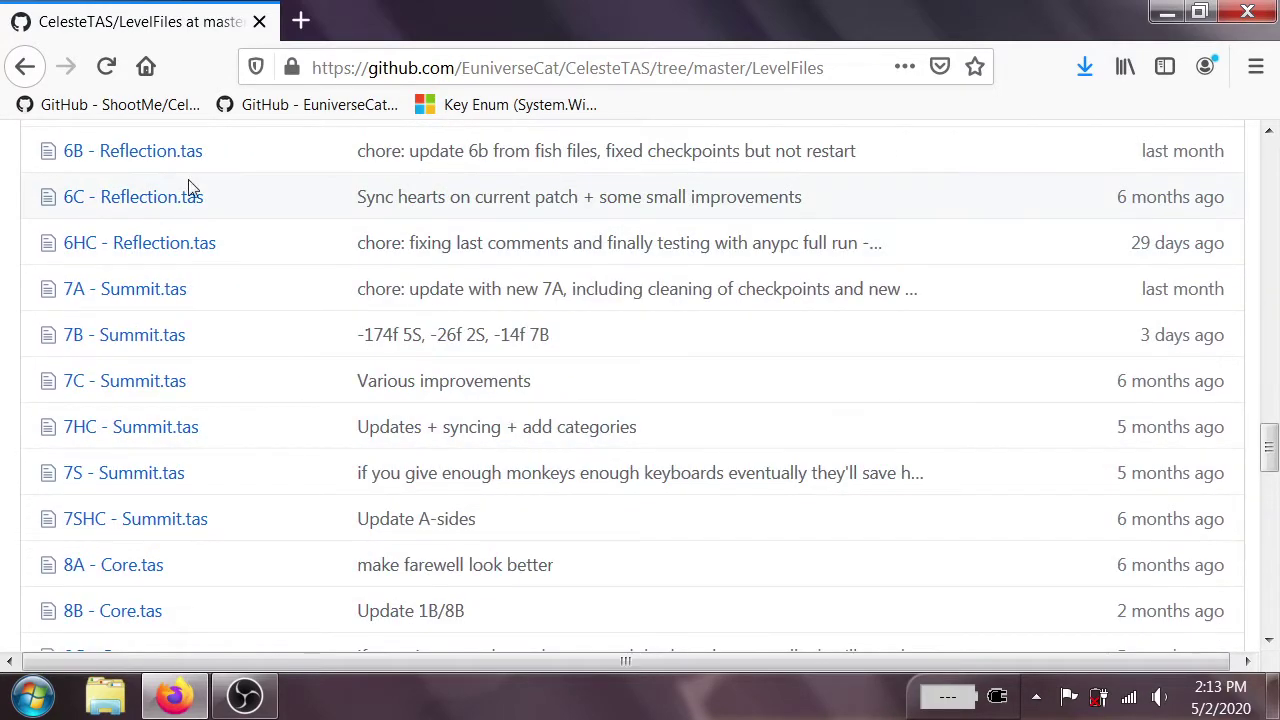
click(135, 198)
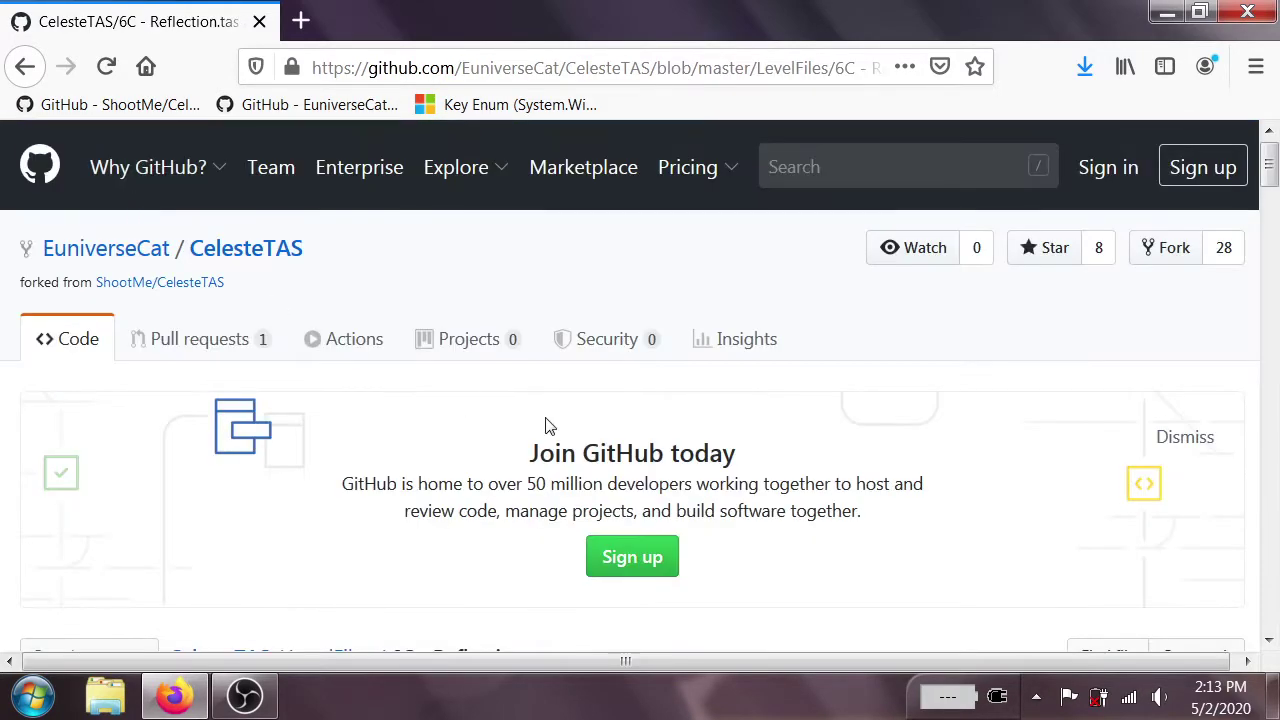
scroll(546, 426, down, 7)
click(935, 450)
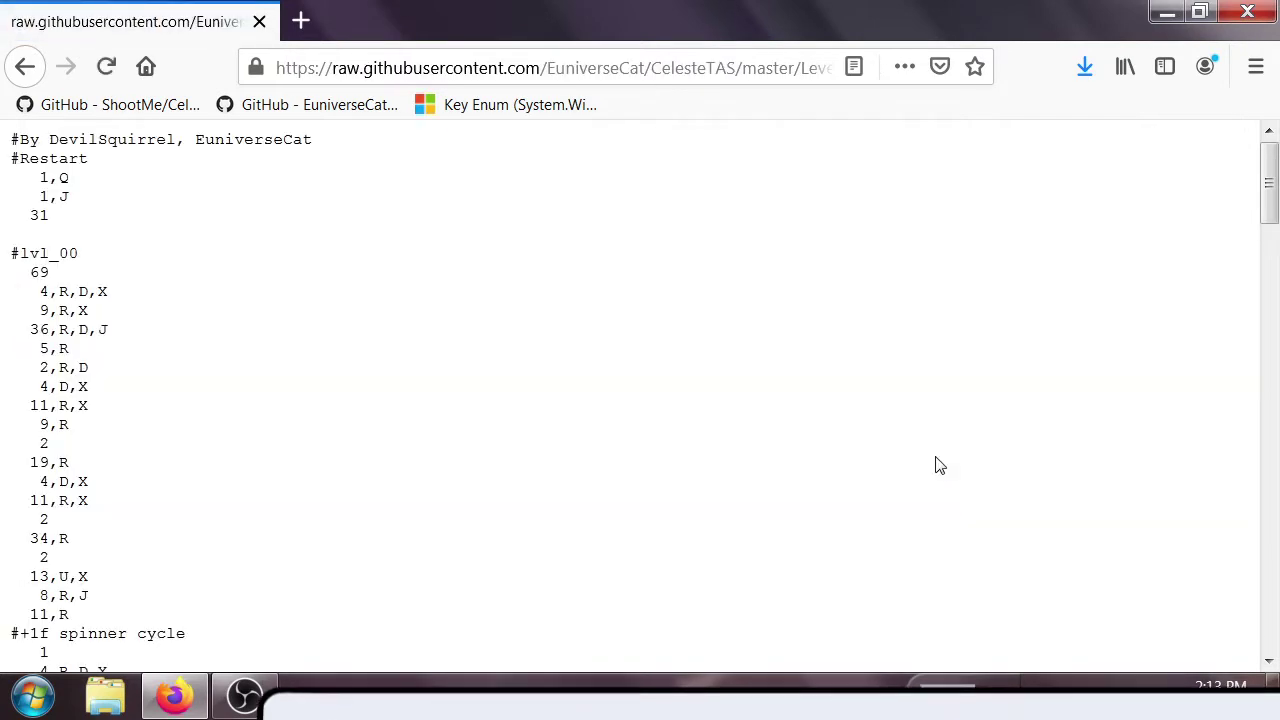
Save the raw page to the Desktop as 6C - Reflection.tas and close the browser.
right_click(936, 462)
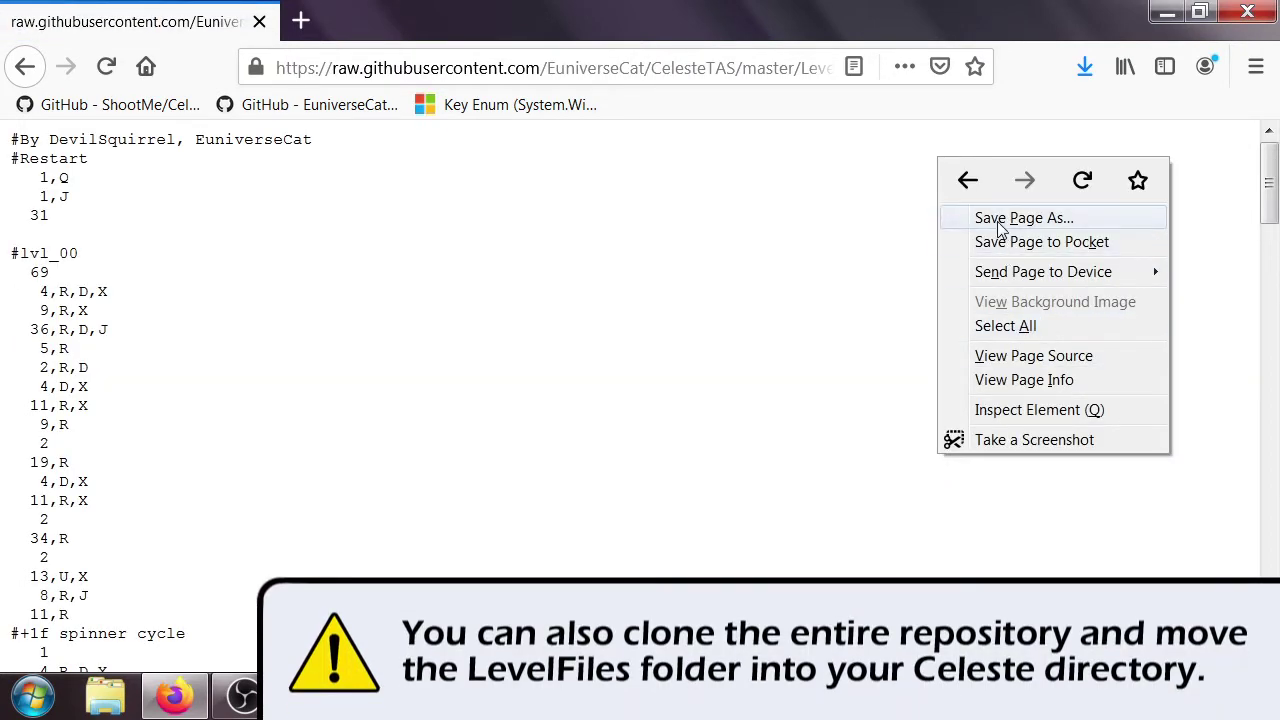
click(1005, 219)
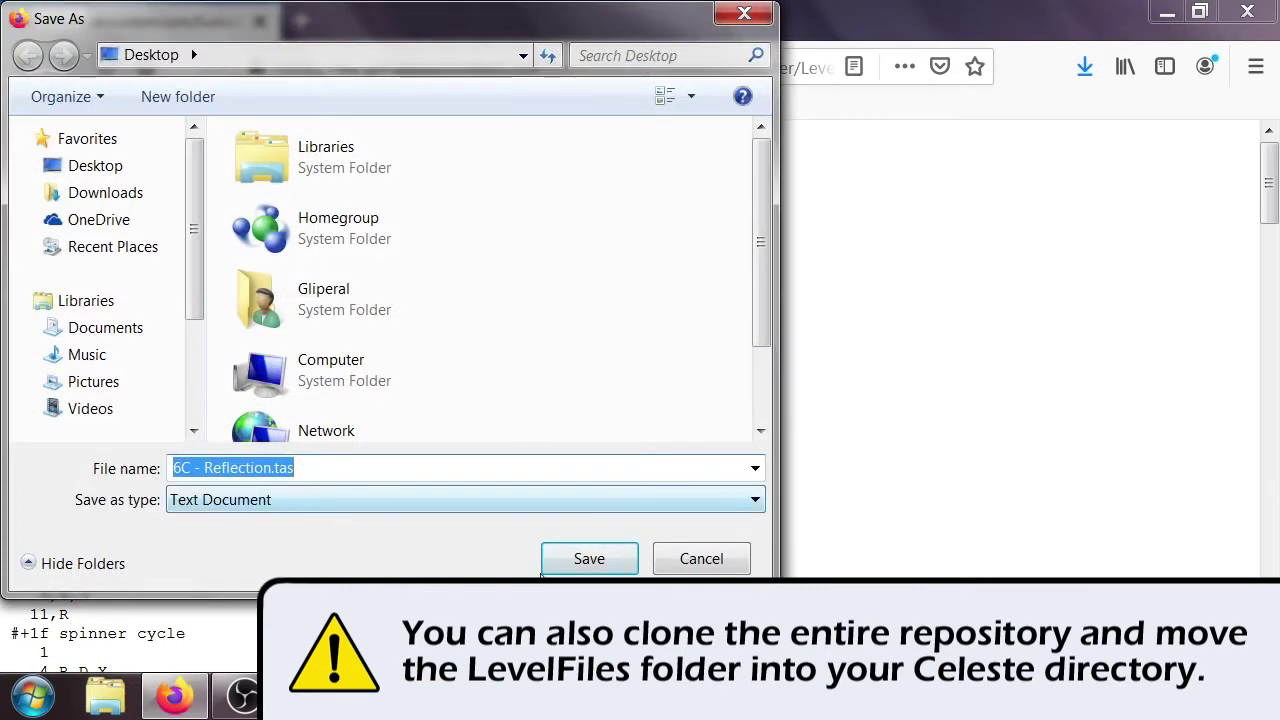
click(568, 572)
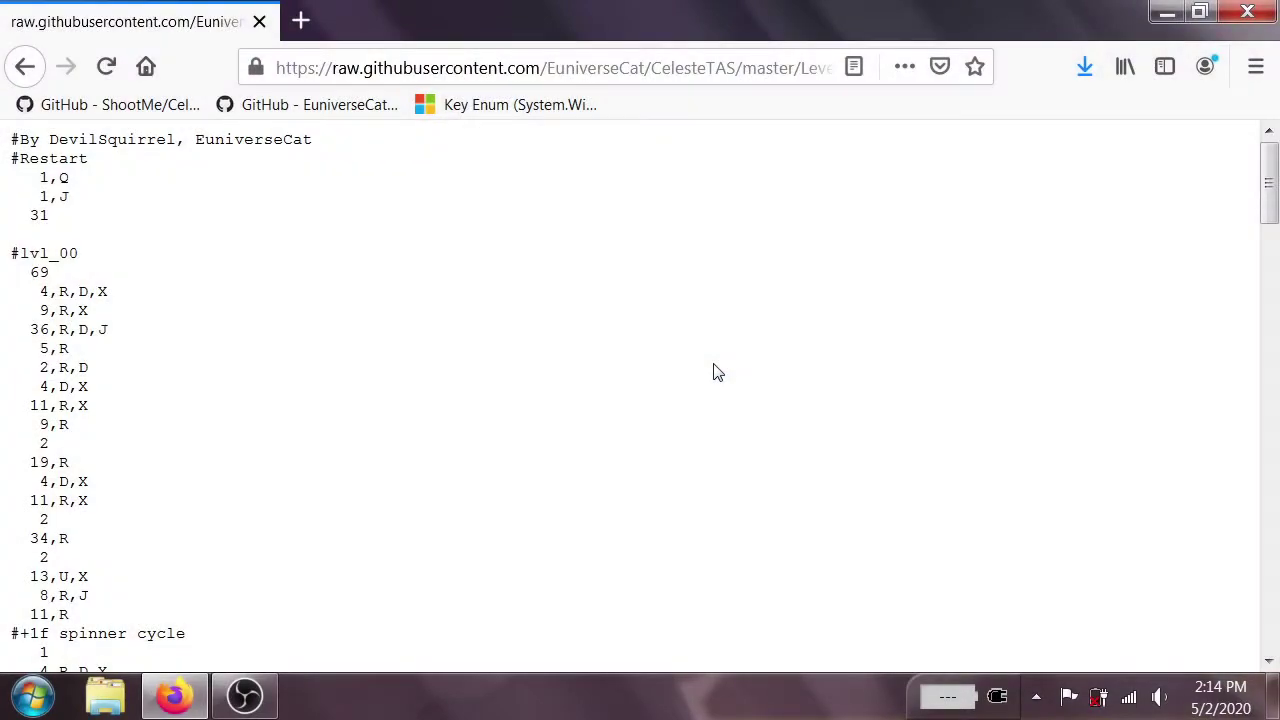
key(alt+F4)
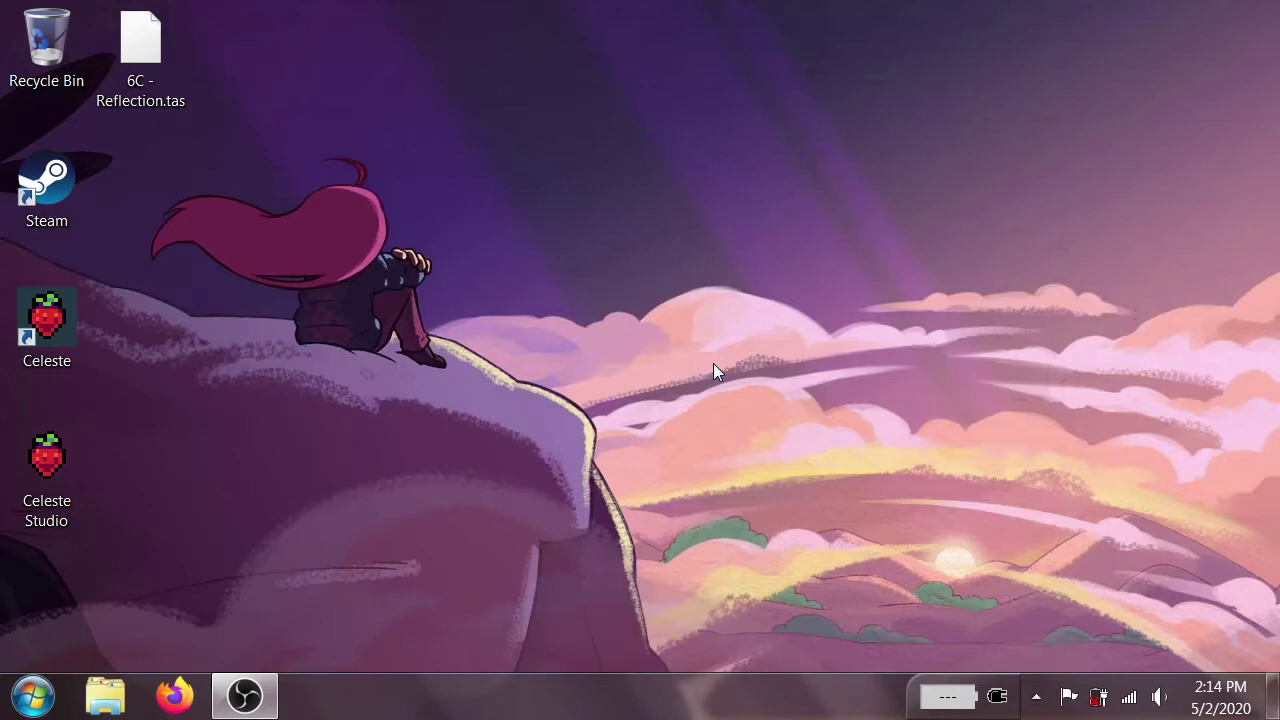
Open Steam, browse Celeste's local files from the library, and open the Saves folder in the game directory.
double_click(46, 201)
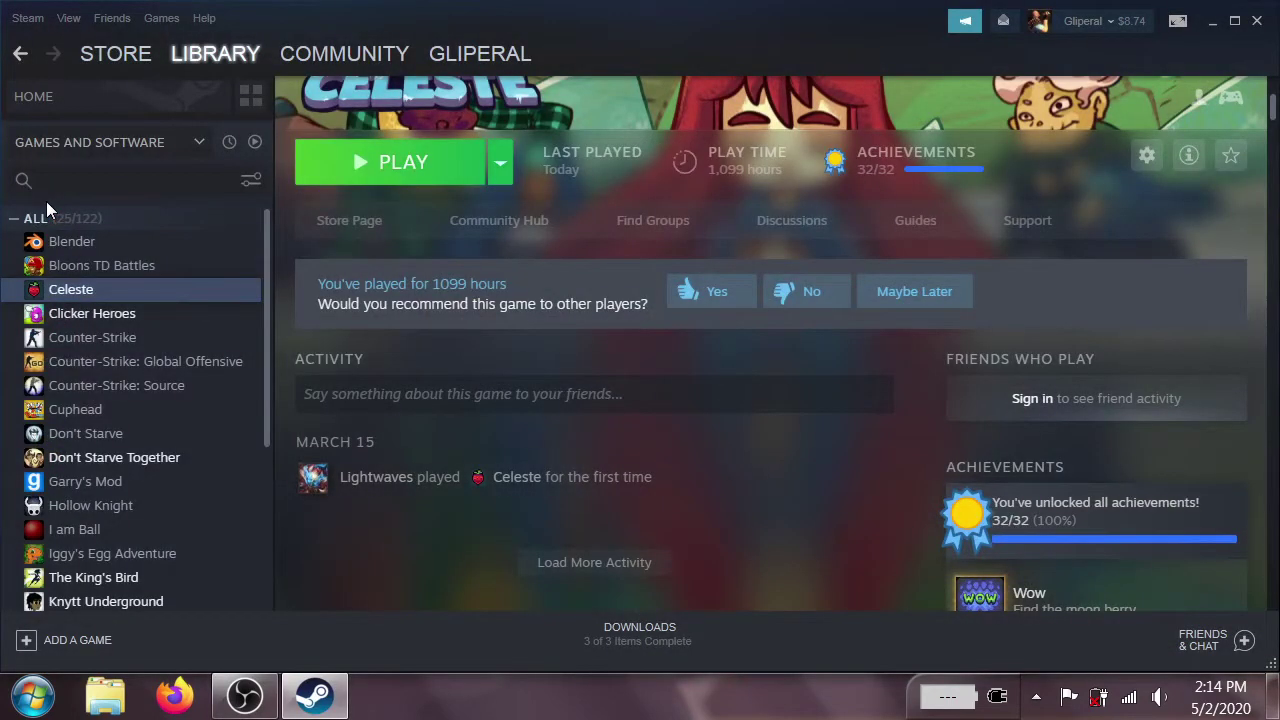
right_click(79, 288)
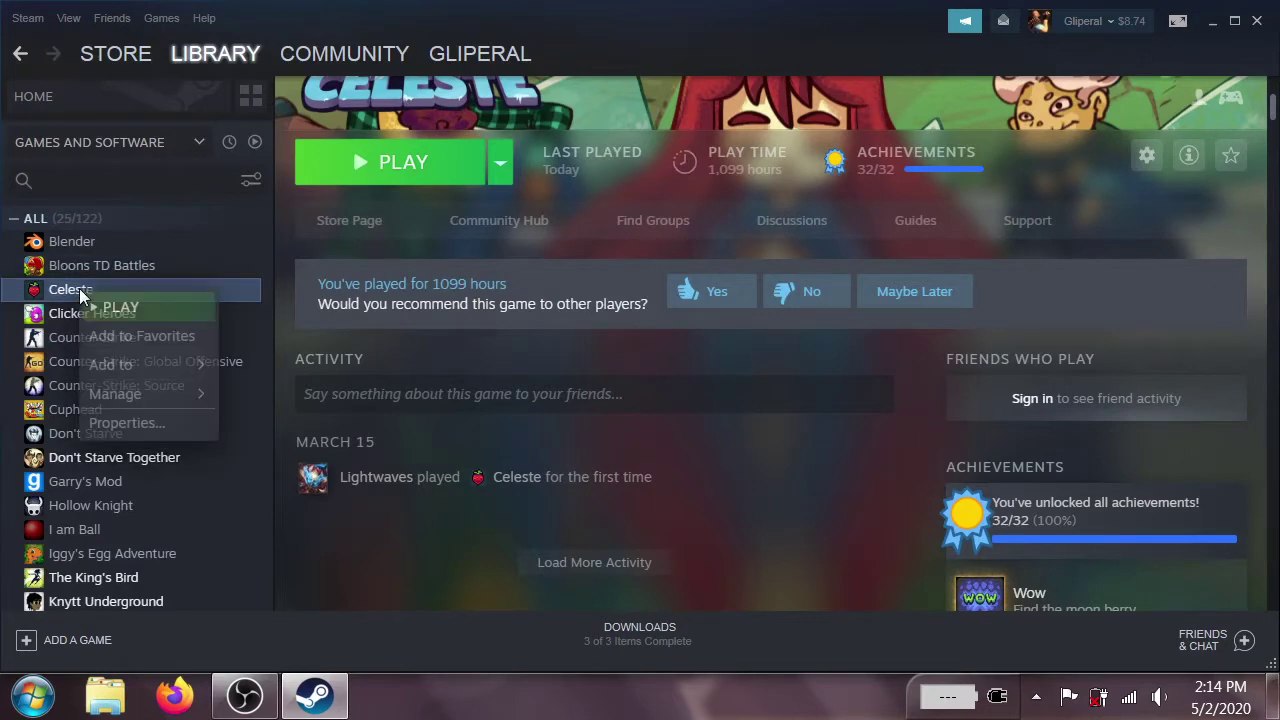
mouse_move(181, 396)
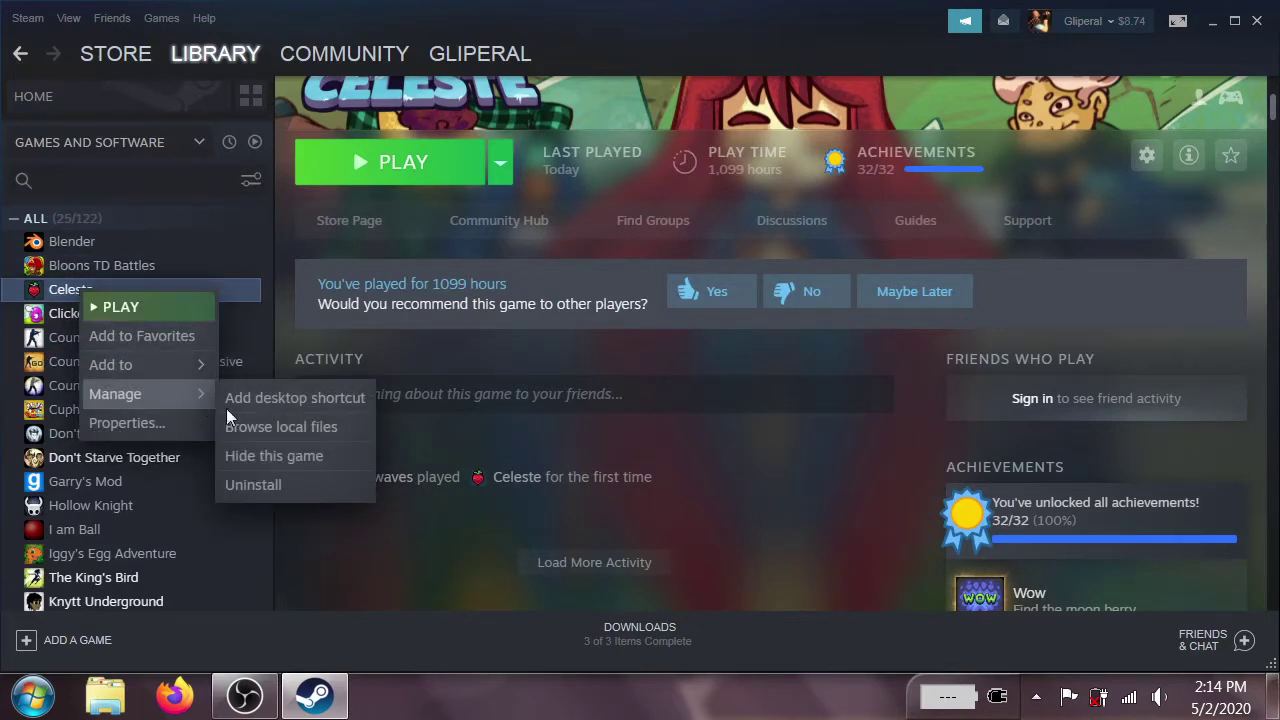
click(270, 429)
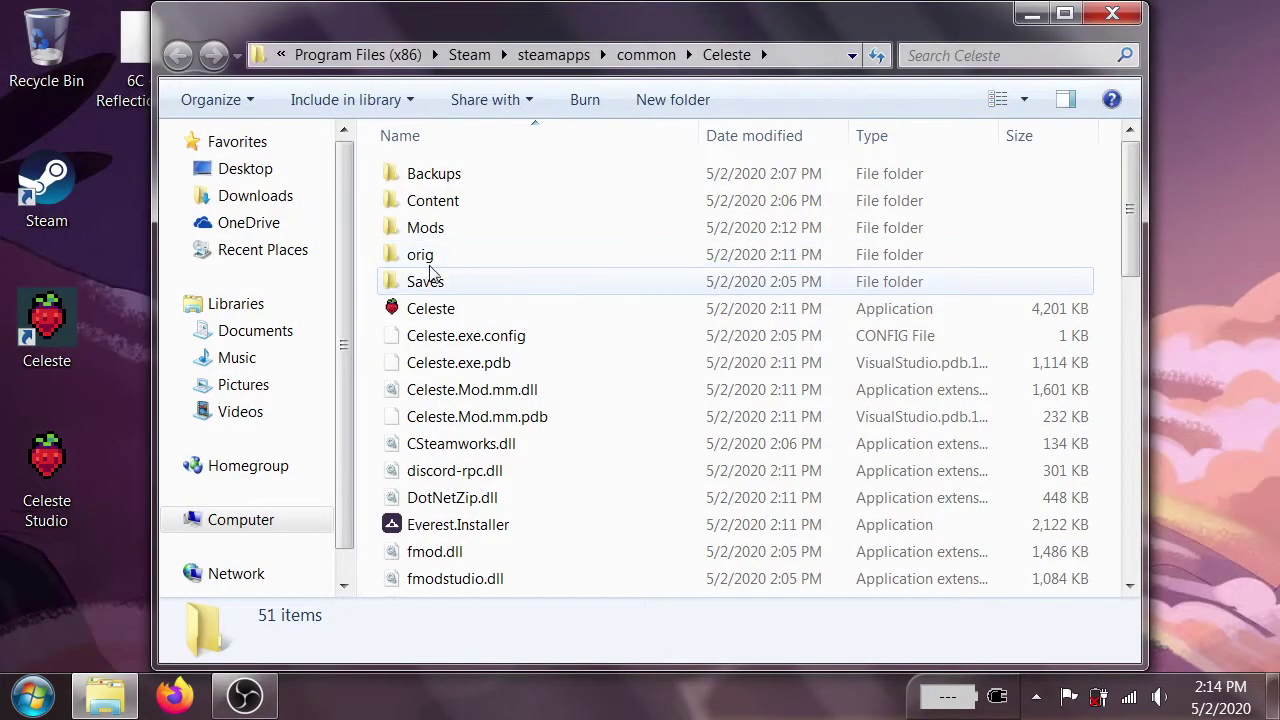
click(425, 283)
double_click(425, 283)
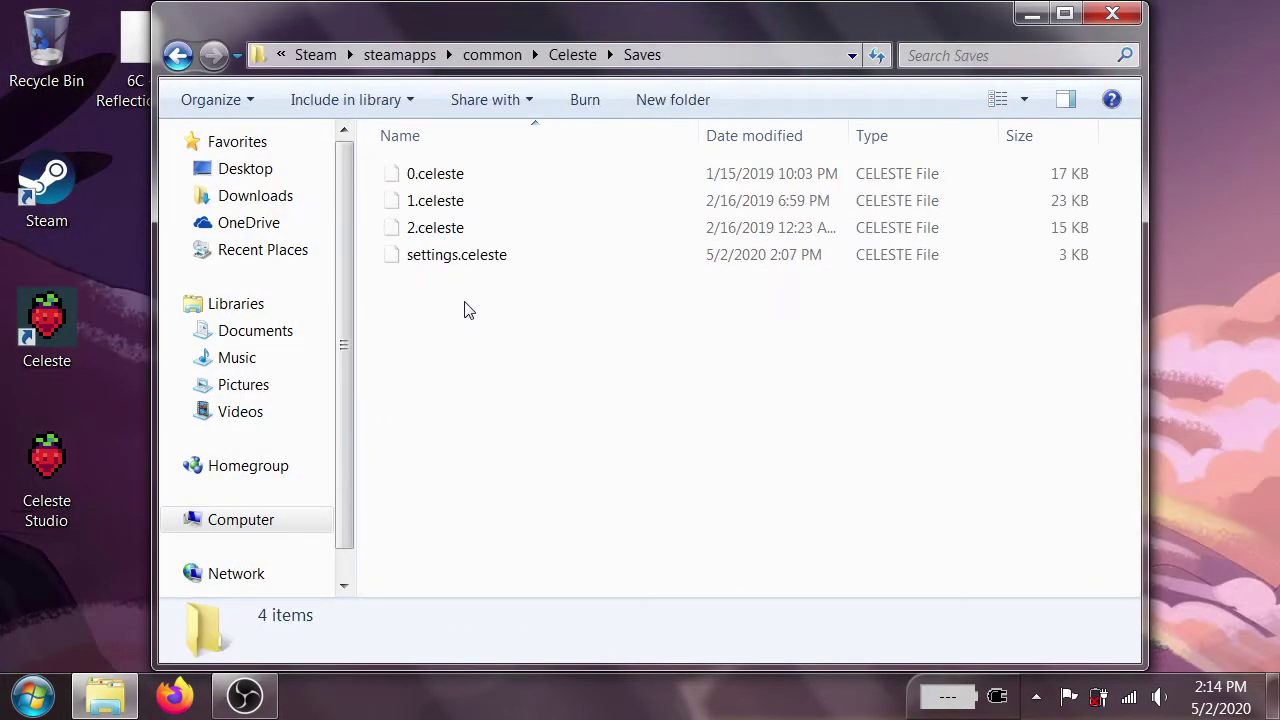
Launch Celeste, answer Everest's welcome question with "I don't need any help.", and continue past the title screen.
double_click(42, 325)
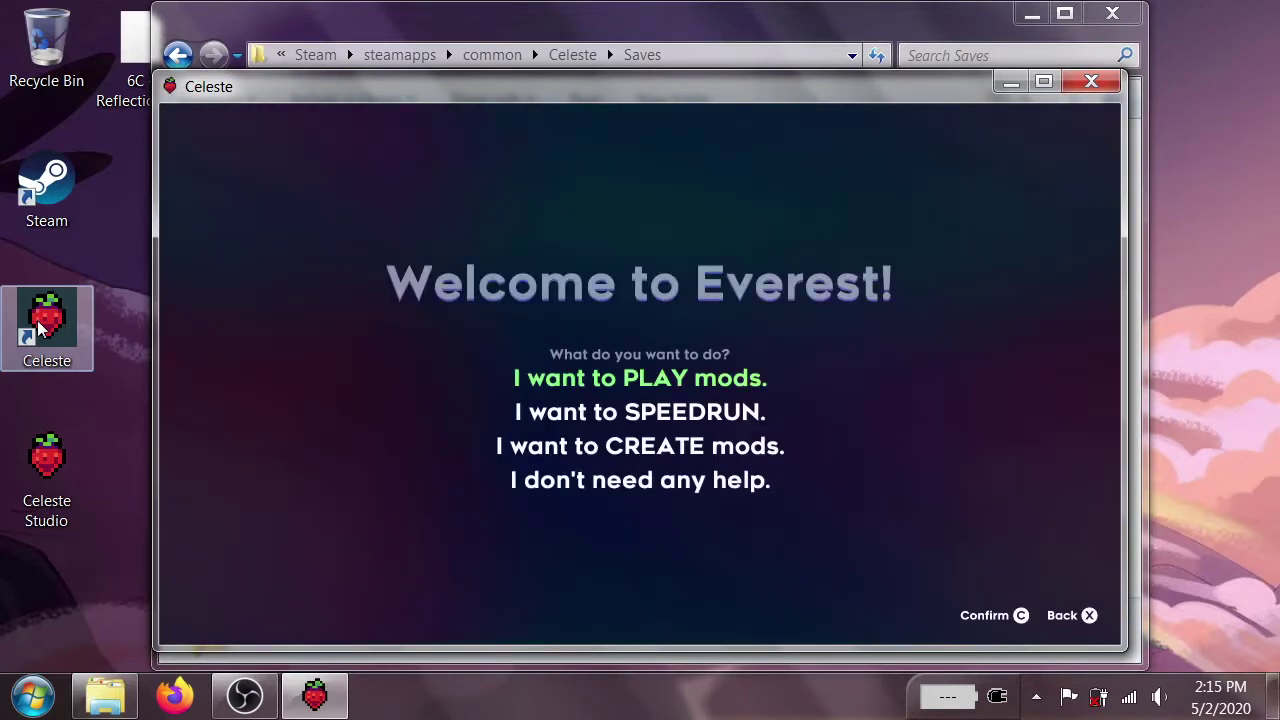
key(Down)
key(Down)
key(Down)
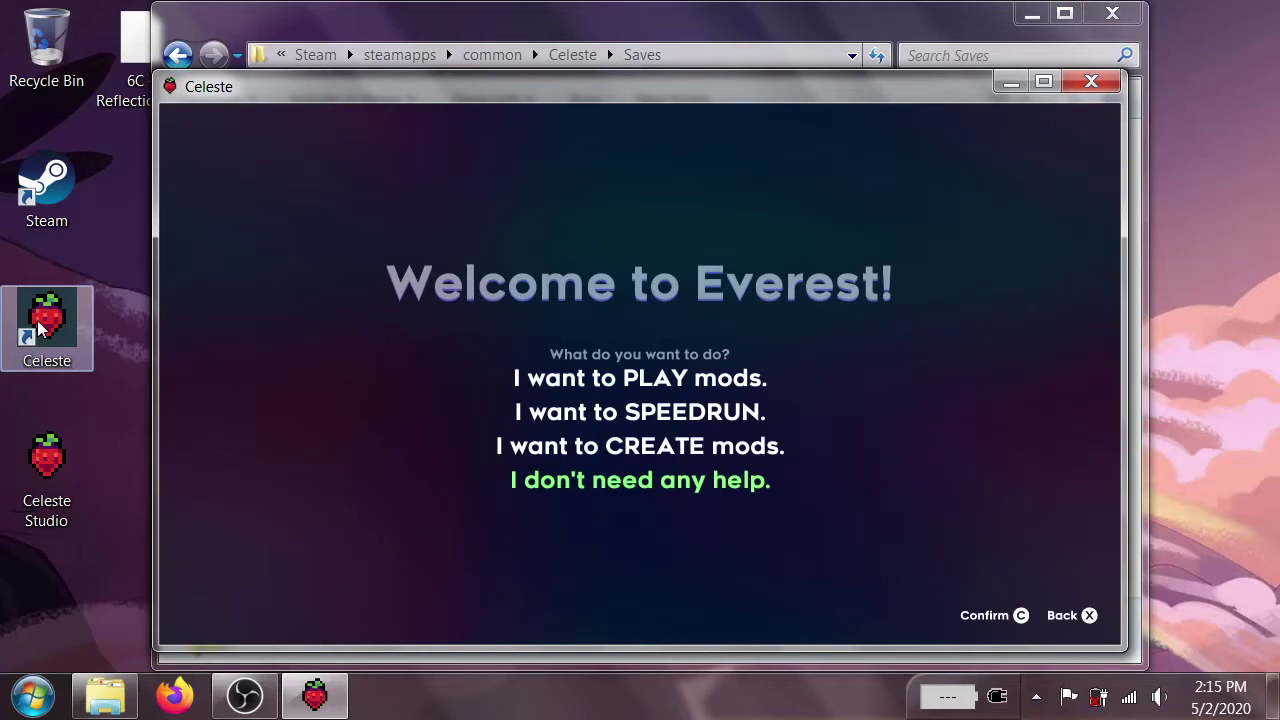
key(c)
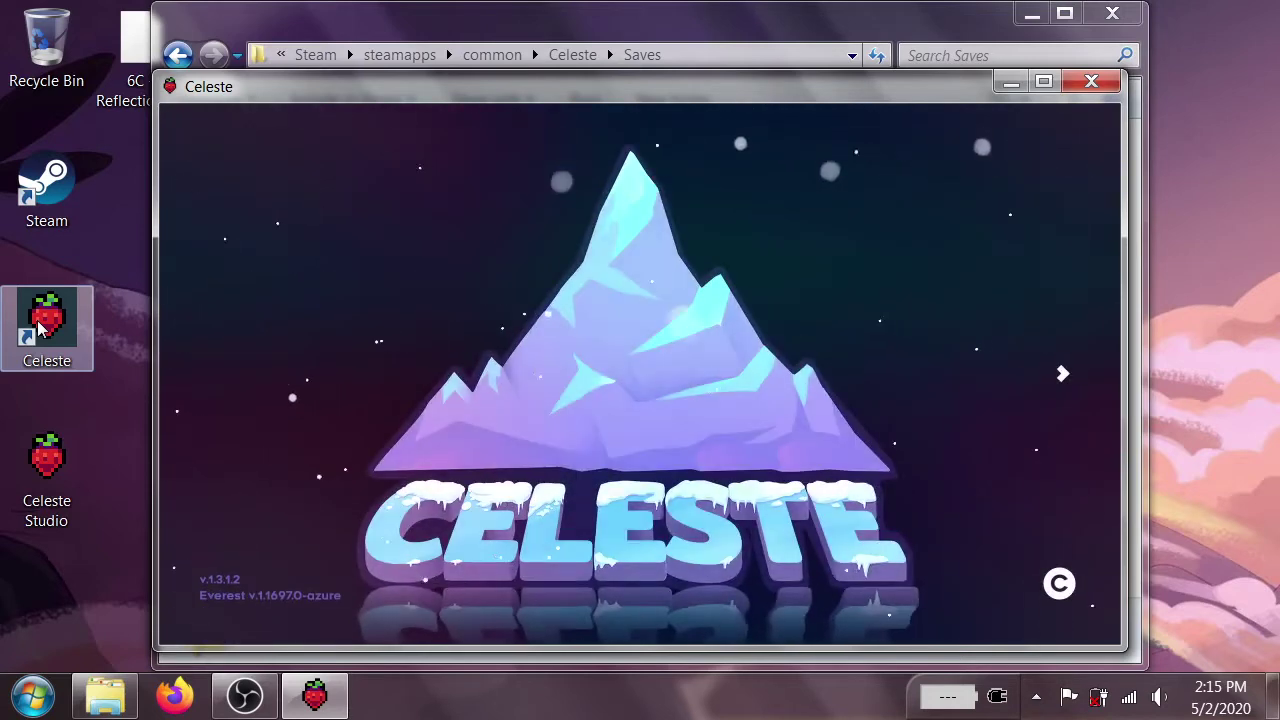
key(c)
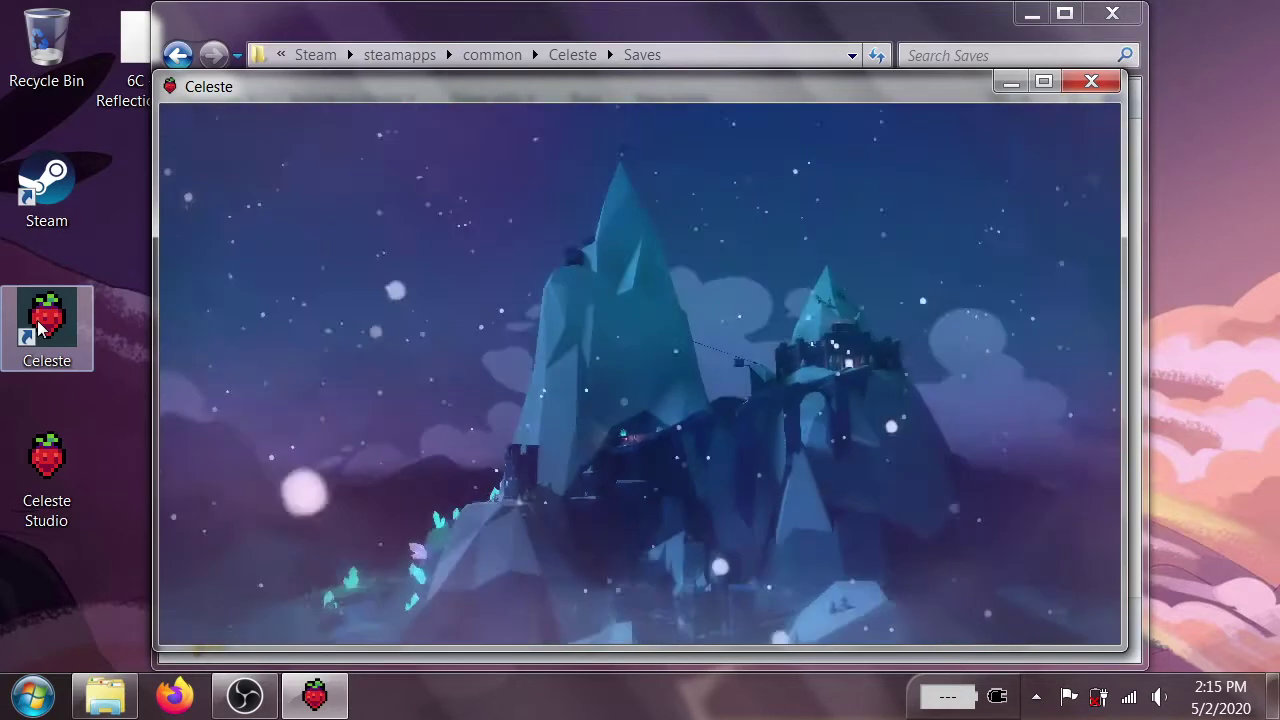
Open Mod Options from Celeste's main menu and go back to the main menu.
key(Down)
key(Down)
key(Down)
key(c)
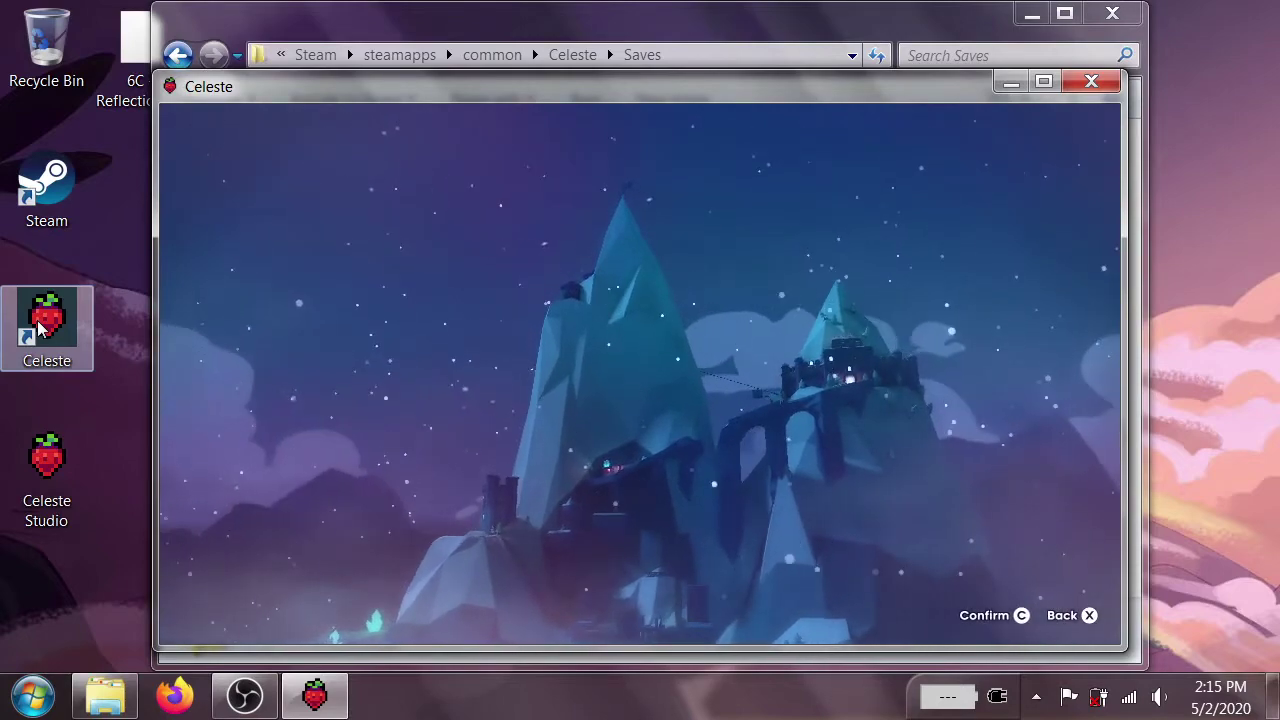
key(x)
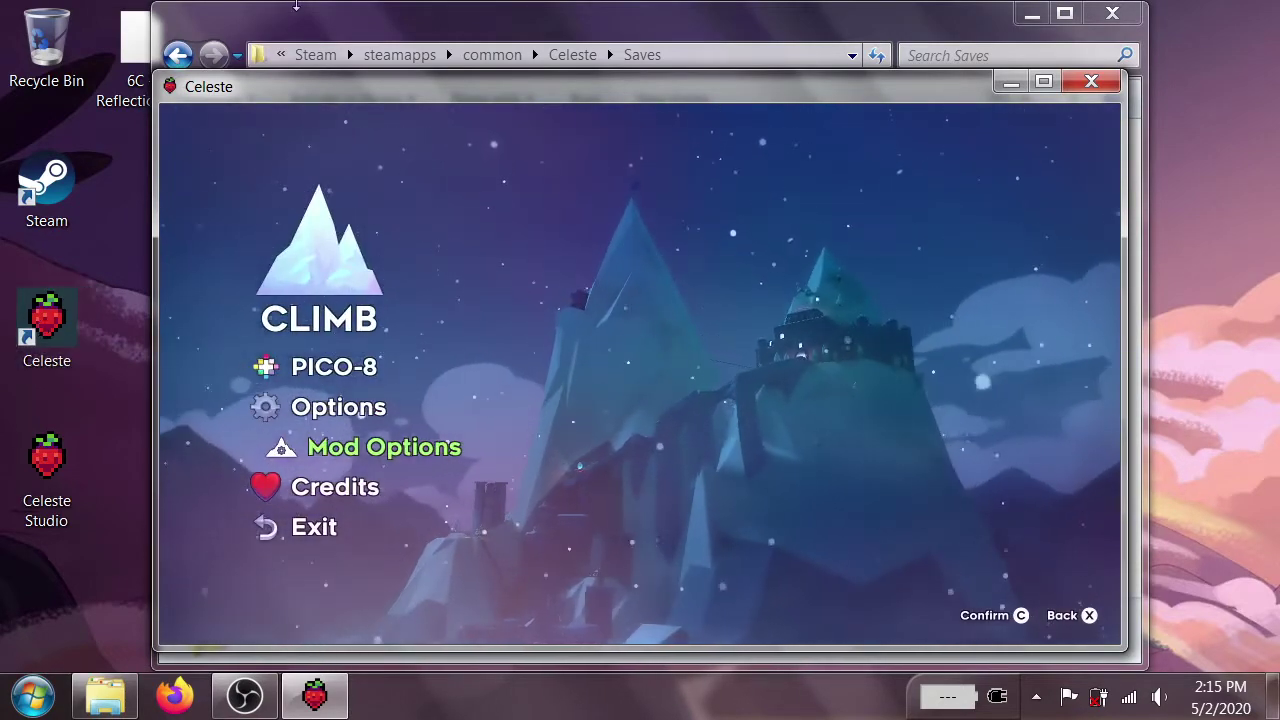
Select modsettings-CelesteTAS.celeste in the Saves folder, then return to Celeste and exit the game.
click(393, 32)
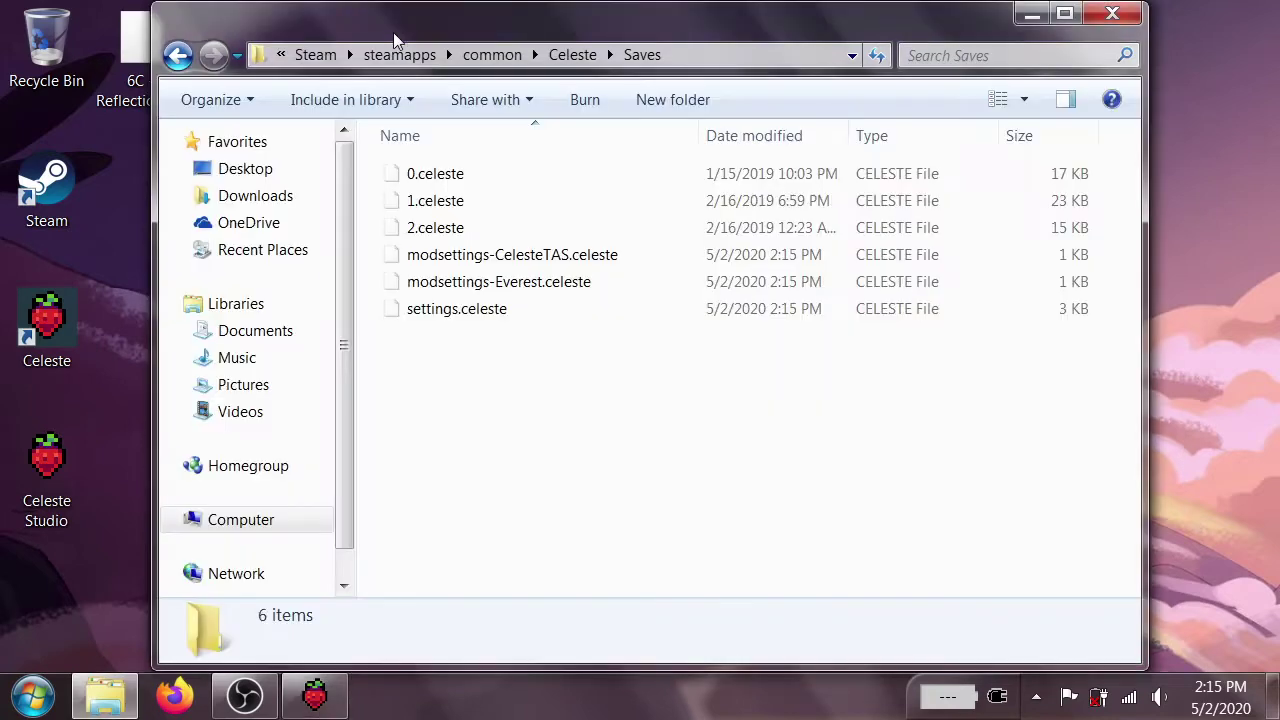
click(476, 257)
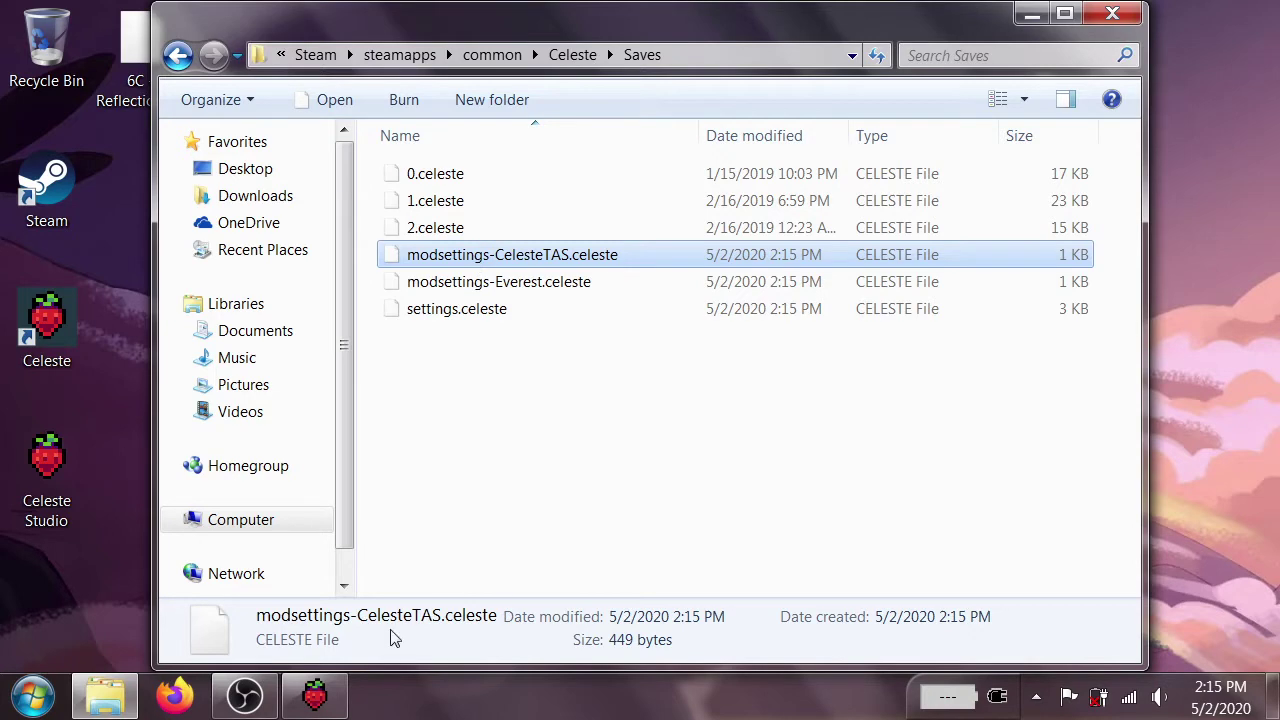
click(336, 692)
key(Down)
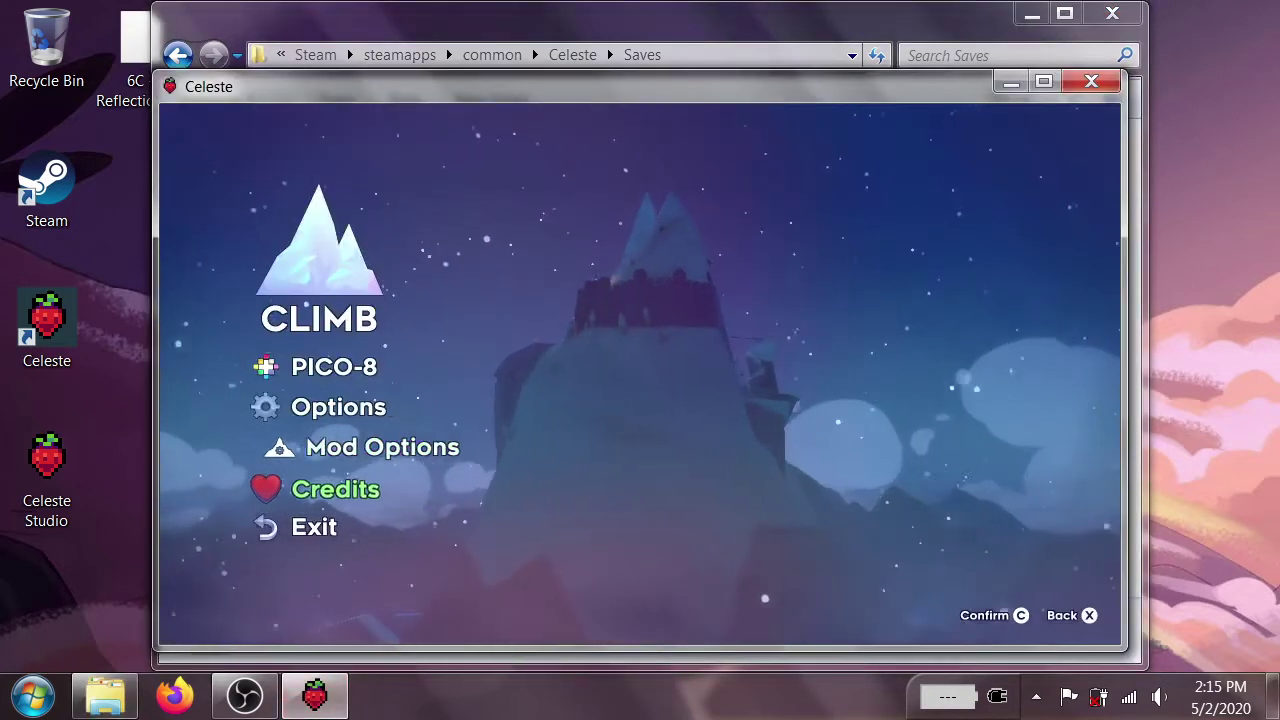
key(Down)
key(c)
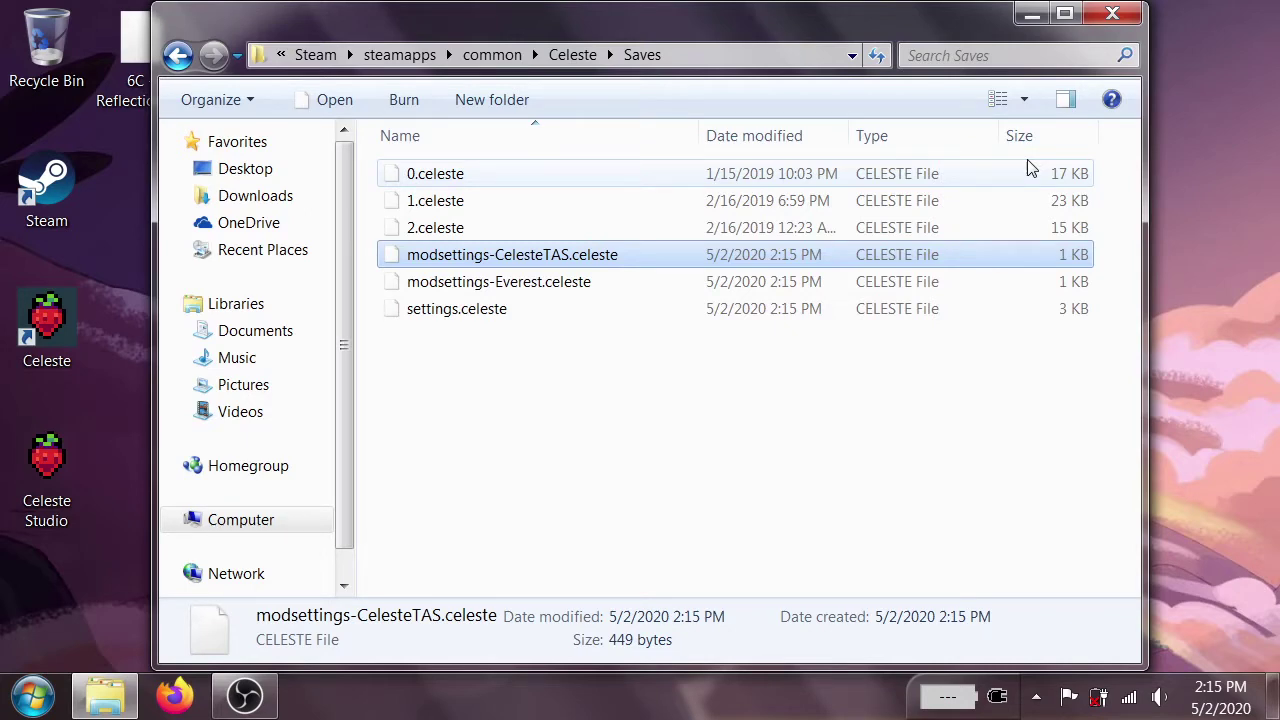
Open modsettings-CelesteTAS.celeste in Notepad, chosen from the list of installed programs.
double_click(513, 255)
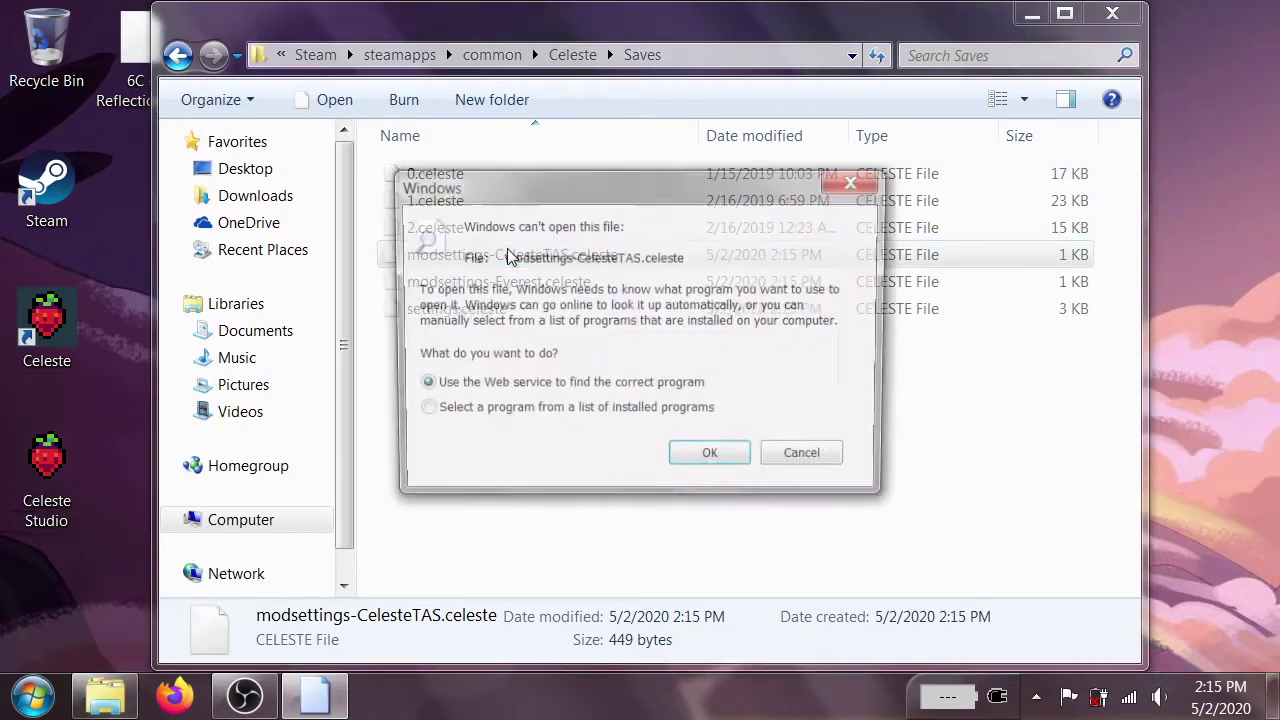
click(665, 415)
click(712, 459)
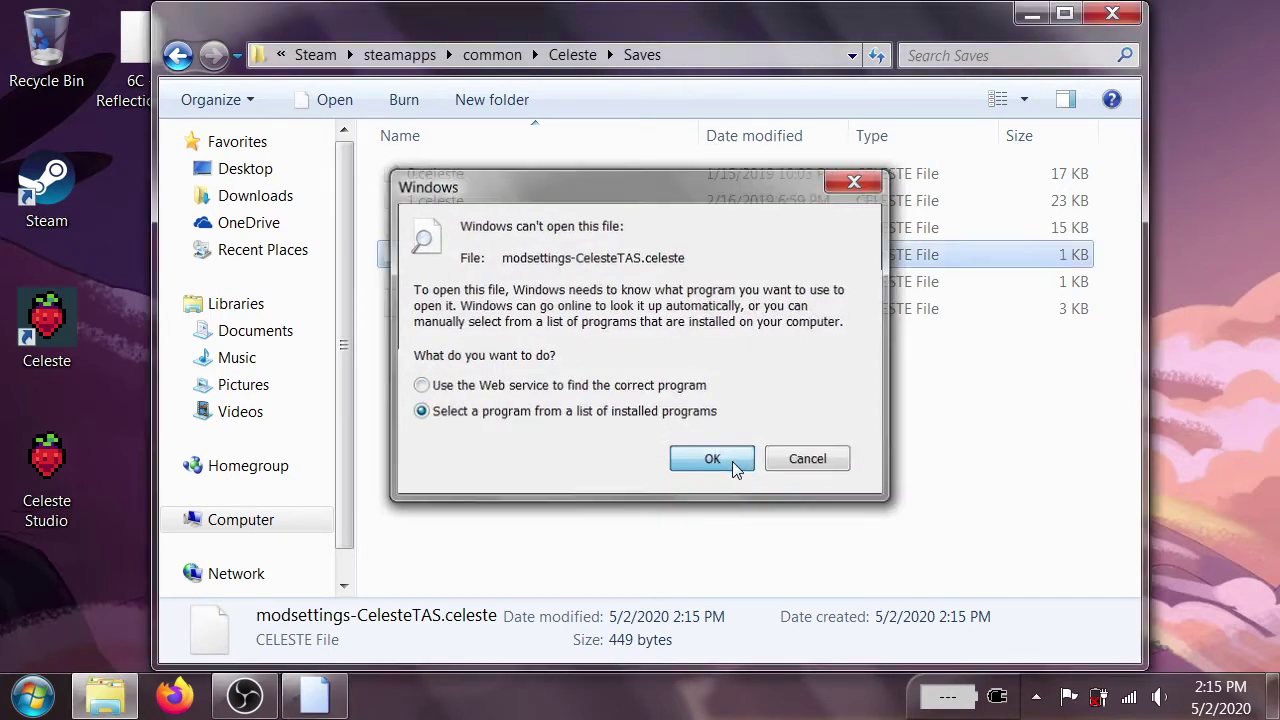
click(414, 280)
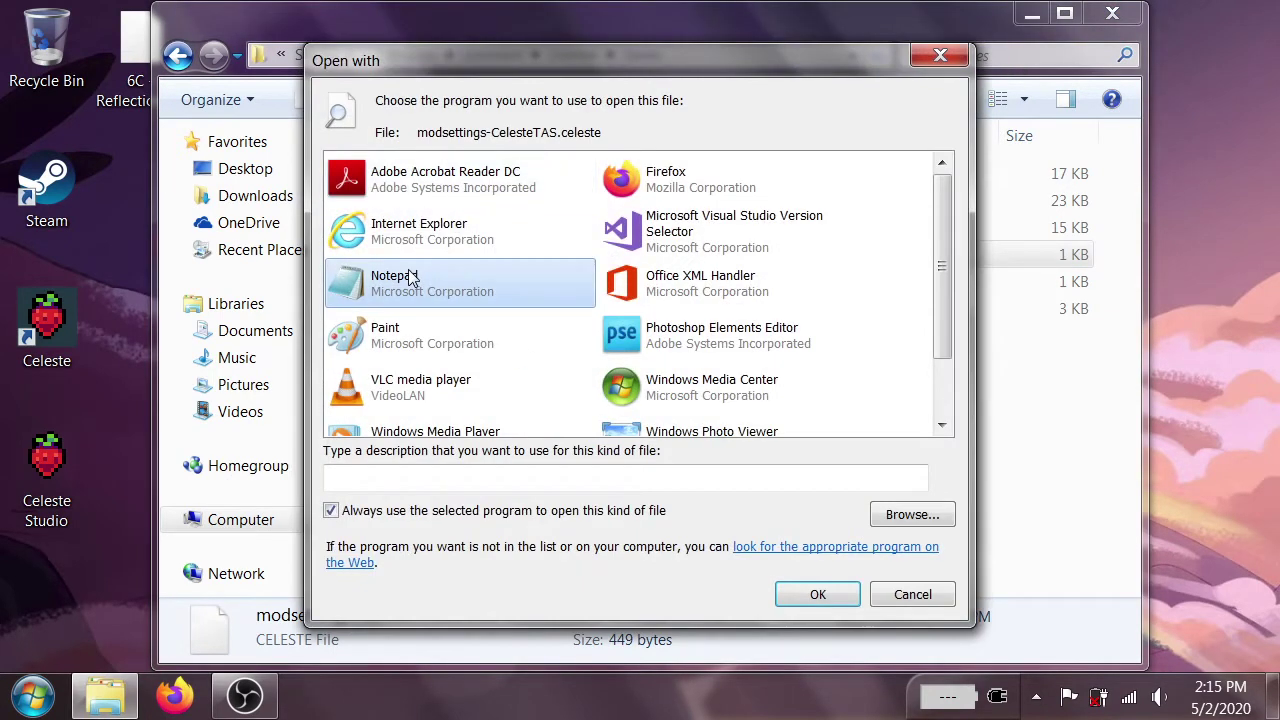
click(452, 512)
click(817, 594)
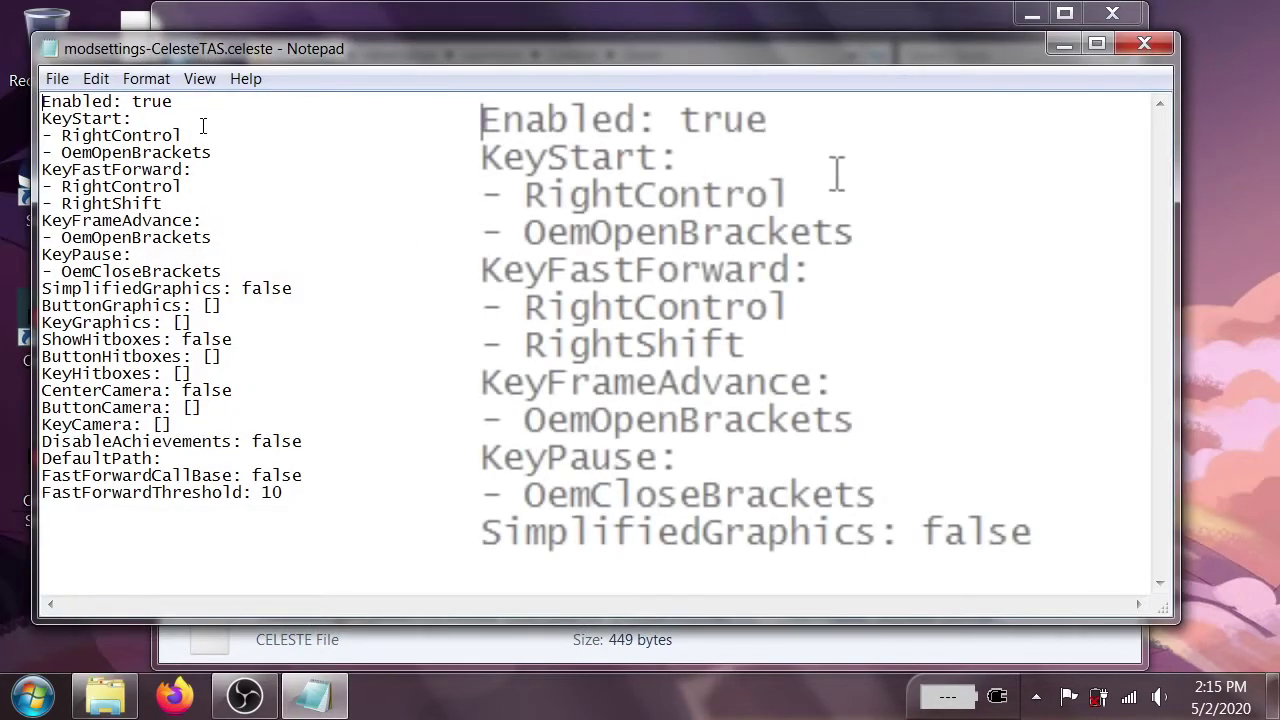
Examine the KeyStart, KeyFastForward, KeyFrameAdvance and KeyPause bindings in the settings file.
drag(196, 104, 226, 270)
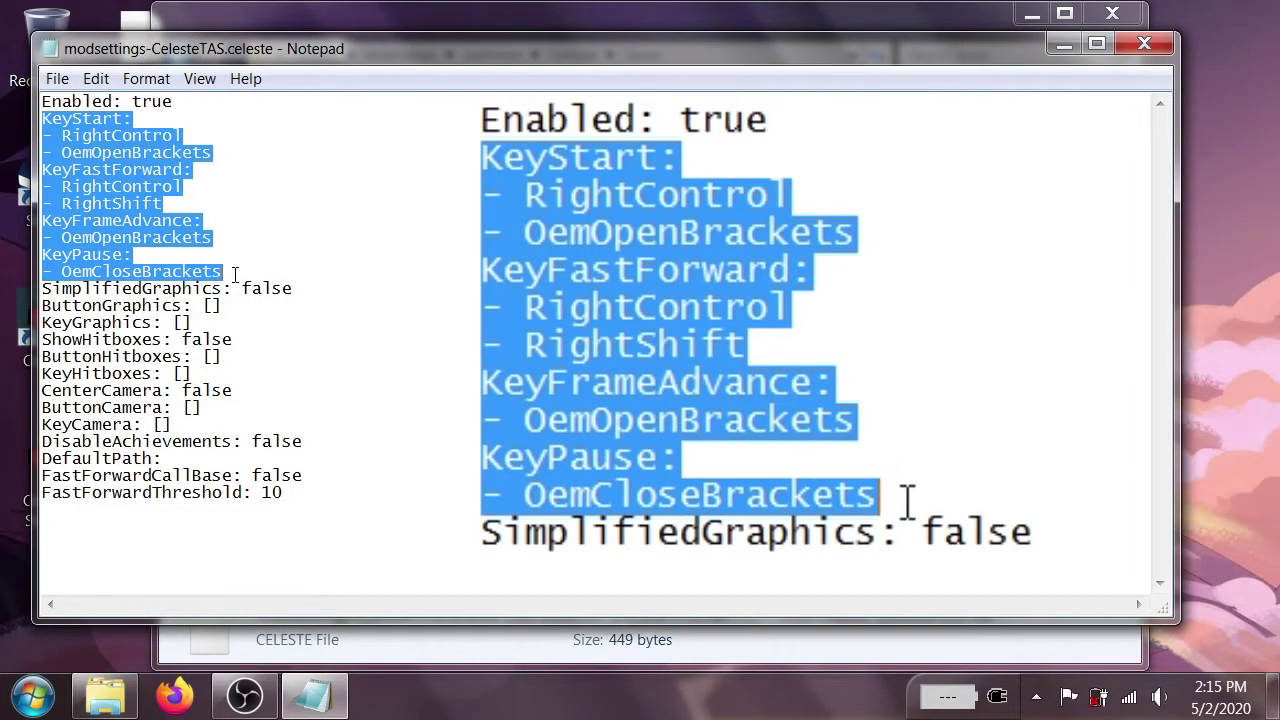
drag(235, 150, 43, 113)
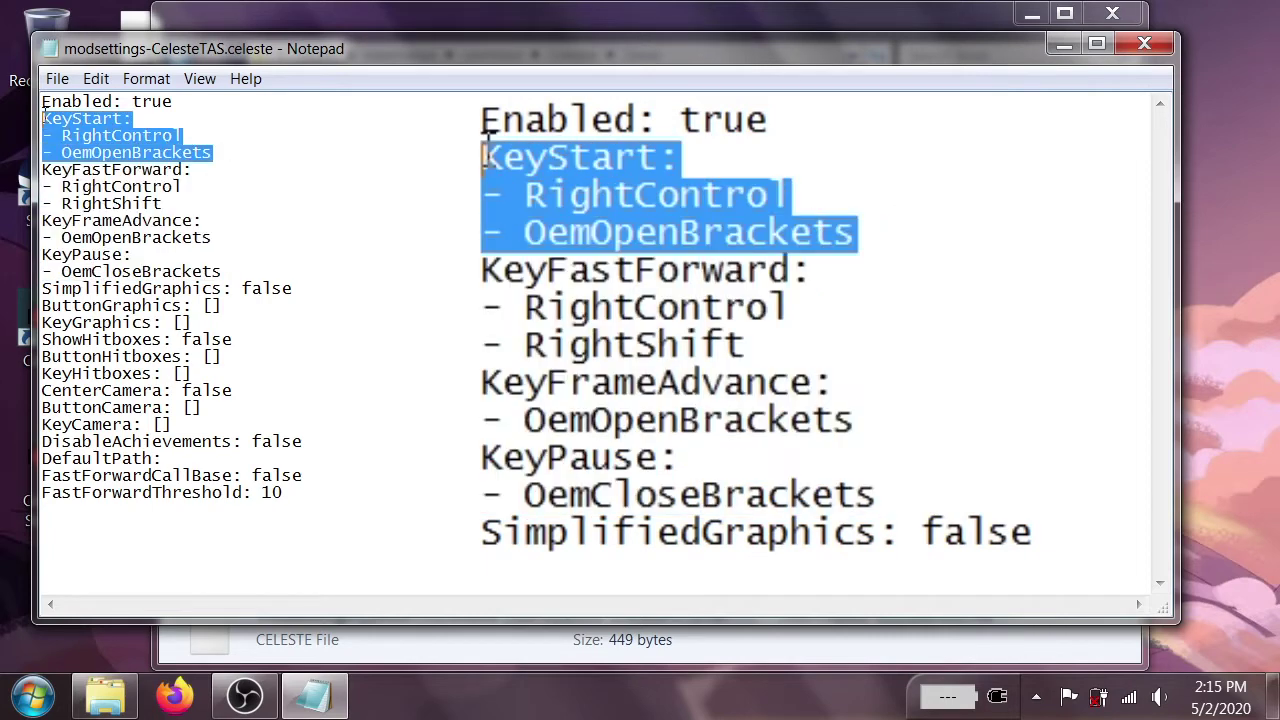
click(205, 204)
drag(205, 204, 42, 170)
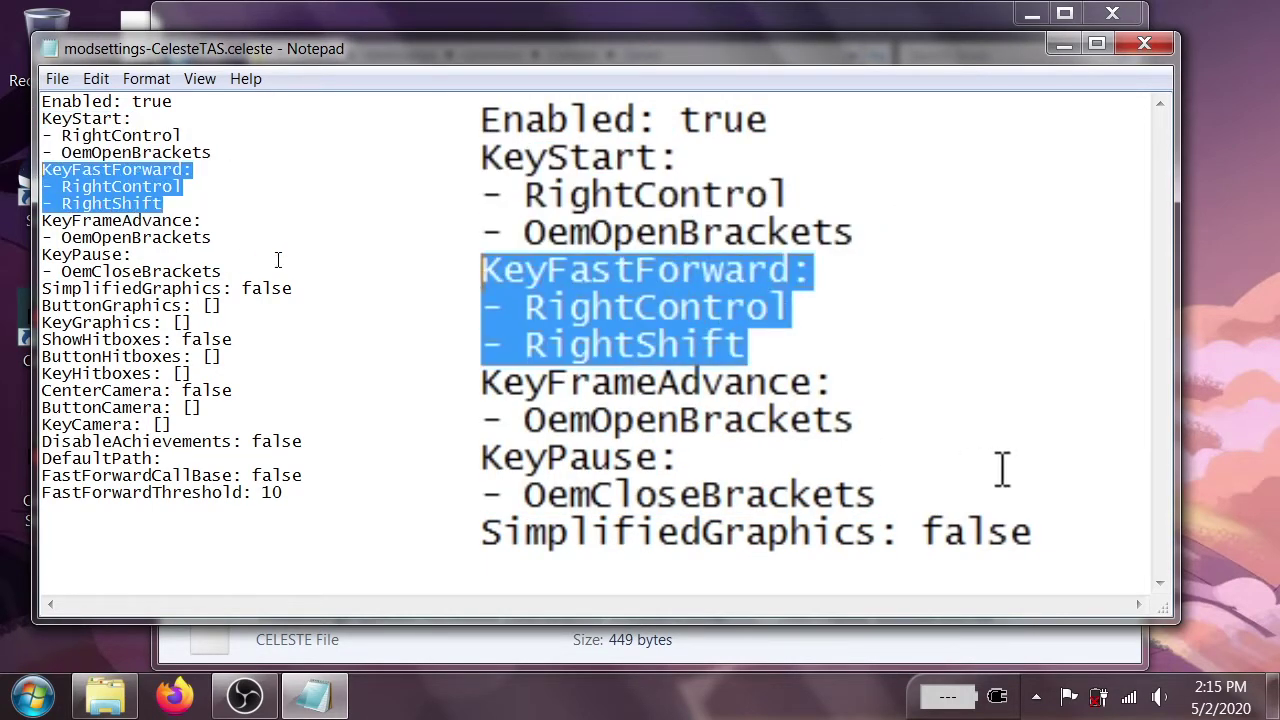
drag(214, 237, 42, 221)
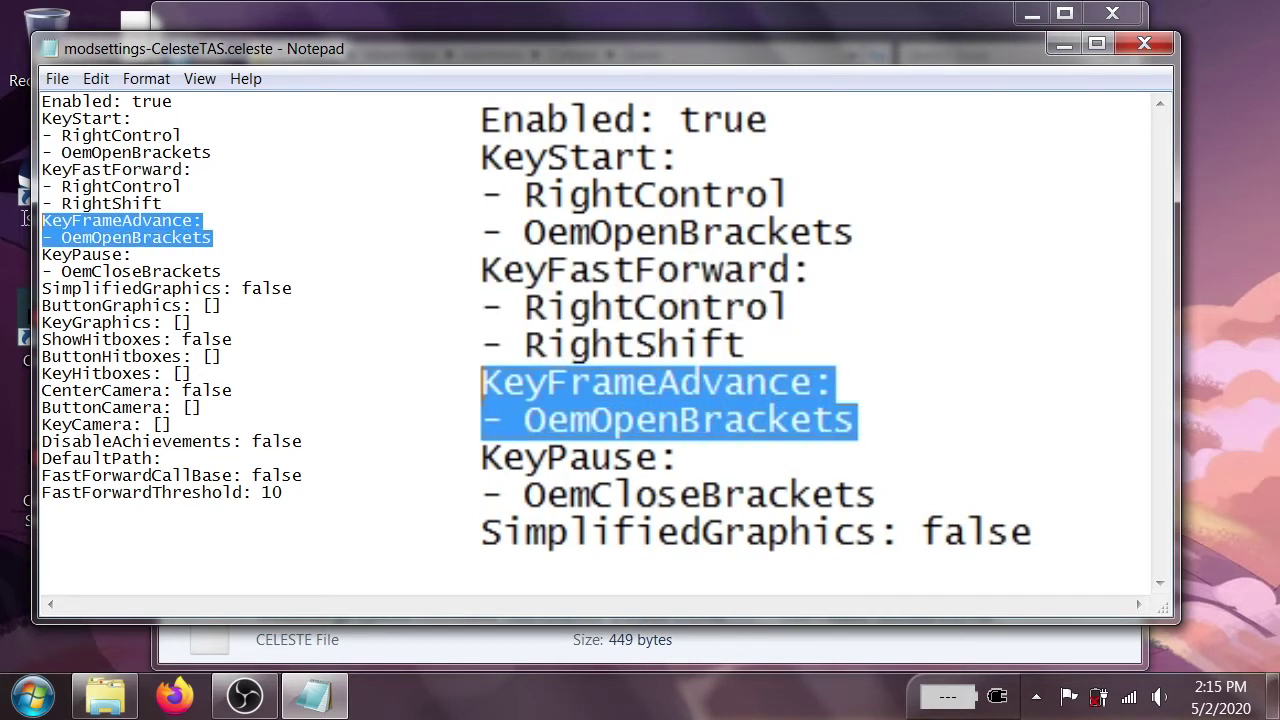
drag(221, 271, 18, 258)
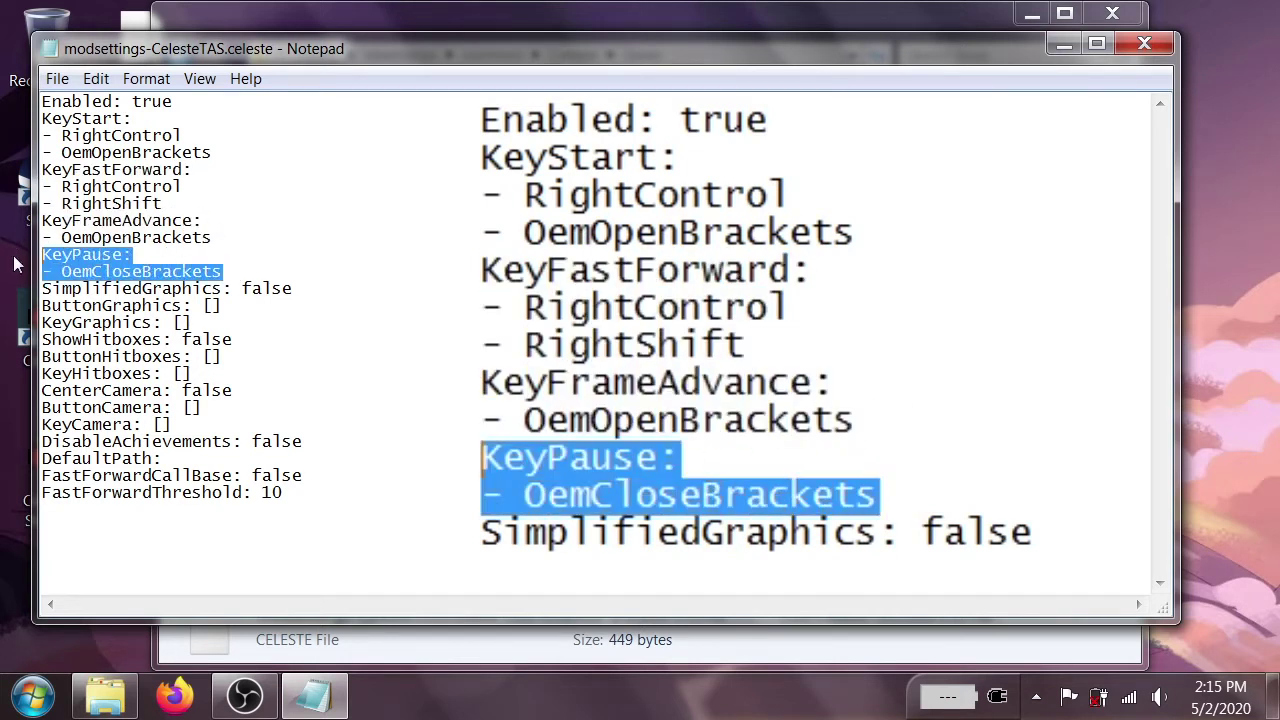
click(254, 253)
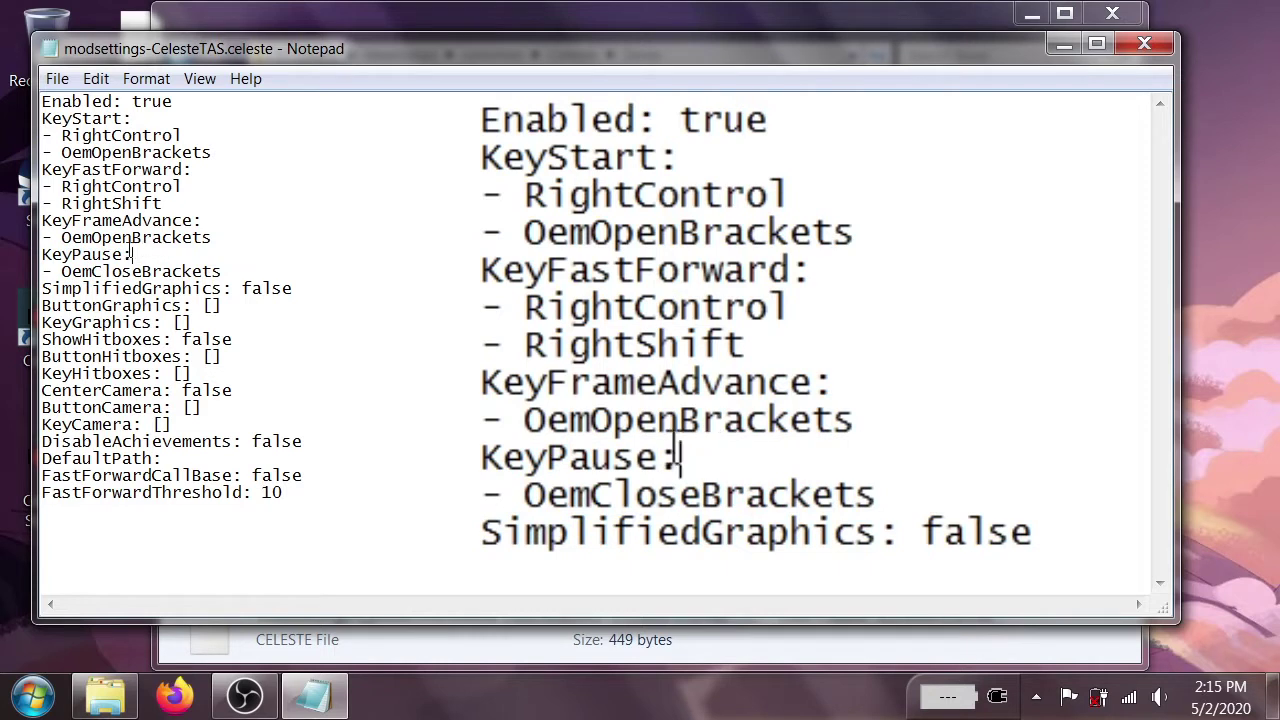
key(Left)
key(shift+Left)
key(shift+Left)
key(shift+Left)
key(shift+Left)
key(shift+Left)
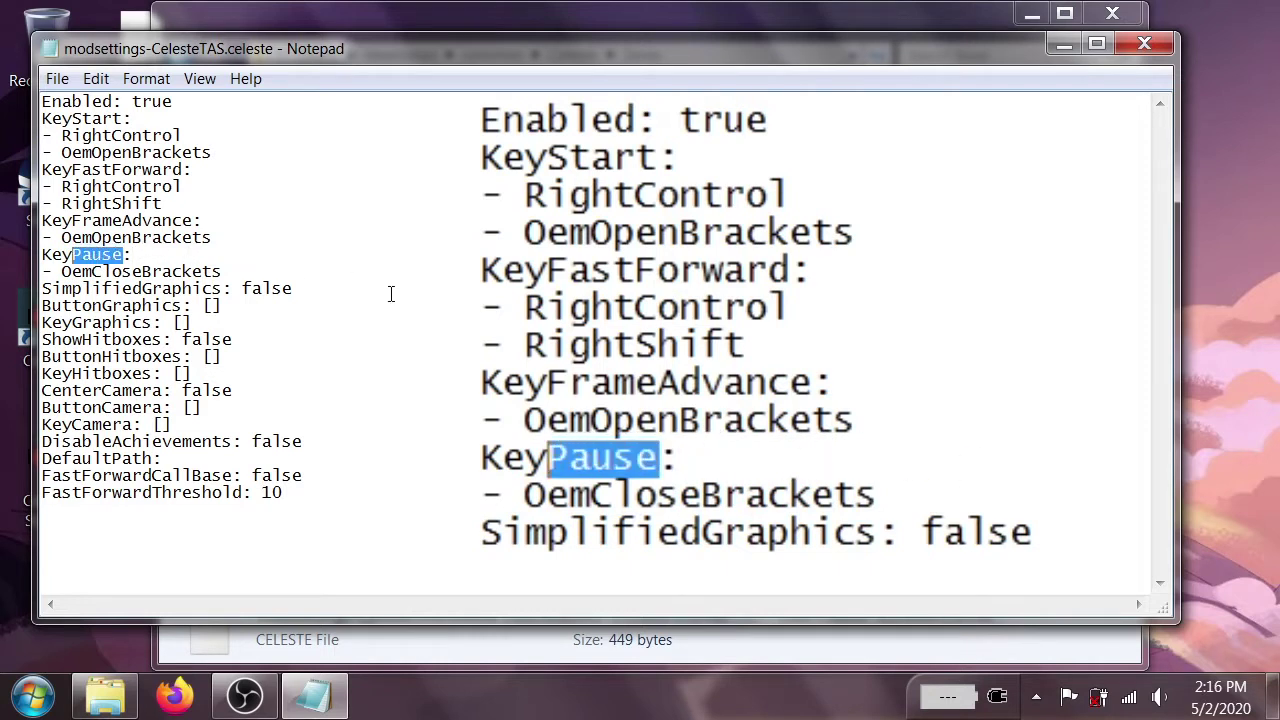
click(252, 256)
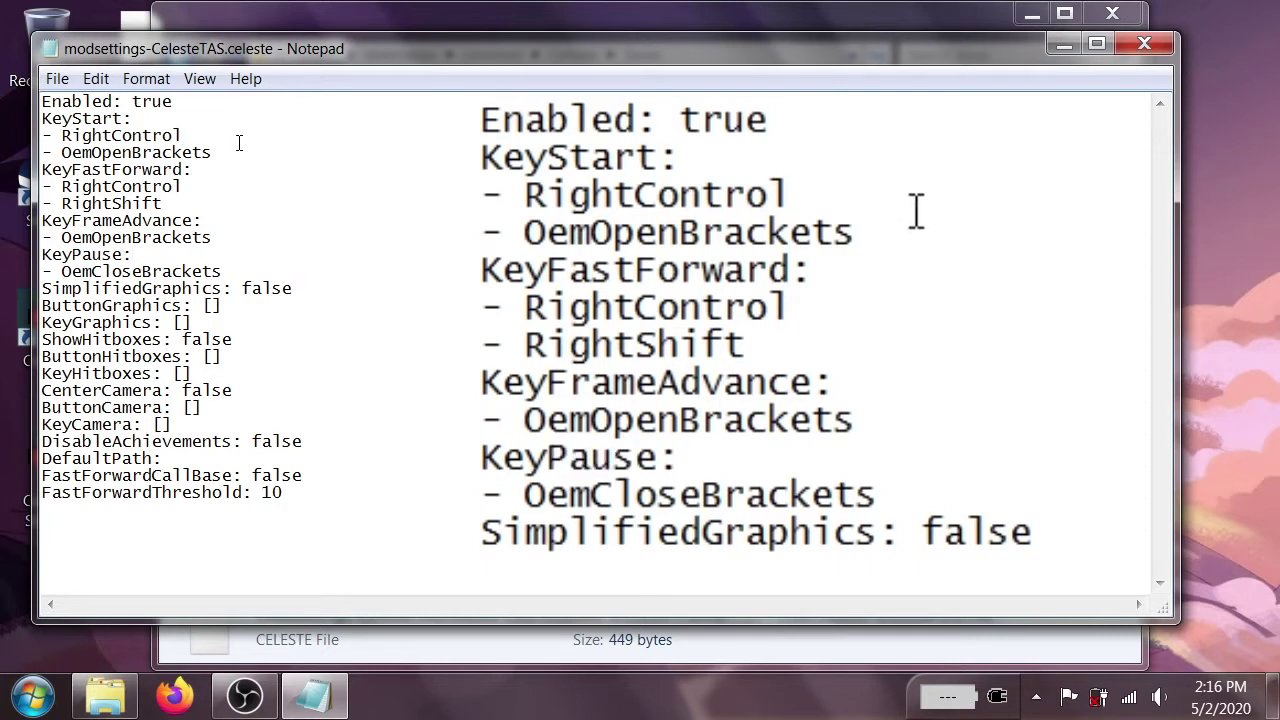
Try removing OemOpenBrackets from KeyStart and RightControl from KeyFastForward, undoing each deletion.
click(247, 152)
key(shift+Home)
key(BackSpace)
key(BackSpace)
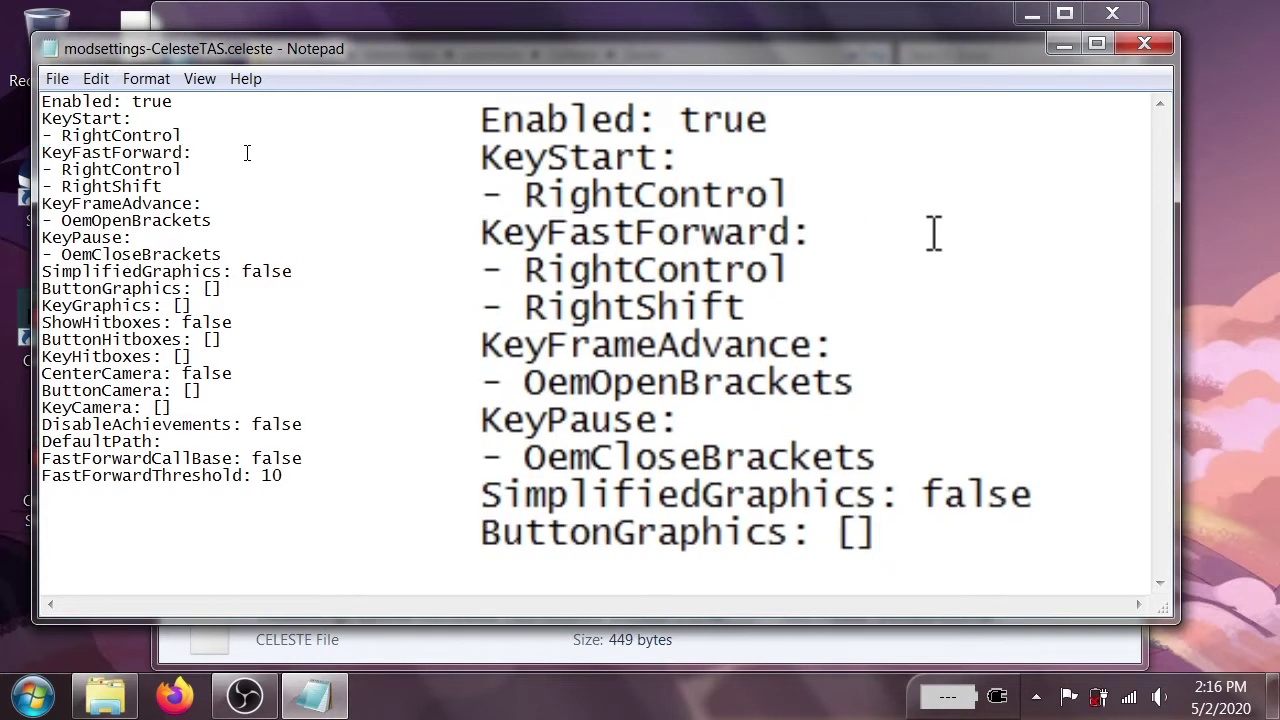
key(ctrl+z)
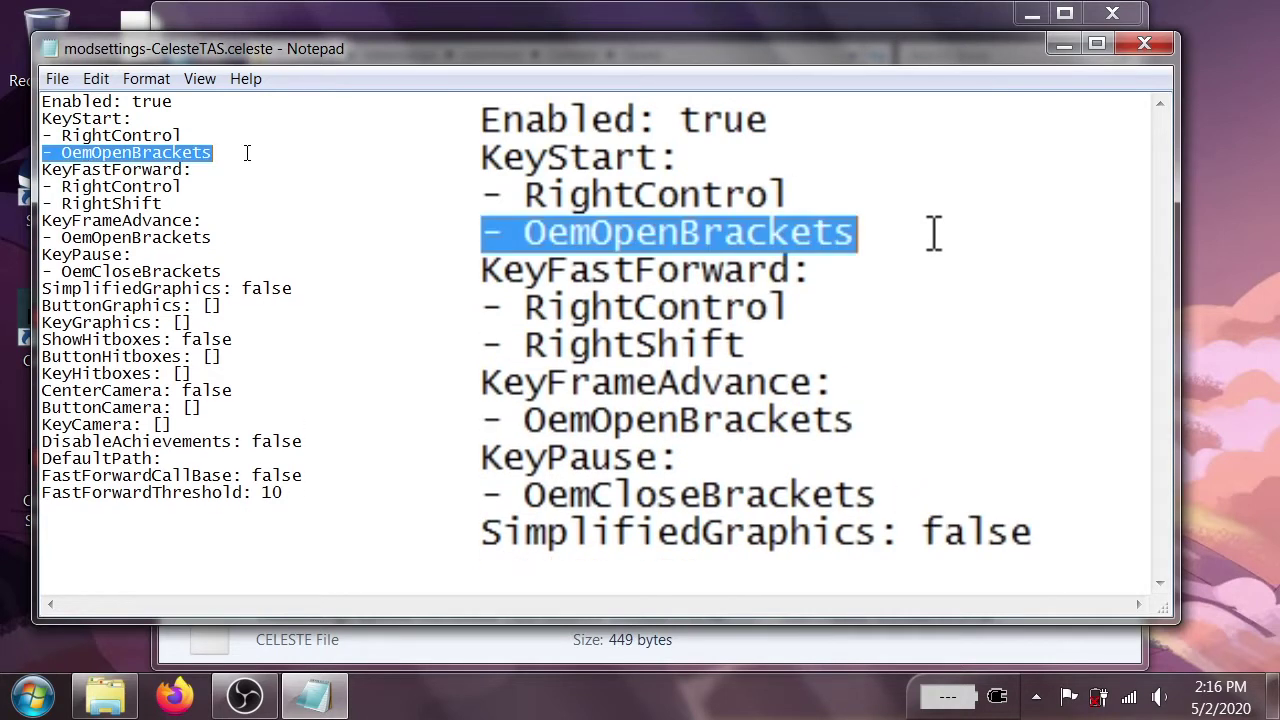
click(203, 171)
drag(203, 171, 205, 182)
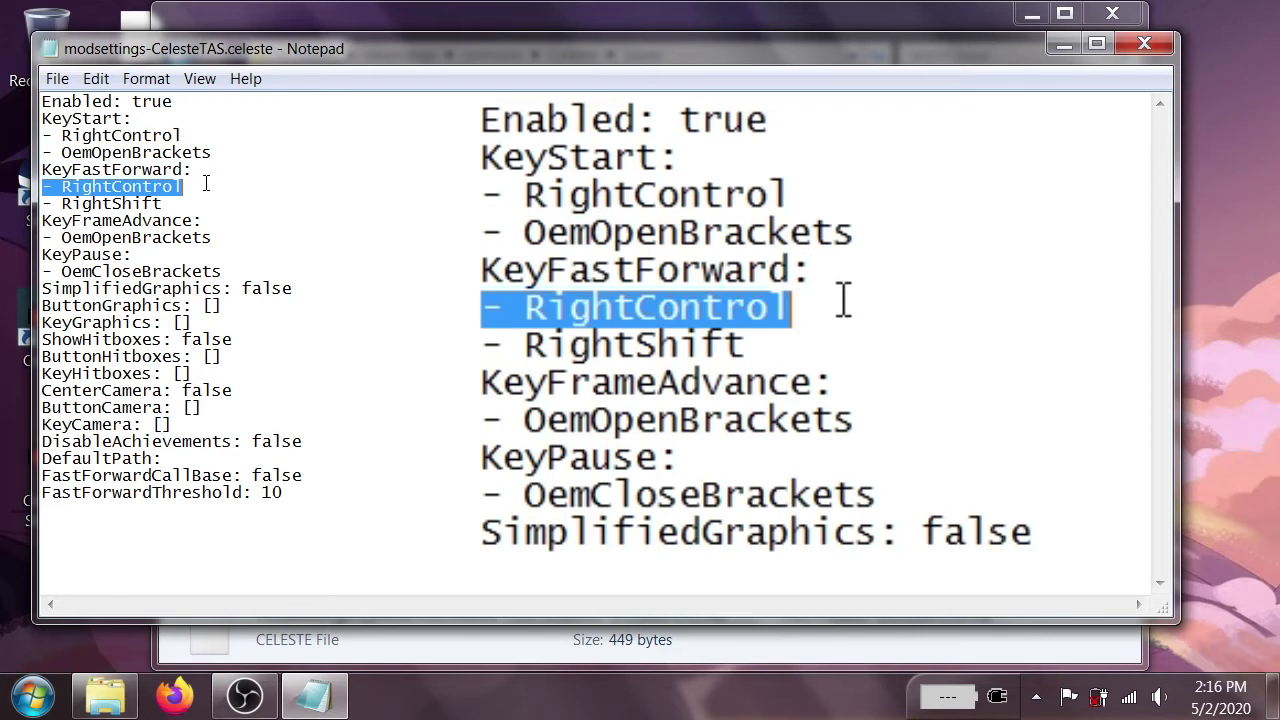
key(BackSpace)
key(ctrl+z)
click(343, 258)
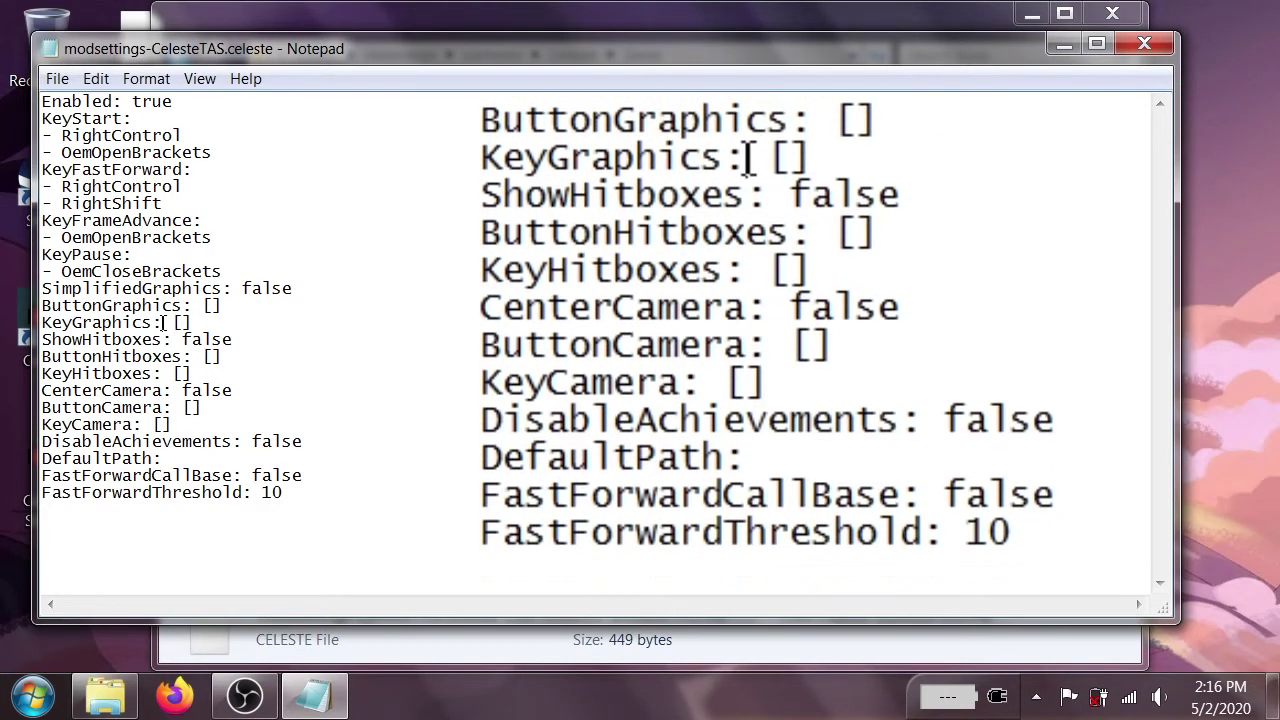
Replace the empty brackets of KeyGraphics with a list entry "- G" on a new line.
drag(164, 322, 225, 328)
key(BackSpace)
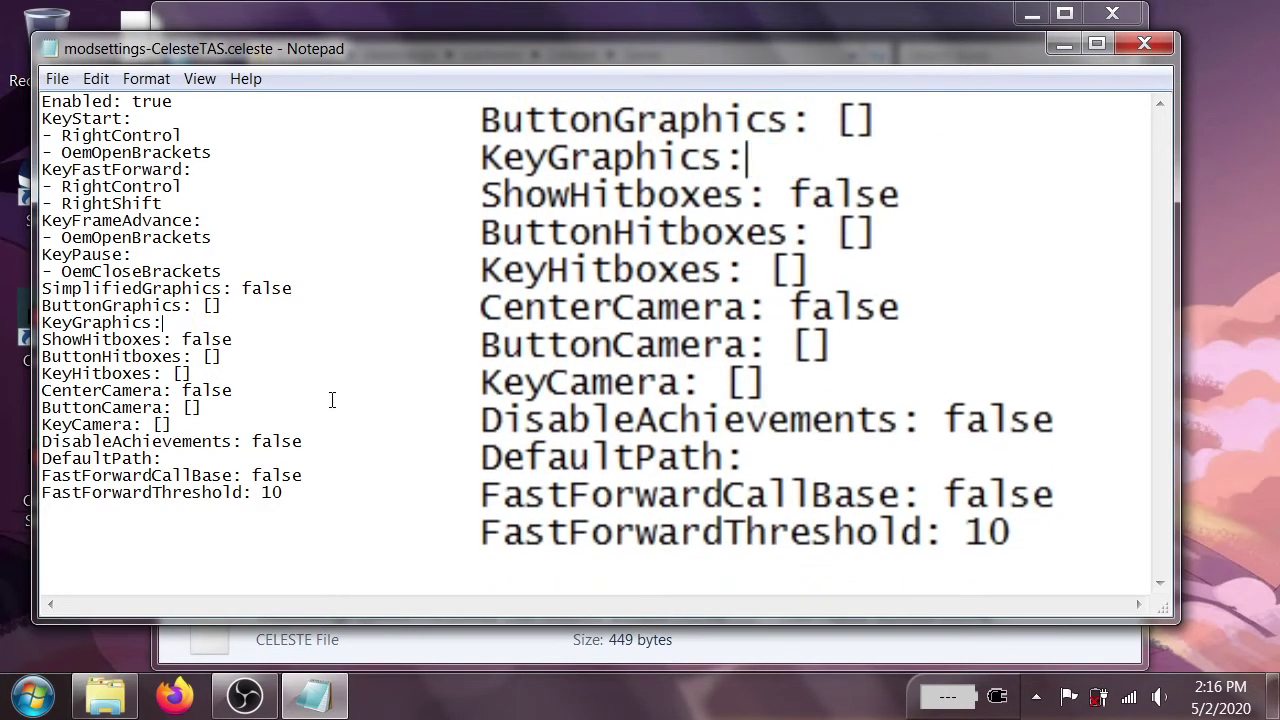
key(Return)
text(- G)
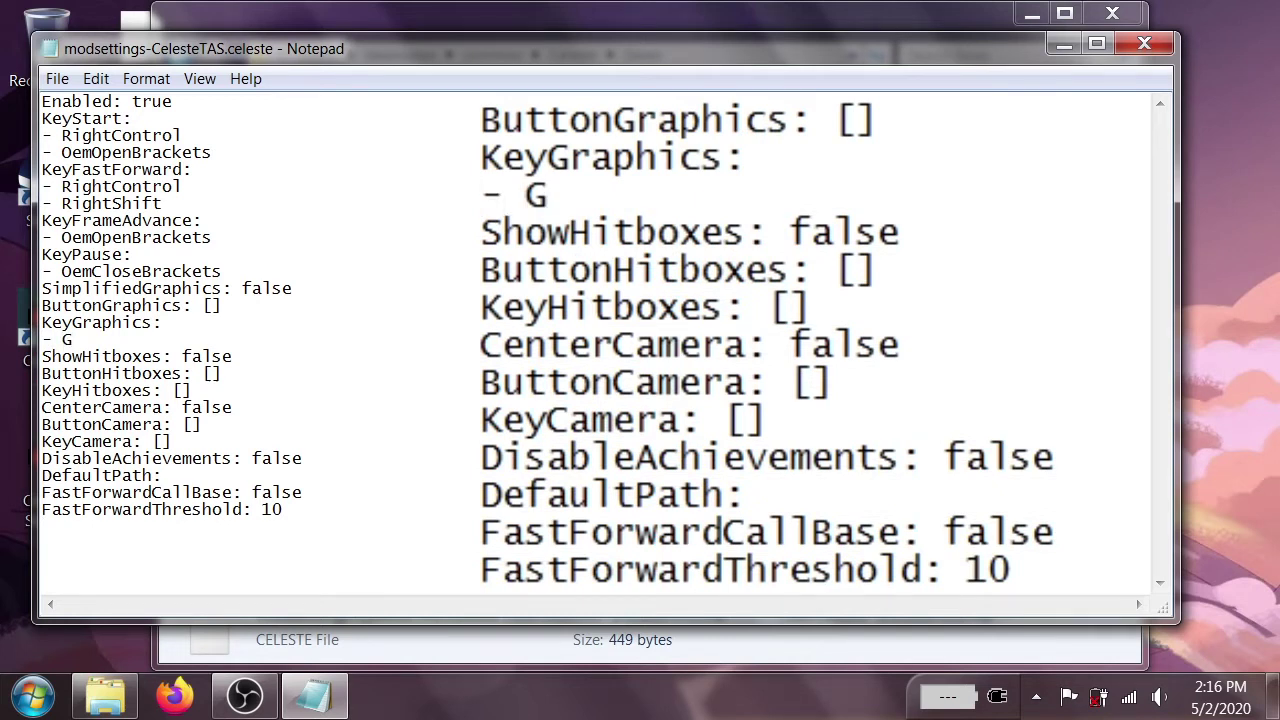
Replace the empty brackets of KeyHitboxes with a list entry "- H" on a new line.
drag(160, 391, 217, 391)
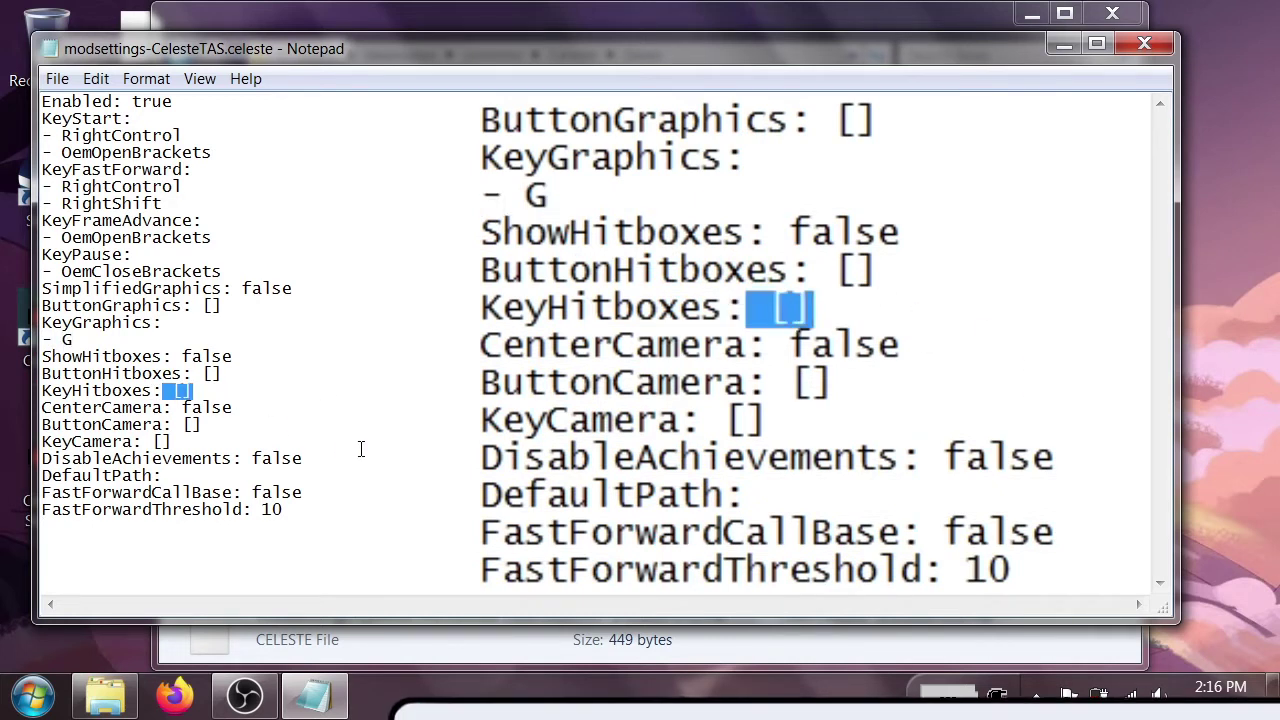
key(BackSpace)
key(Return)
text(- H)
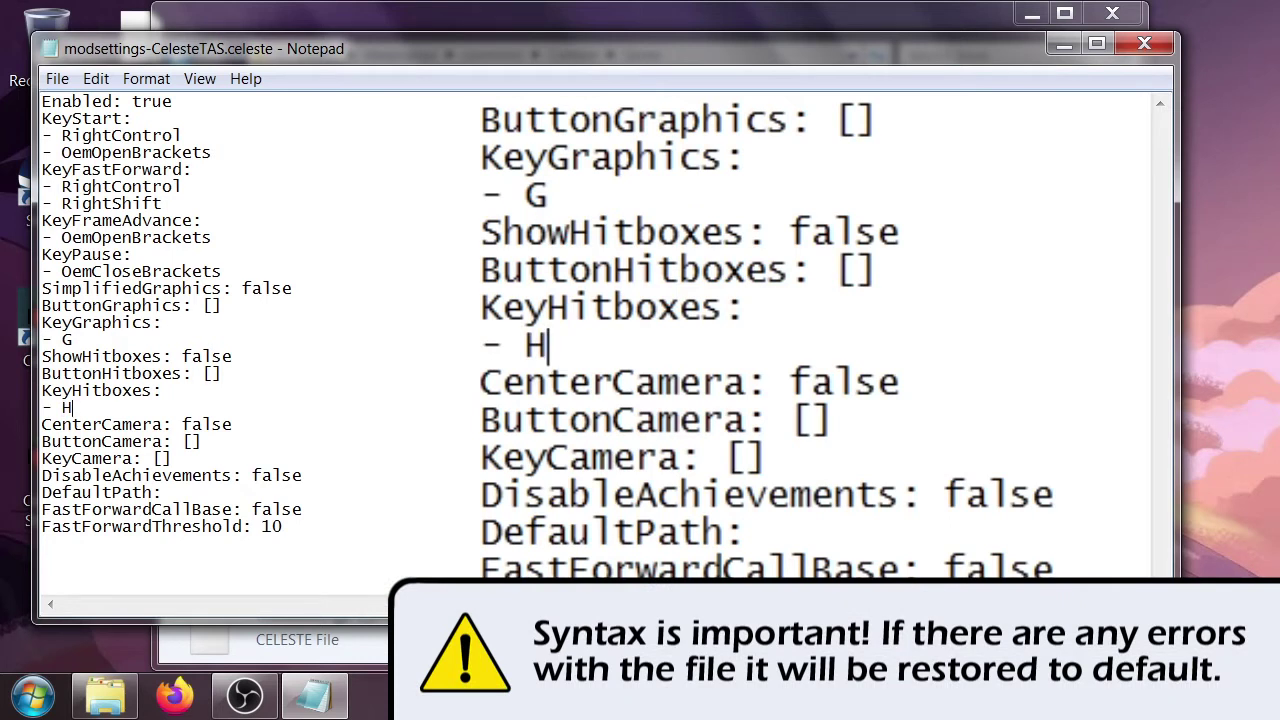
Replace the empty brackets of KeyCamera with a list entry "- F" on a new line.
drag(144, 458, 186, 458)
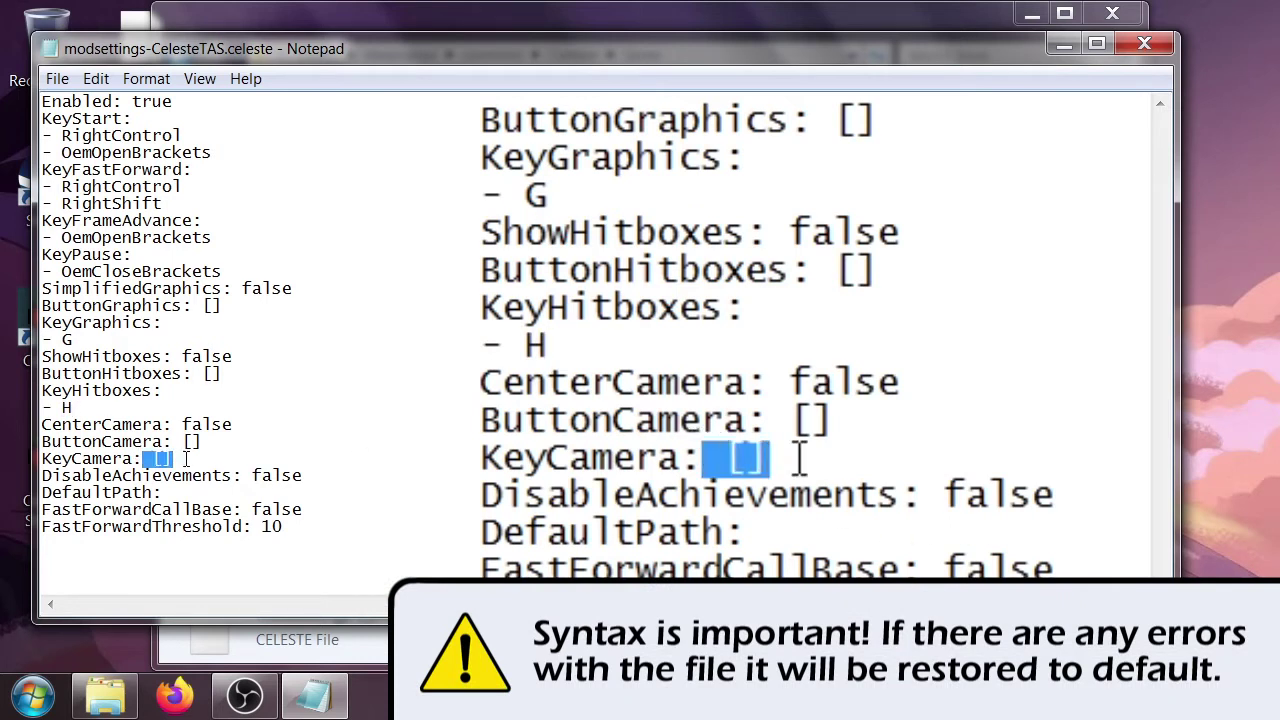
key(BackSpace)
key(Return)
text(- F)
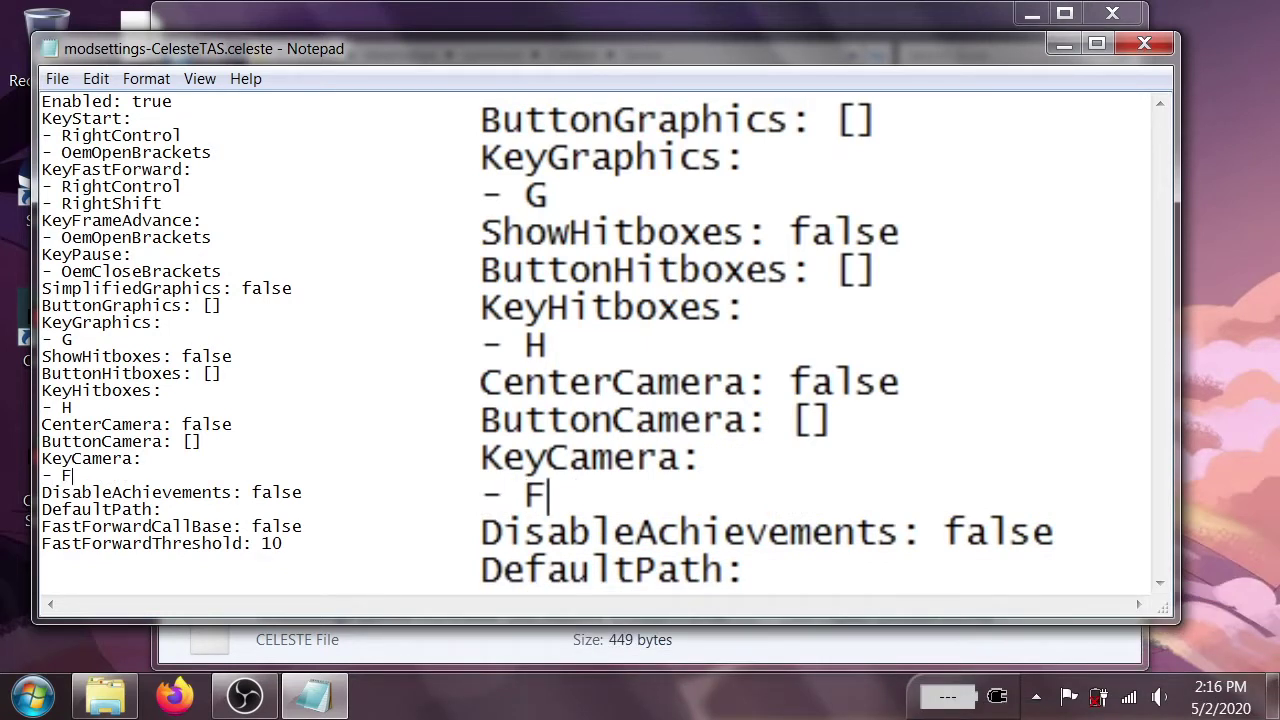
Set DisableAchievements to true and DefaultPath to LevelFiles.
drag(251, 492, 310, 492)
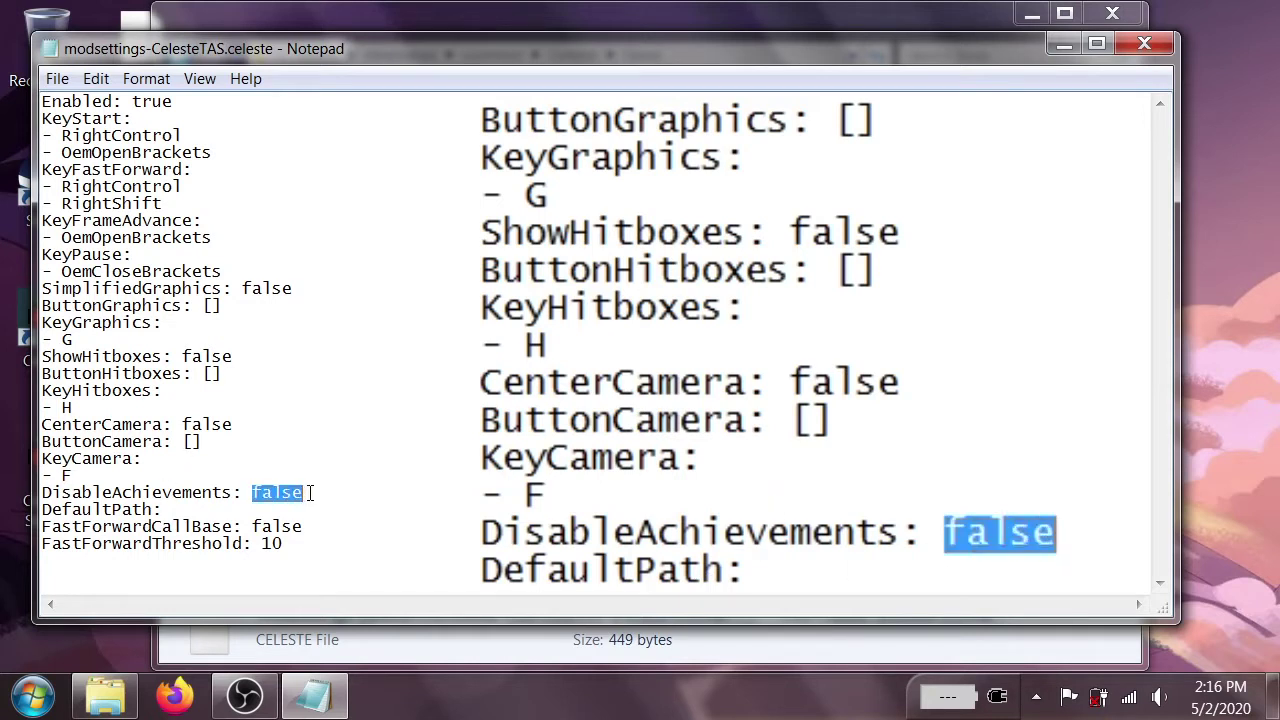
text(true)
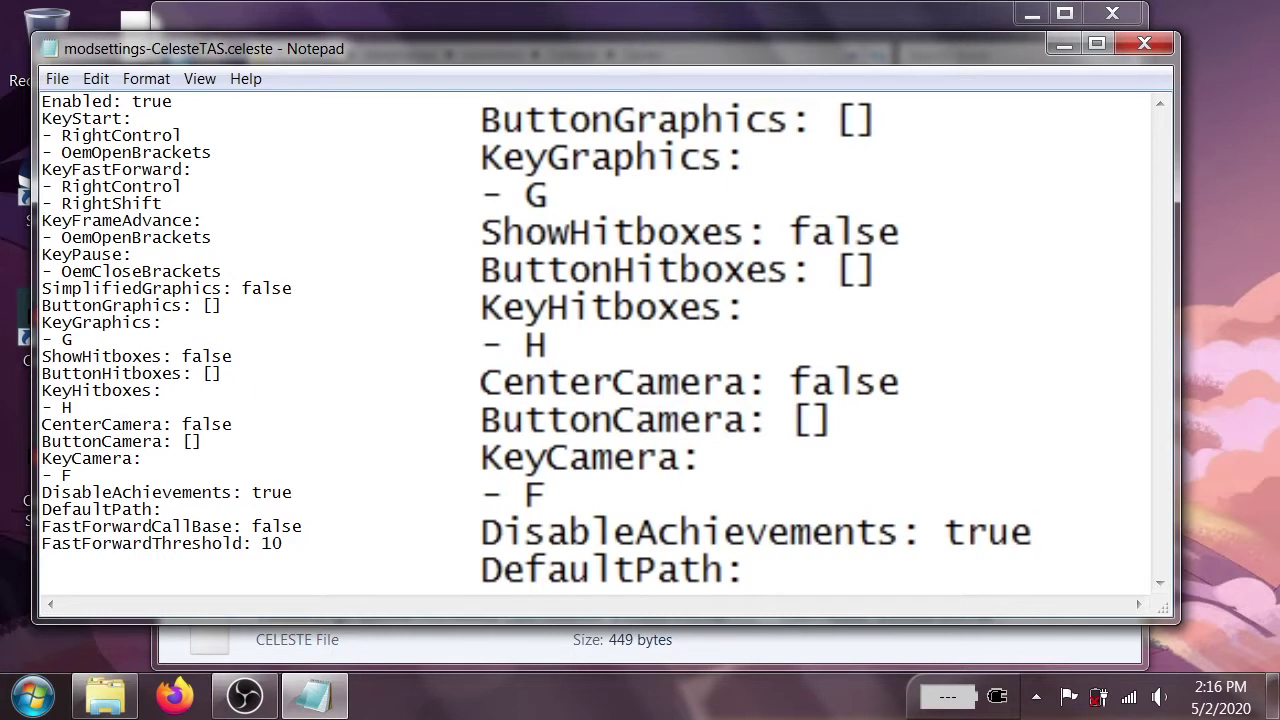
key(Down)
text(LevelFiles)
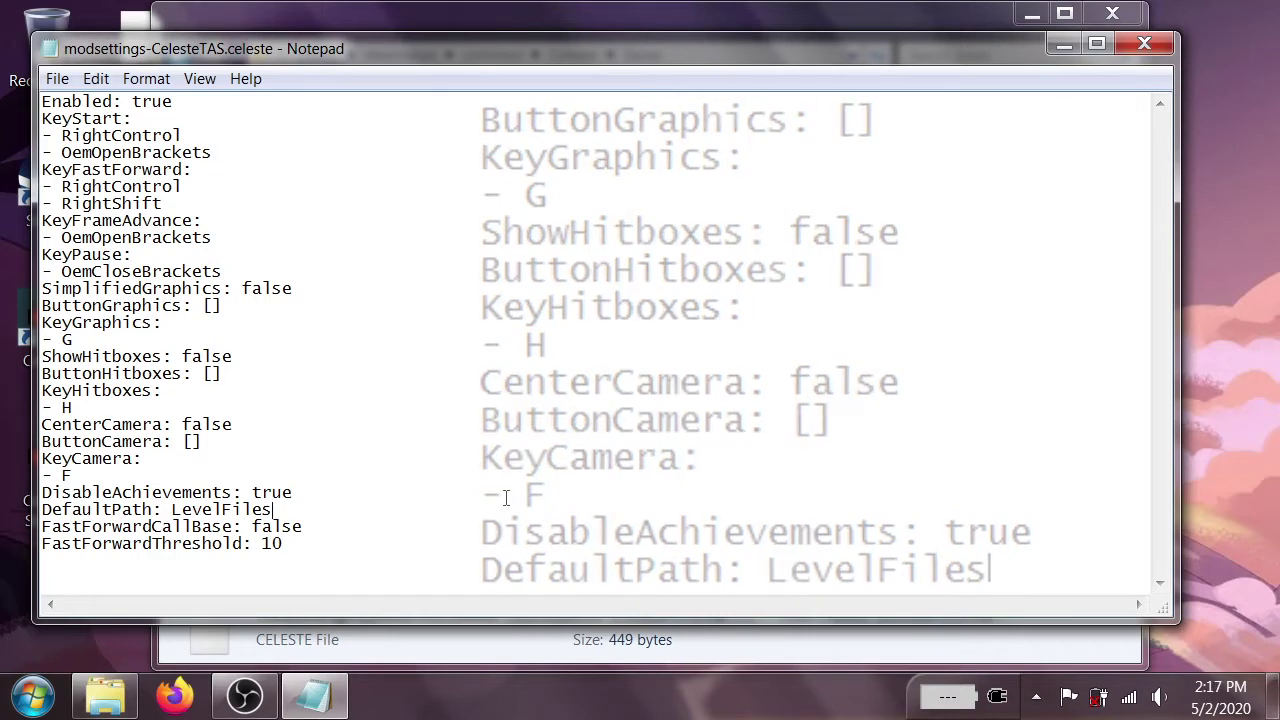
Save the edited modsettings-CelesteTAS.celeste file and close Notepad.
key(ctrl+s)
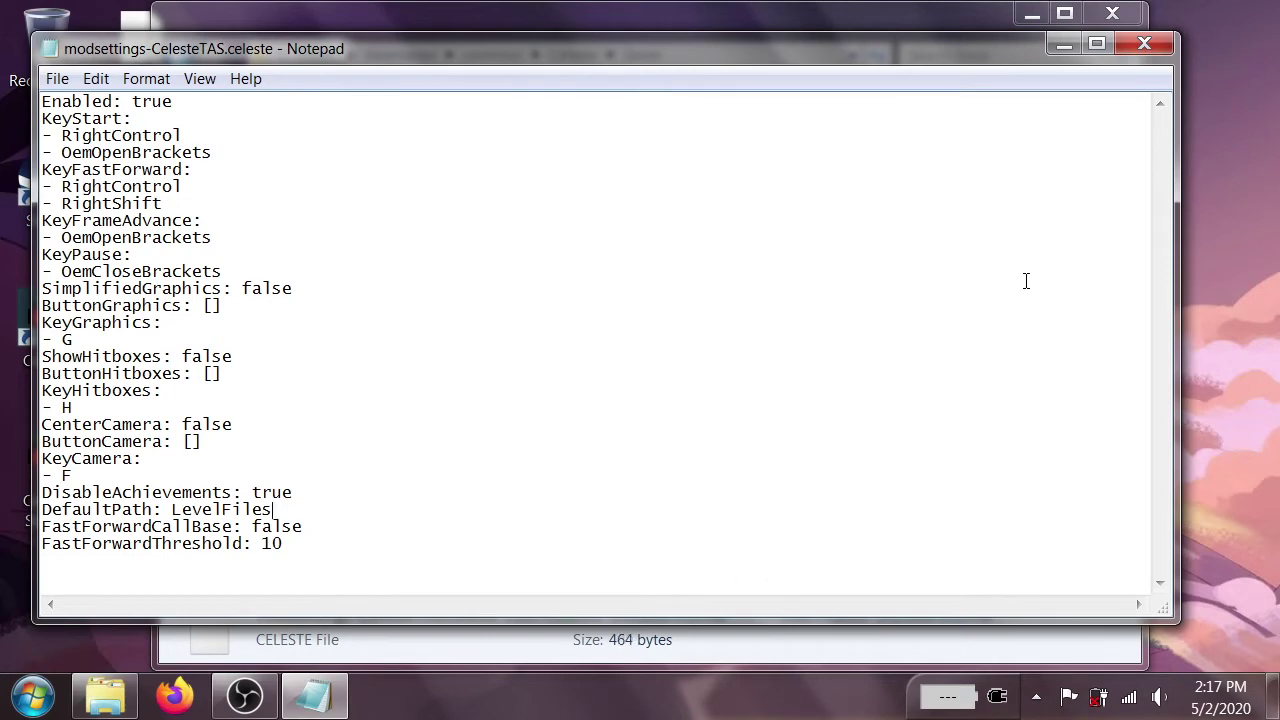
click(57, 78)
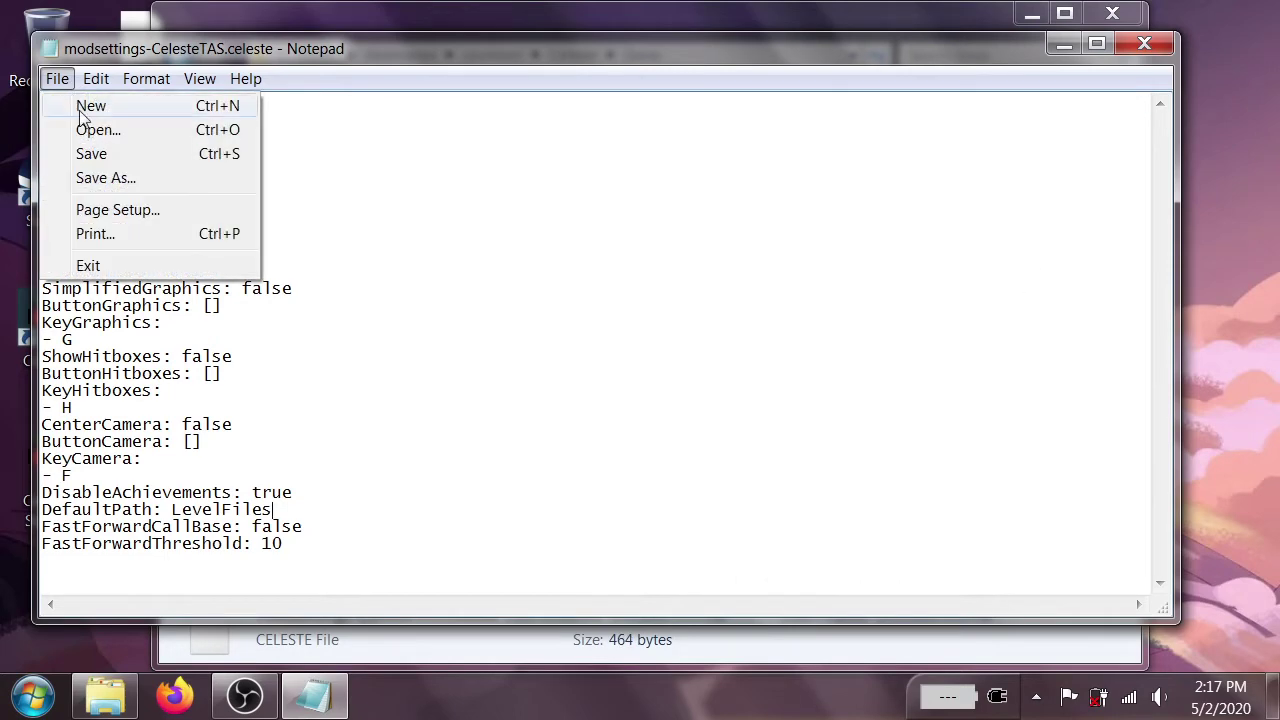
click(103, 157)
click(1145, 44)
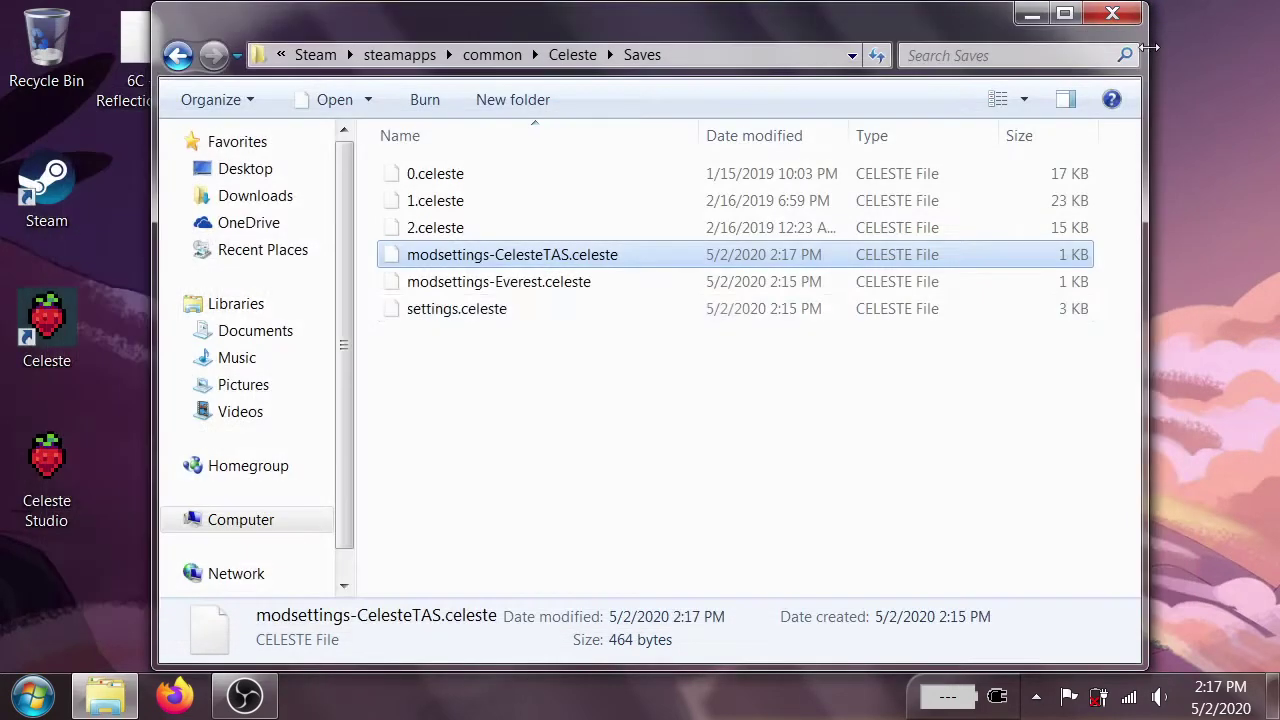
Create a folder named LevelFiles in the Celeste game directory and open it.
click(609, 56)
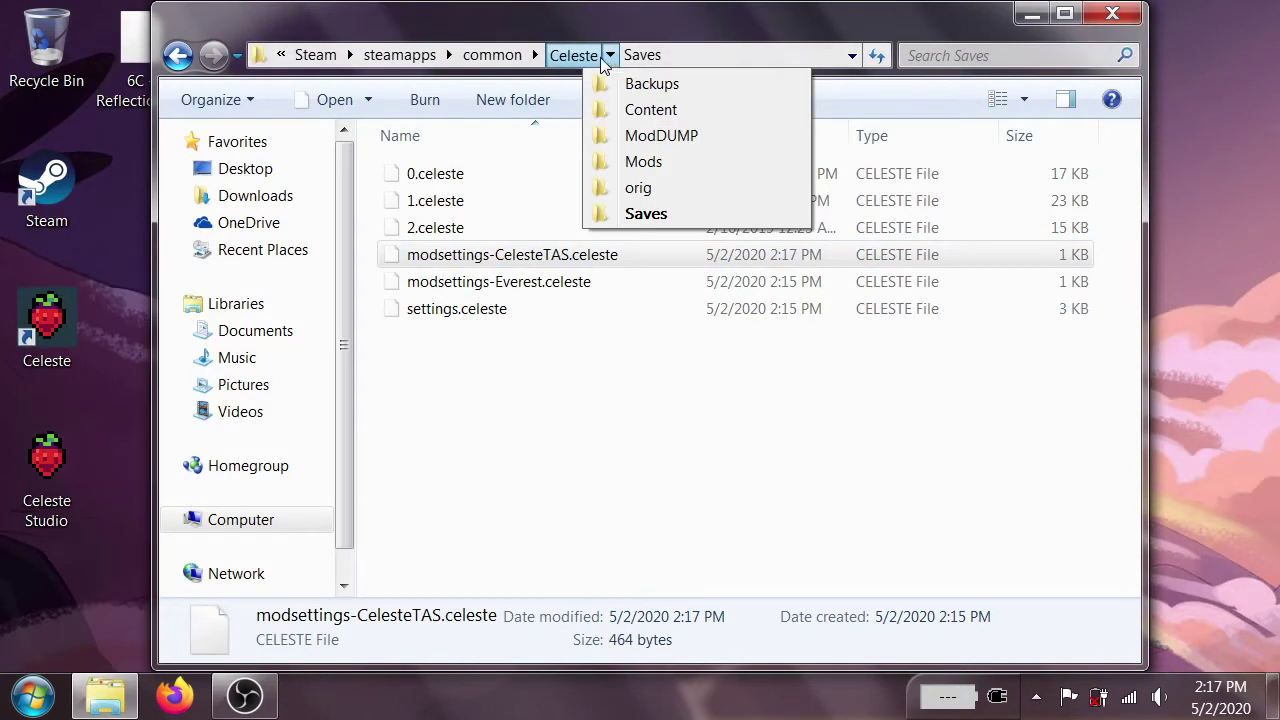
click(575, 55)
right_click(378, 232)
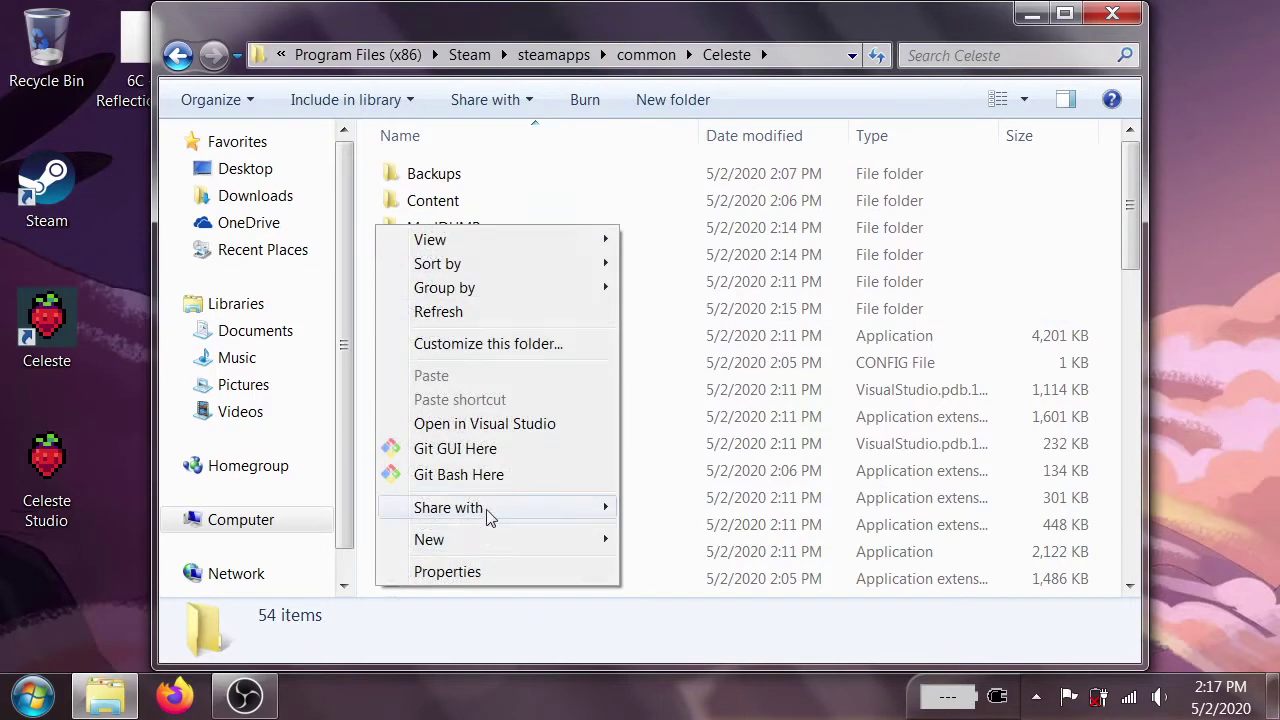
mouse_move(583, 545)
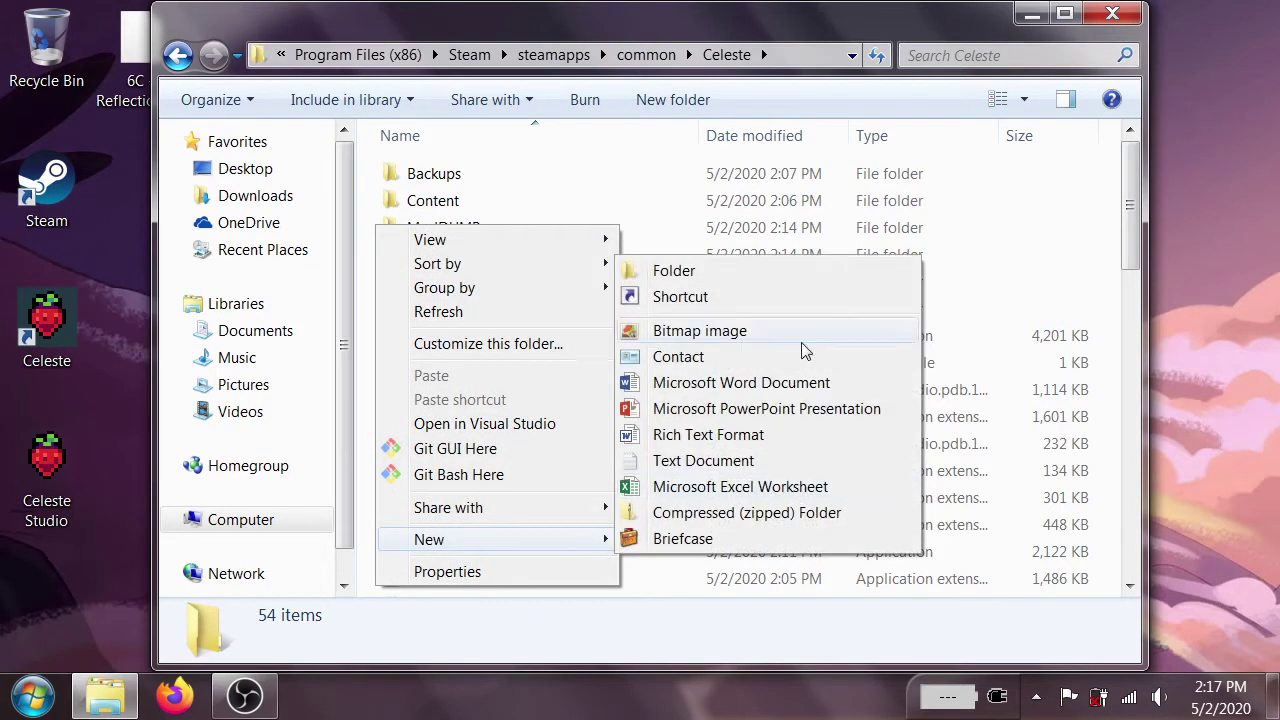
click(714, 271)
text(LevelFiles)
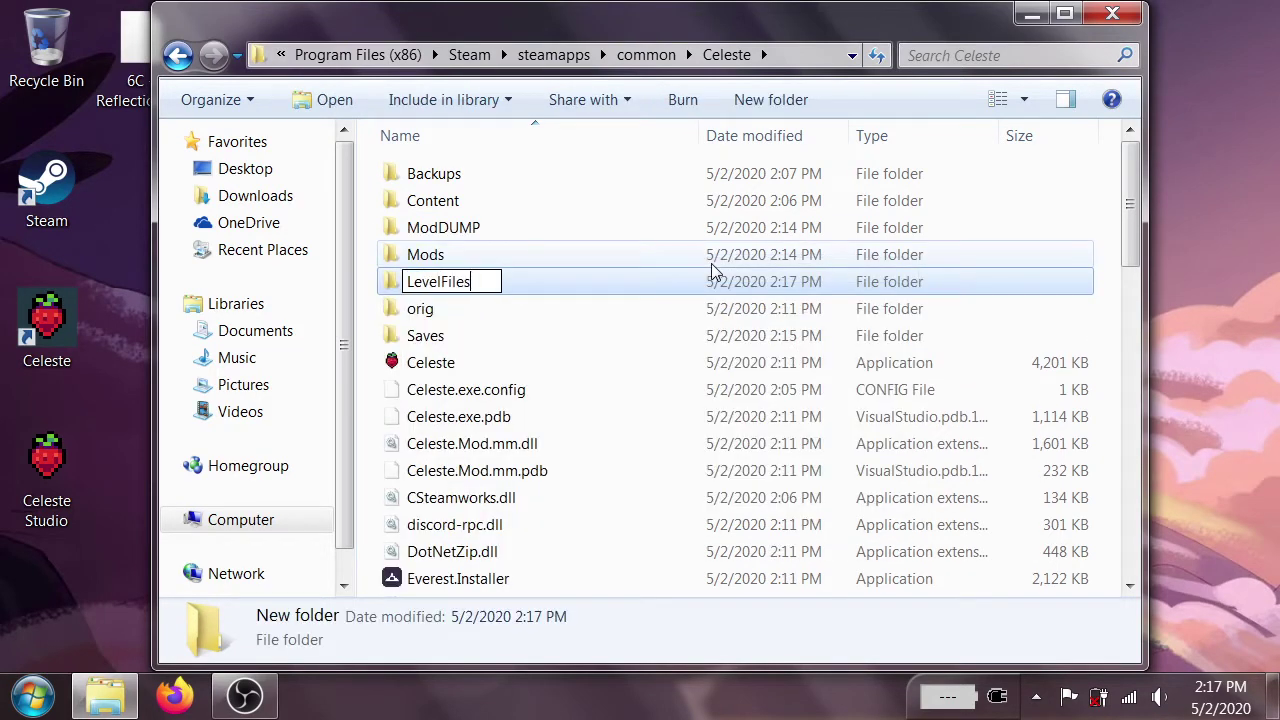
key(Return)
key(Return)
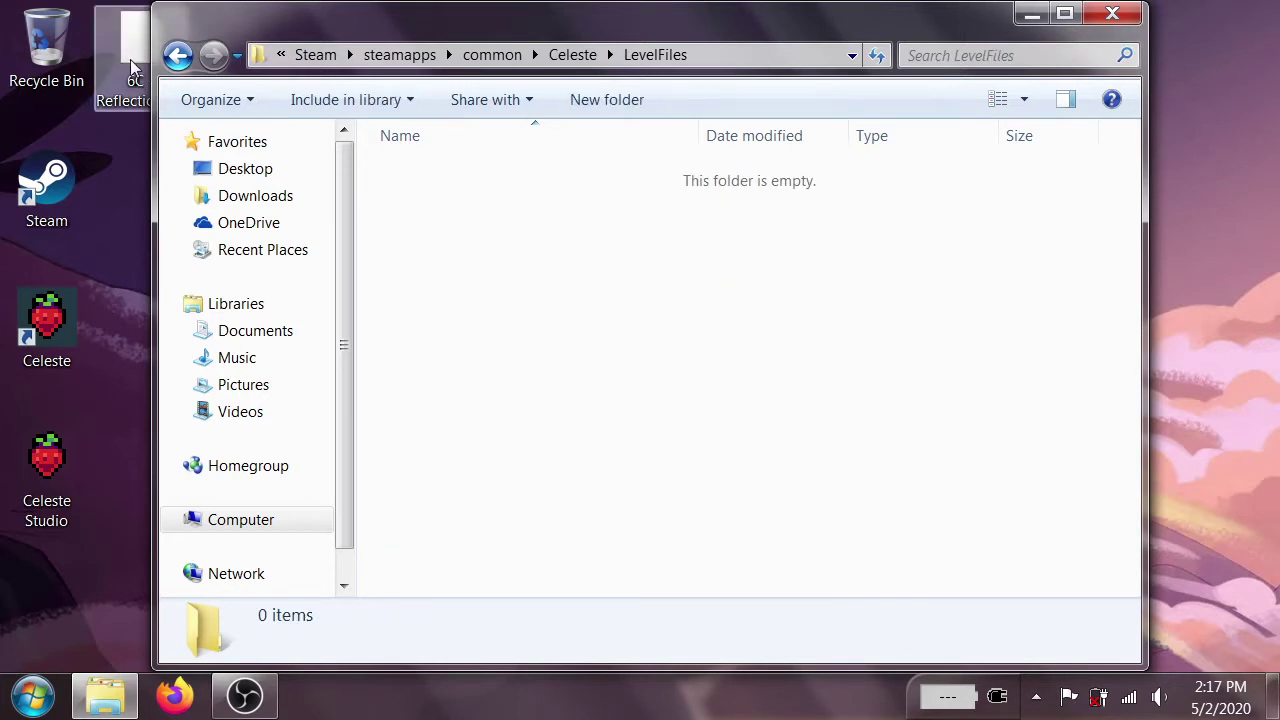
Move the 6C - Reflection.tas file from the desktop into the LevelFiles folder.
key(ctrl+v)
click(648, 440)
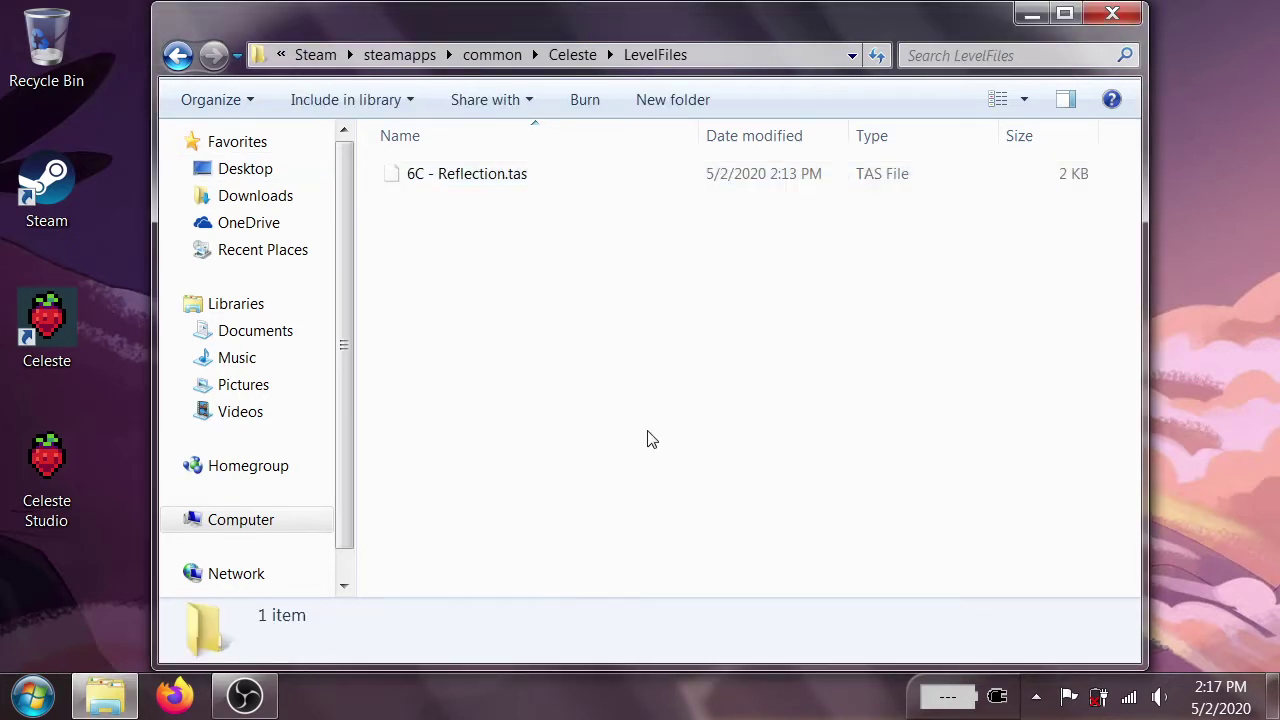
Open modsettings-CelesteTAS.celeste from the Saves folder in Notepad without making it the default program, and review the key bindings.
click(608, 54)
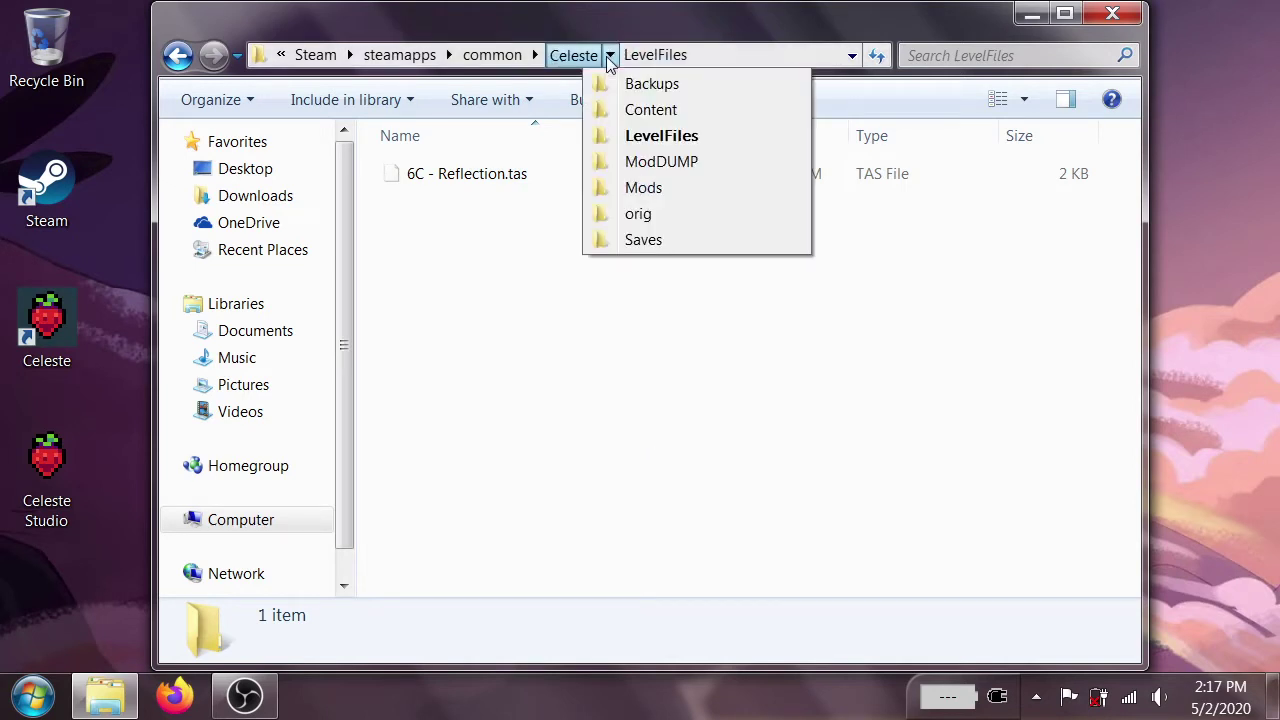
click(638, 242)
double_click(472, 257)
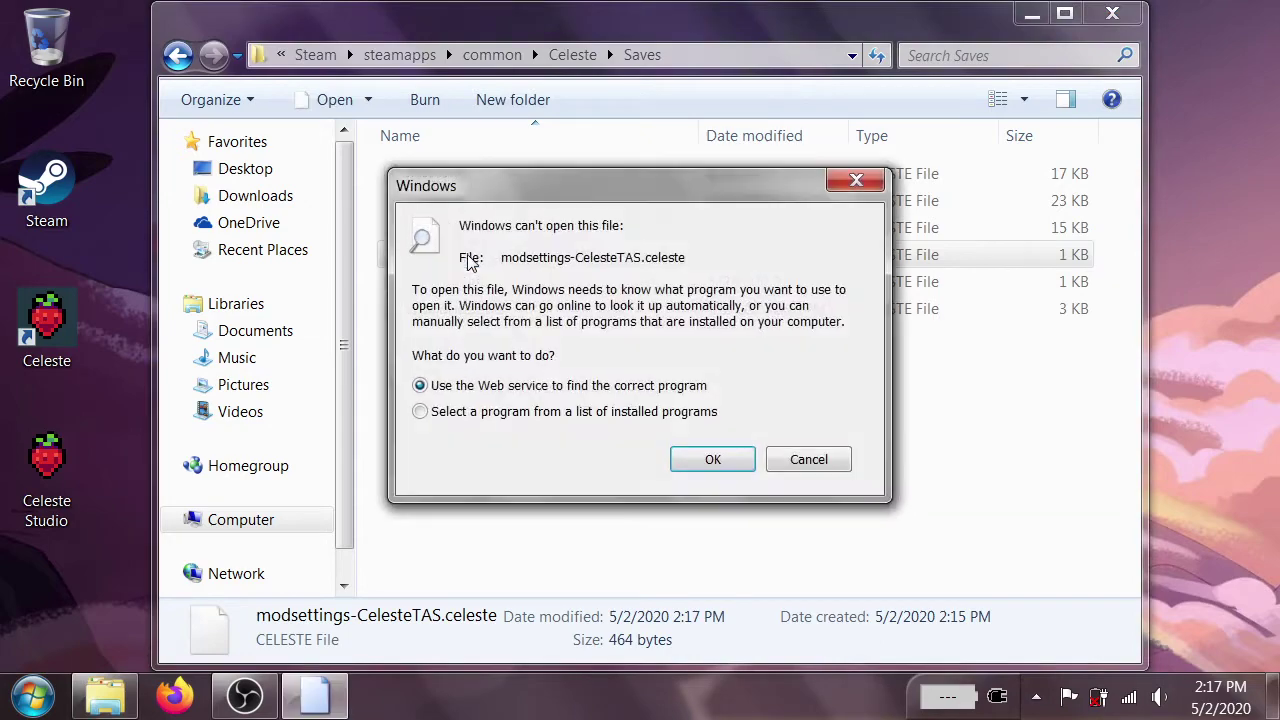
click(607, 416)
click(712, 459)
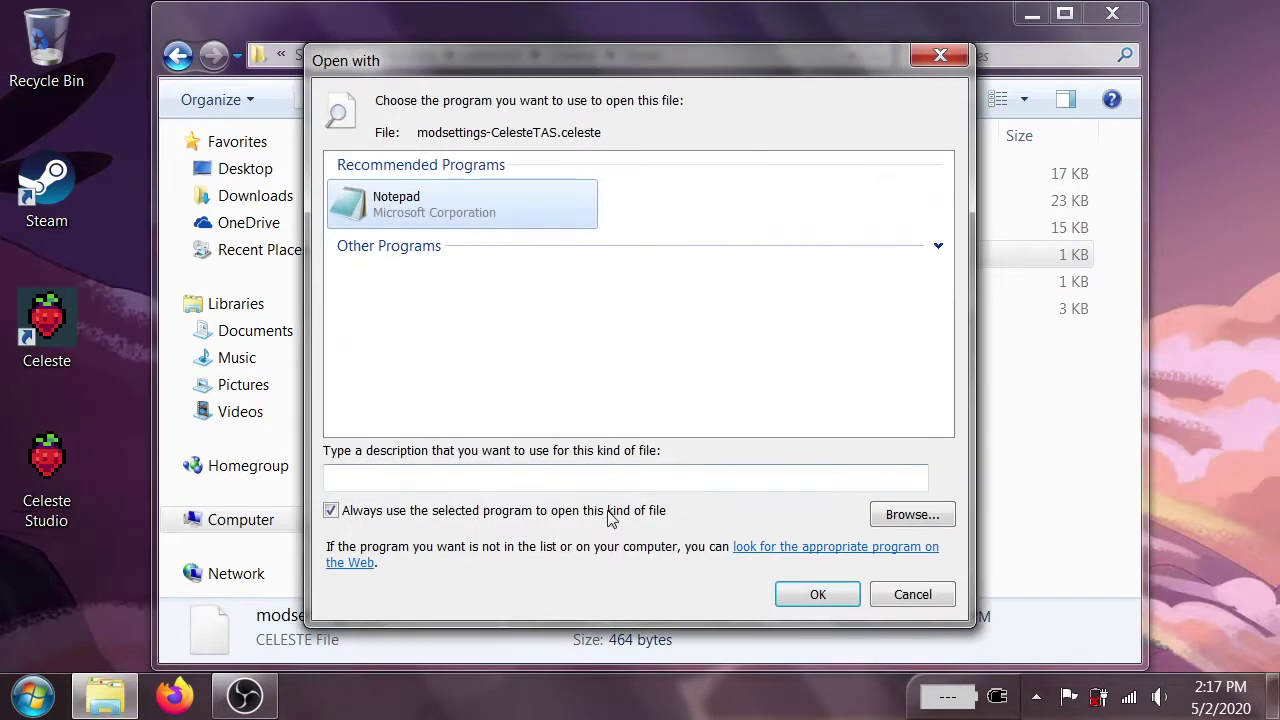
click(608, 511)
click(812, 594)
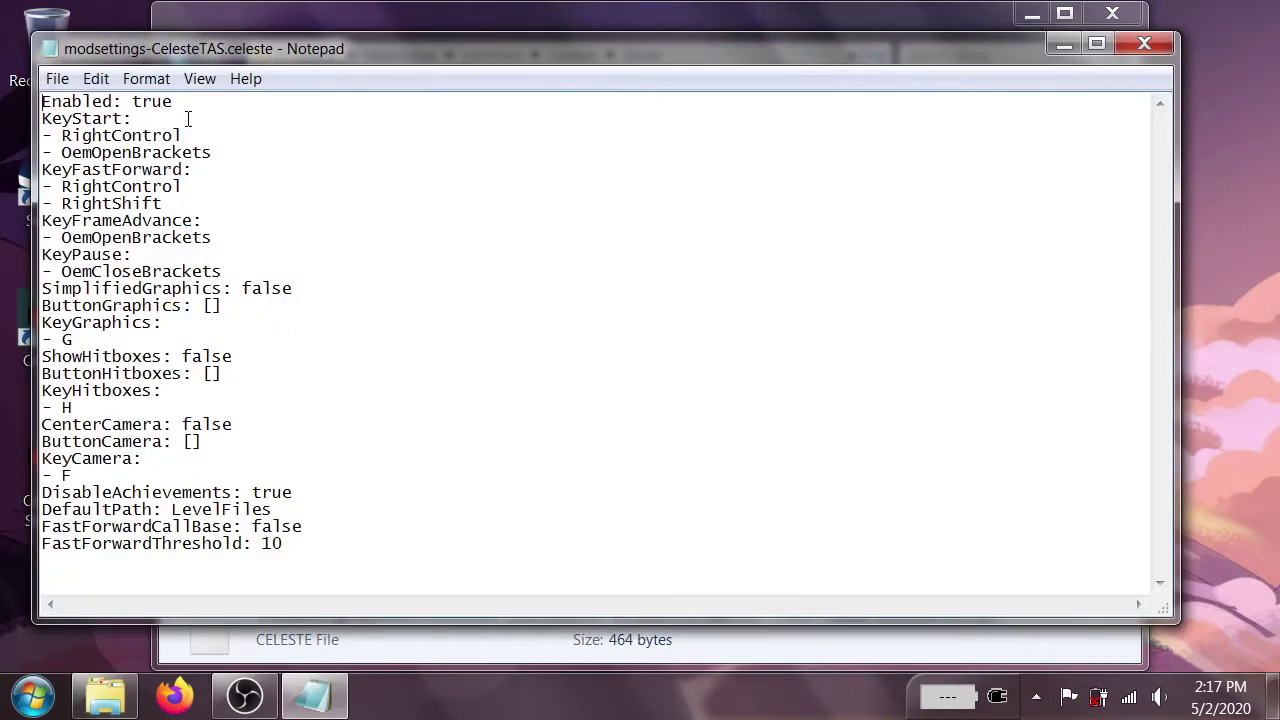
drag(188, 119, 241, 276)
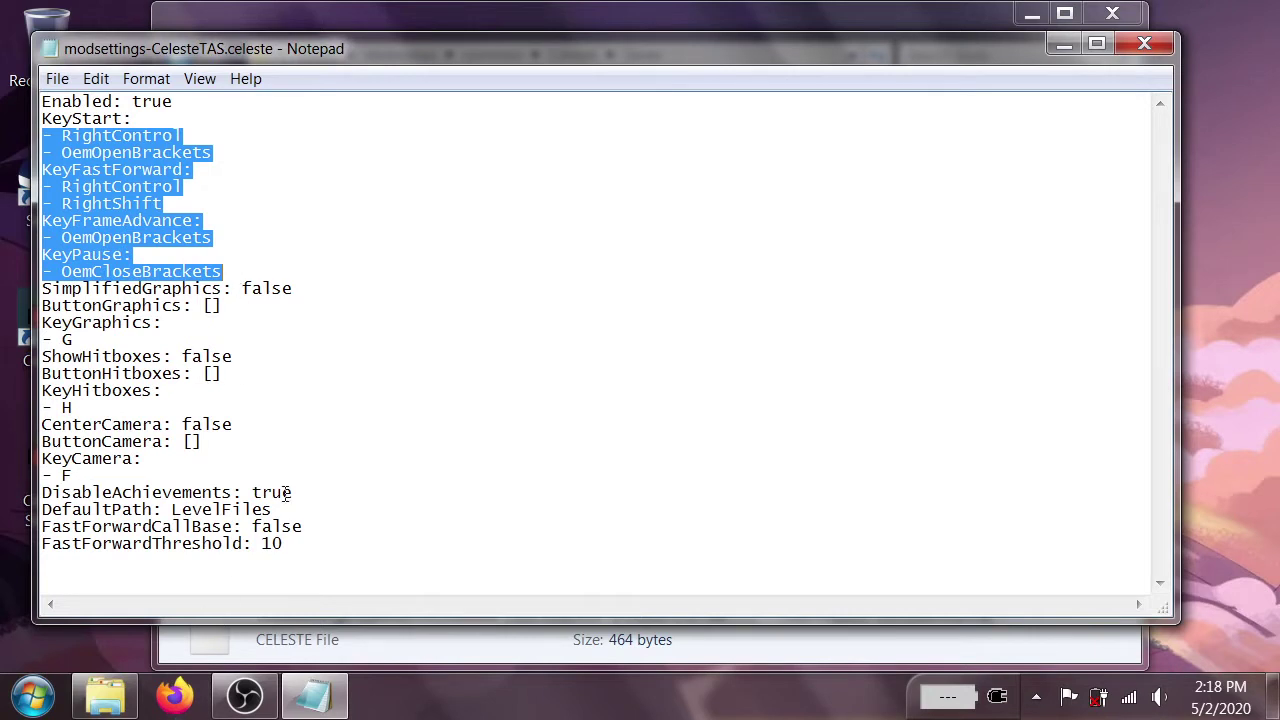
click(247, 238)
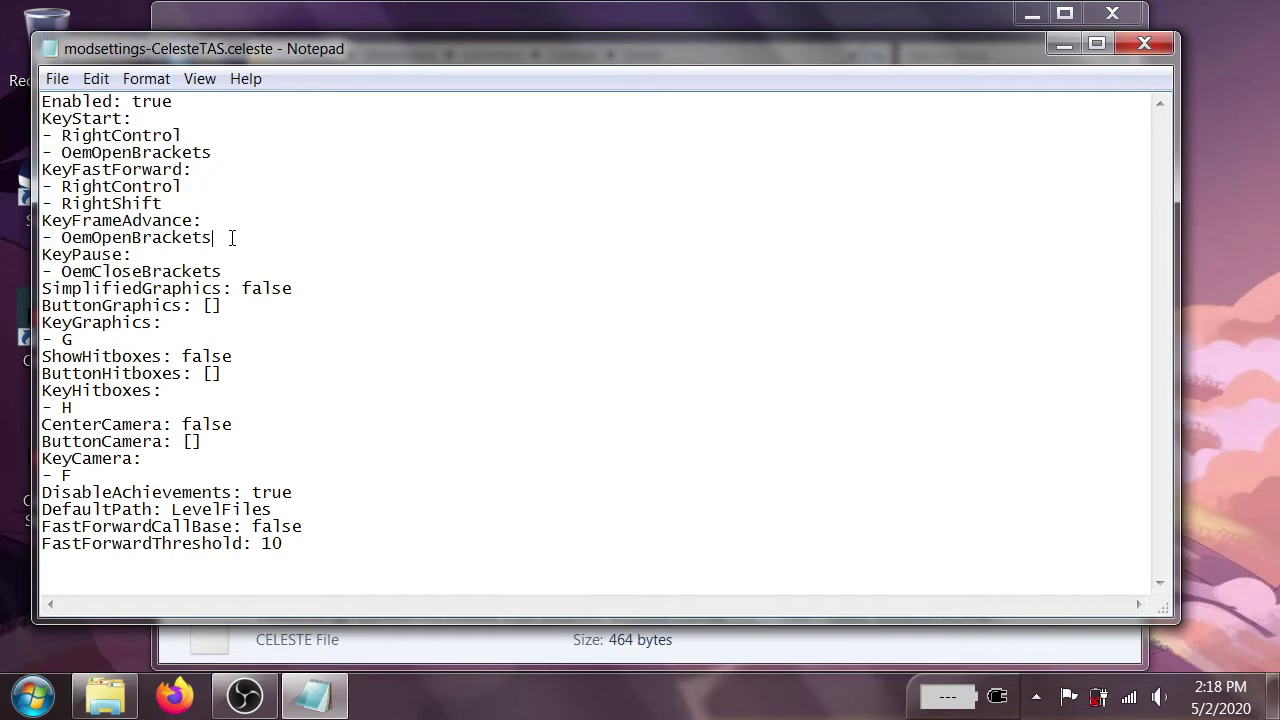
Switch to Firefox, open the bookmarked Key Enum page and look through its Fields list for valid key names.
click(174, 696)
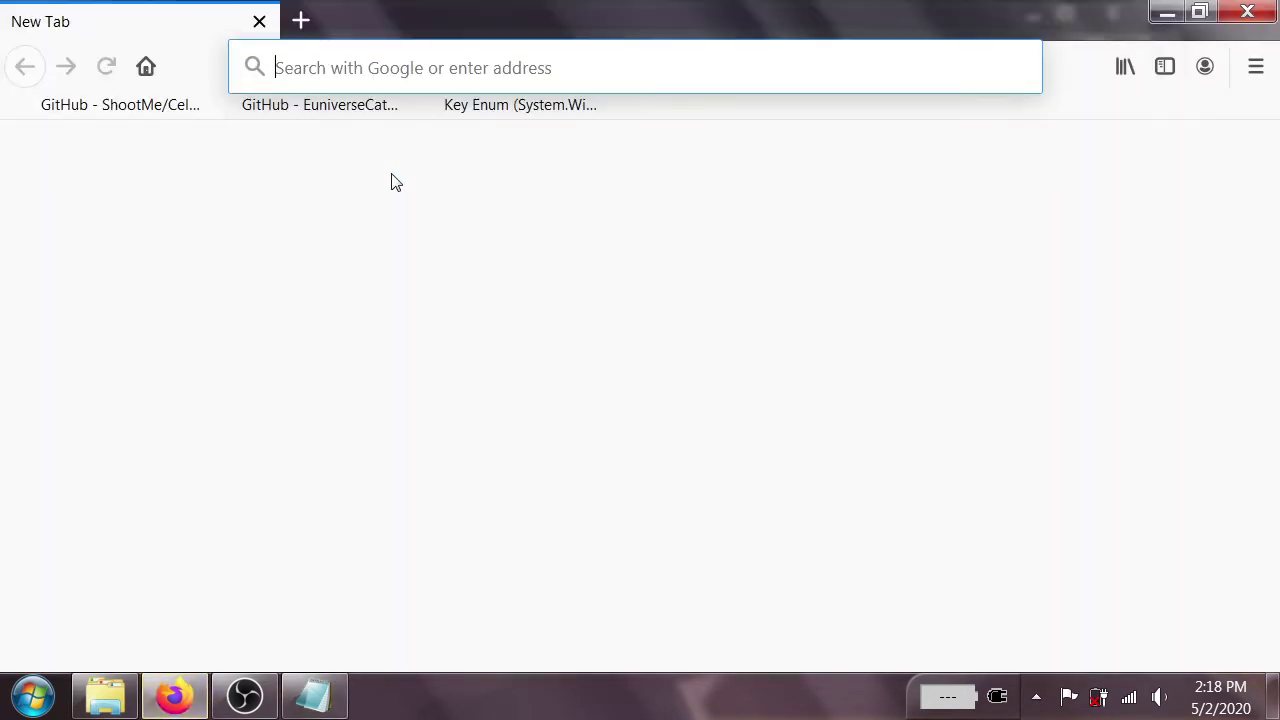
click(519, 112)
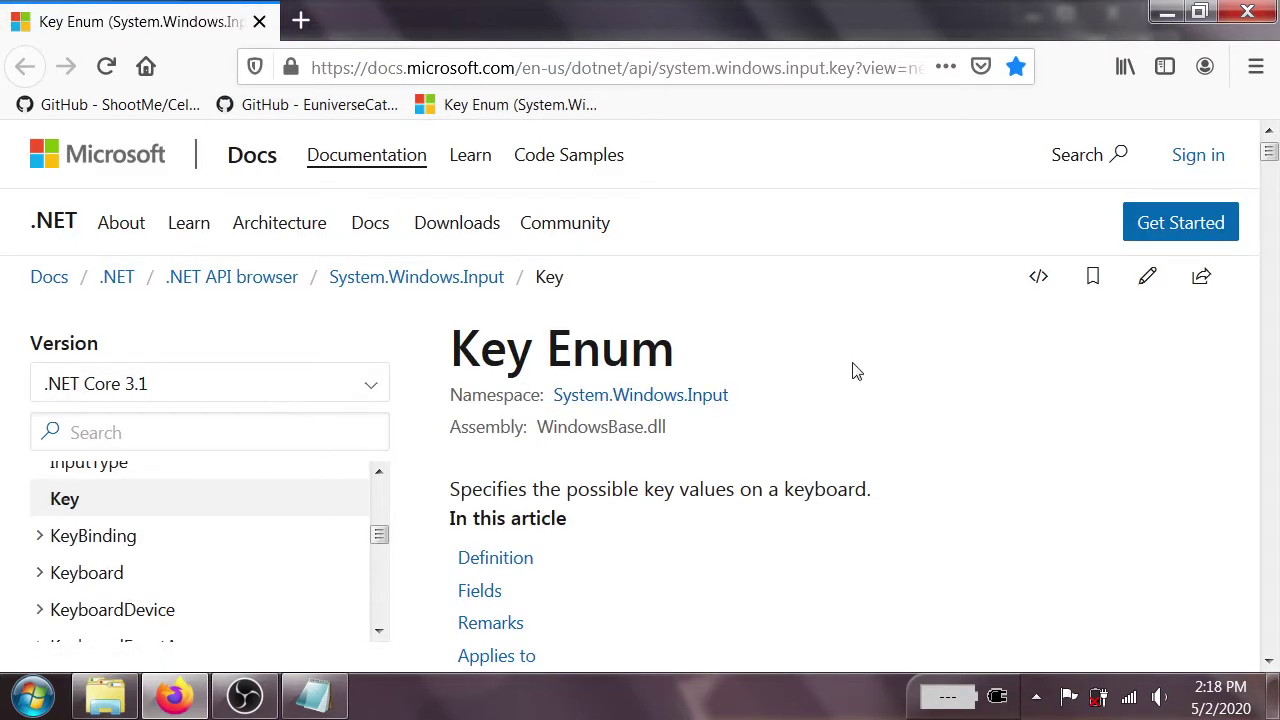
scroll(855, 370, down, 15)
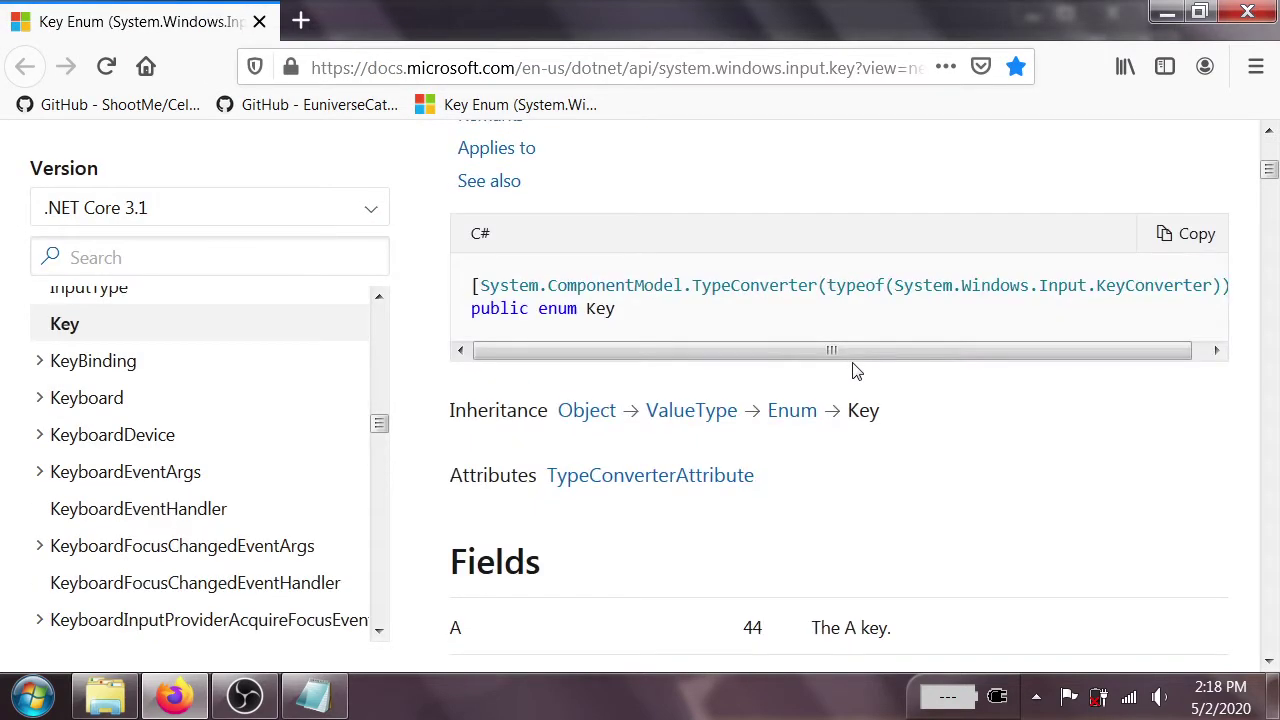
scroll(855, 364, down, 18)
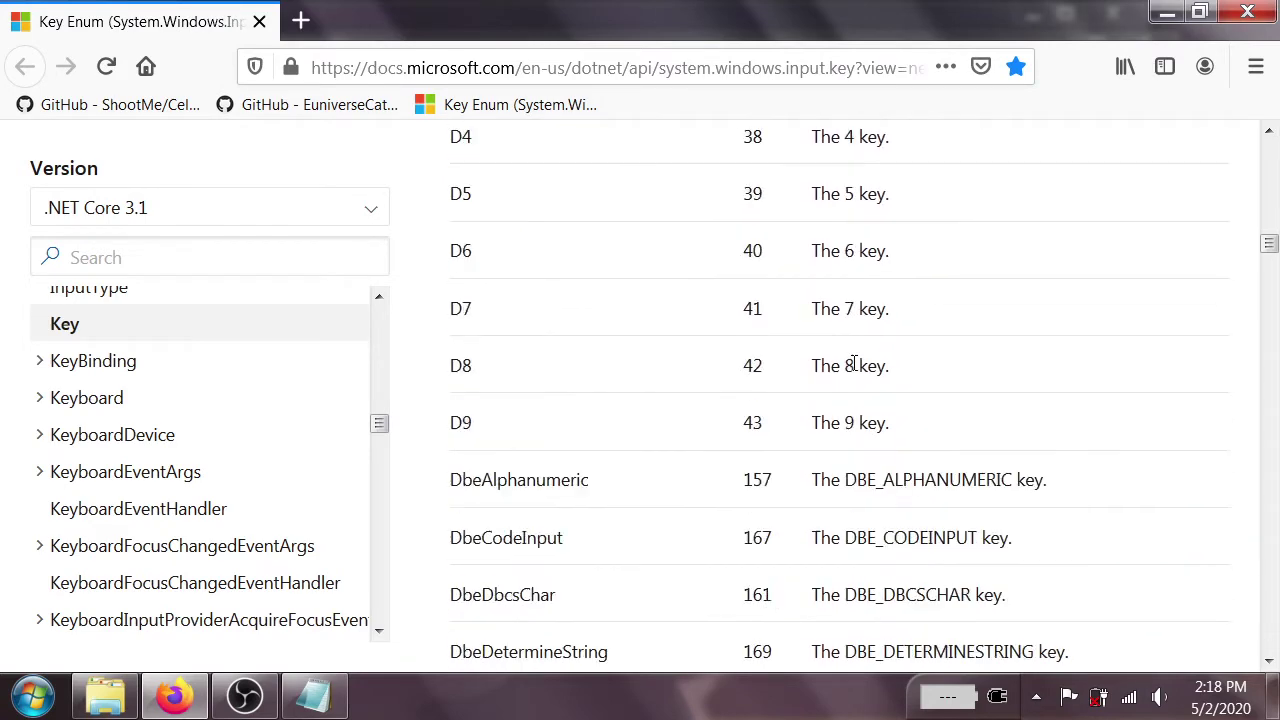
scroll(855, 366, down, 3)
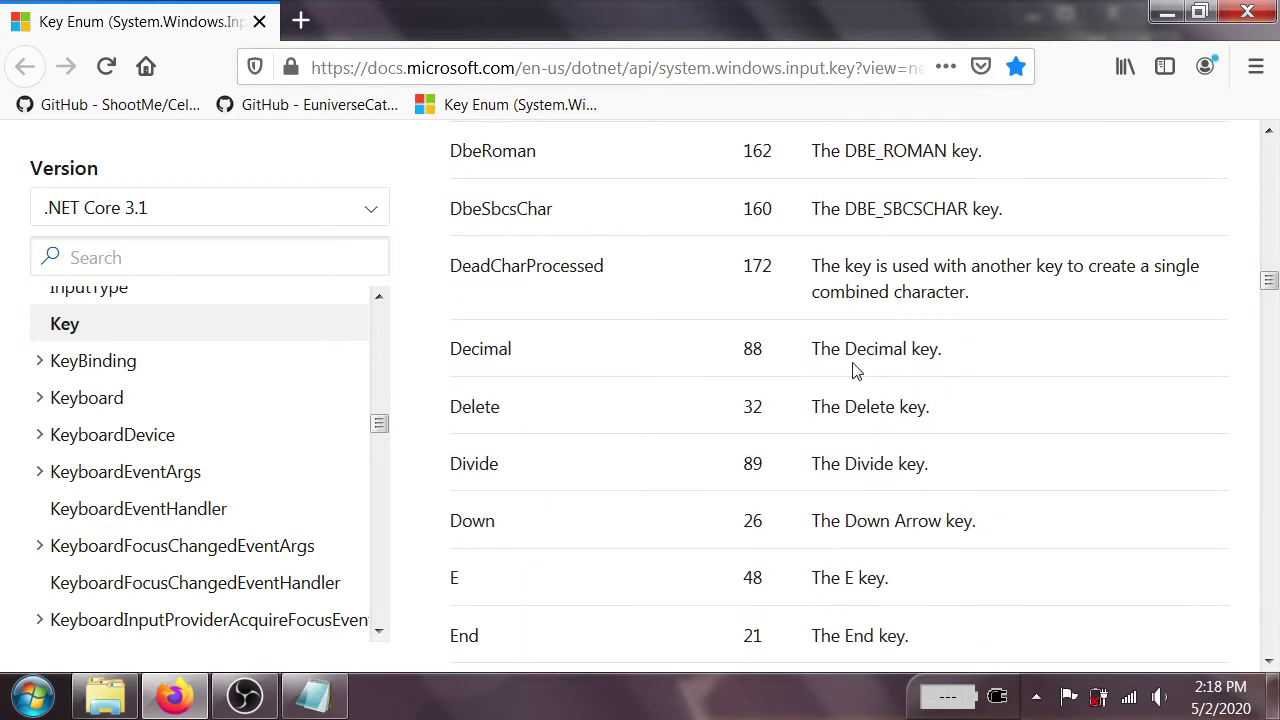
Back in Notepad, try setting KeyFrameAdvance to P and KeyPause to L, and close the file without saving.
key(alt+Tab)
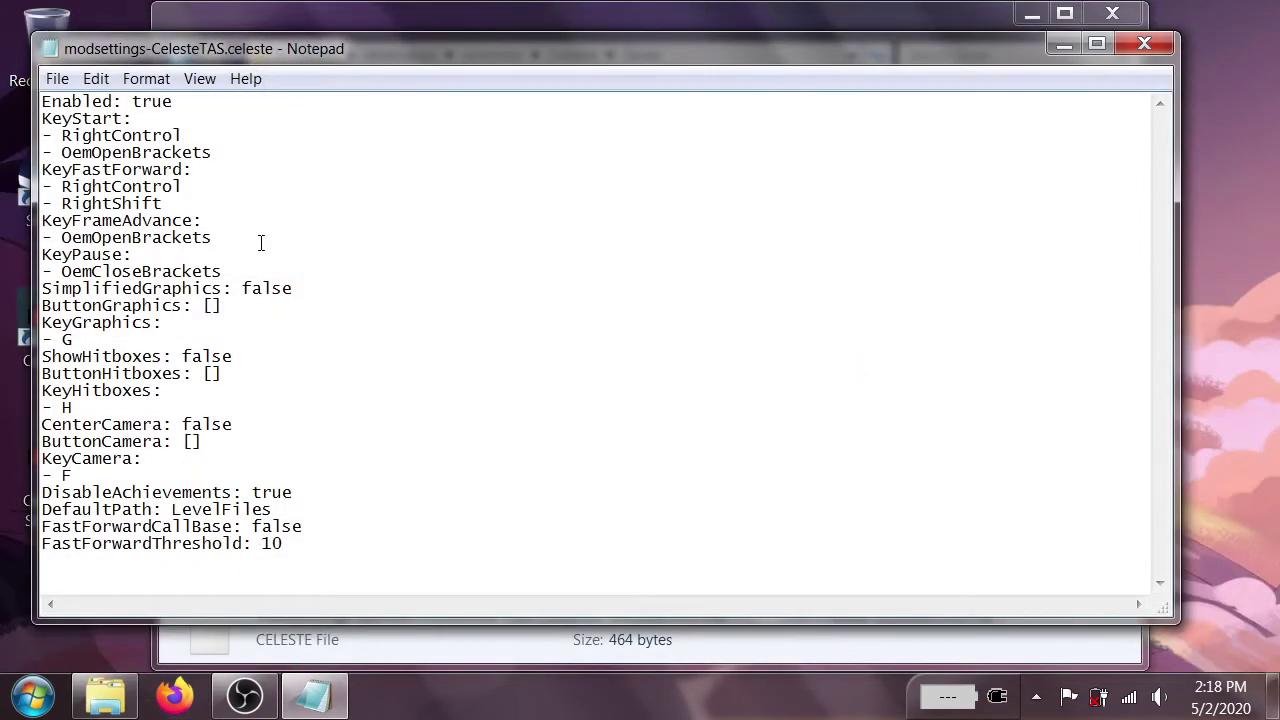
double_click(62, 237)
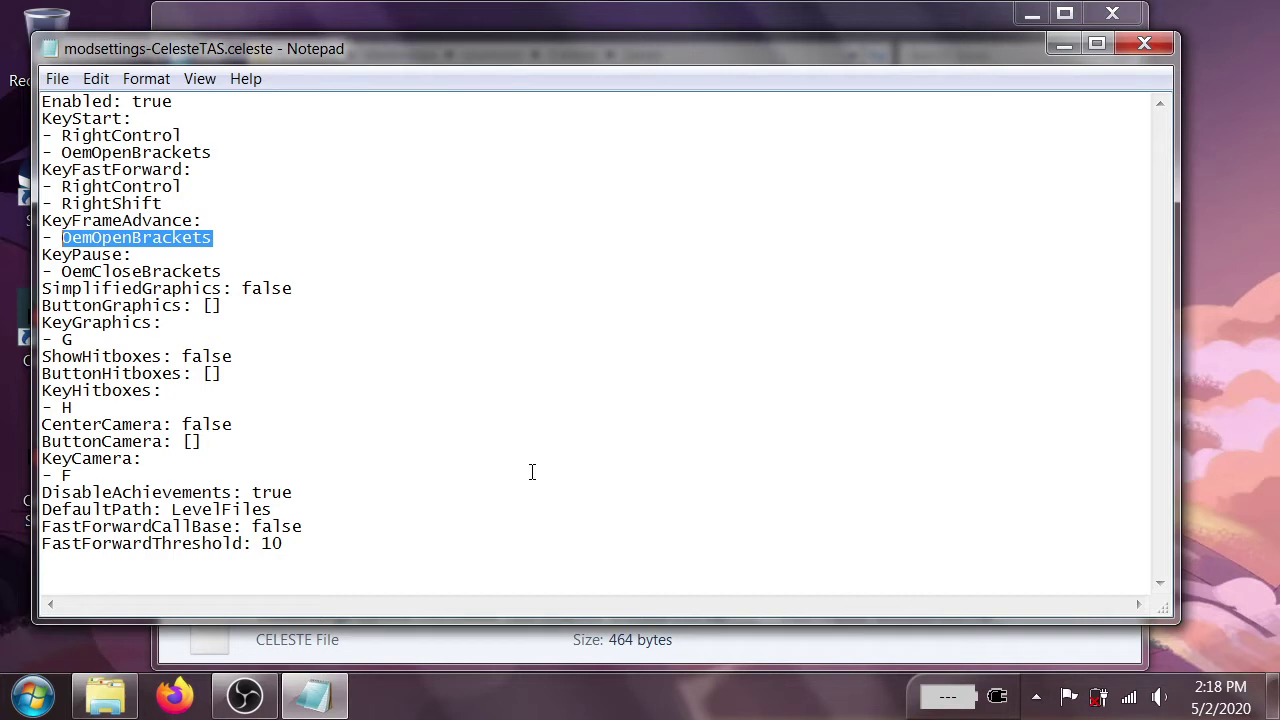
text(P)
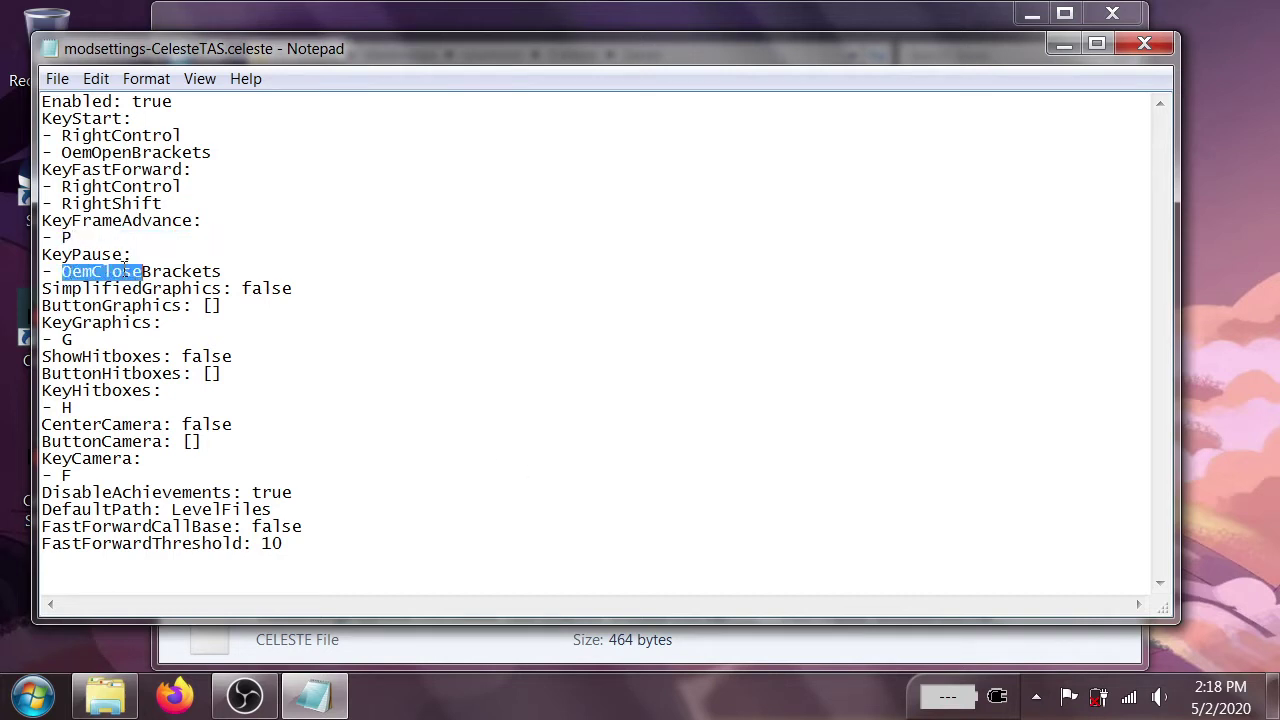
text(L)
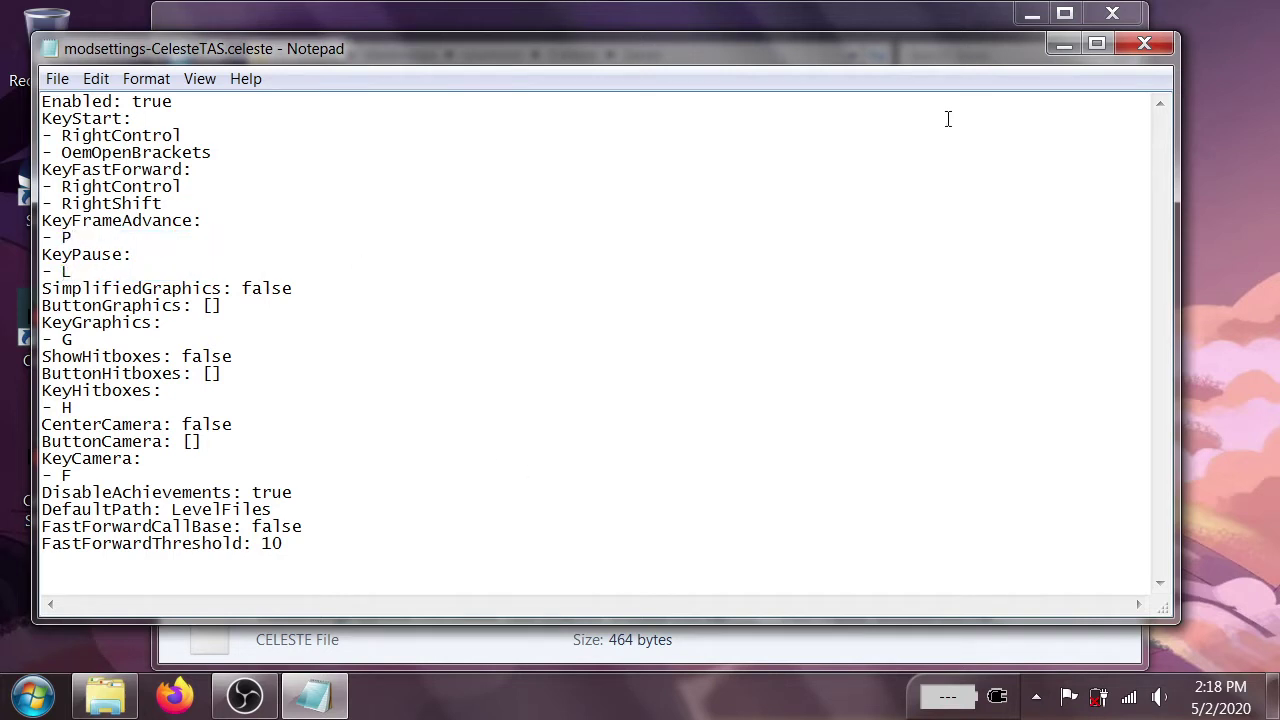
key(ctrl+z)
click(1143, 46)
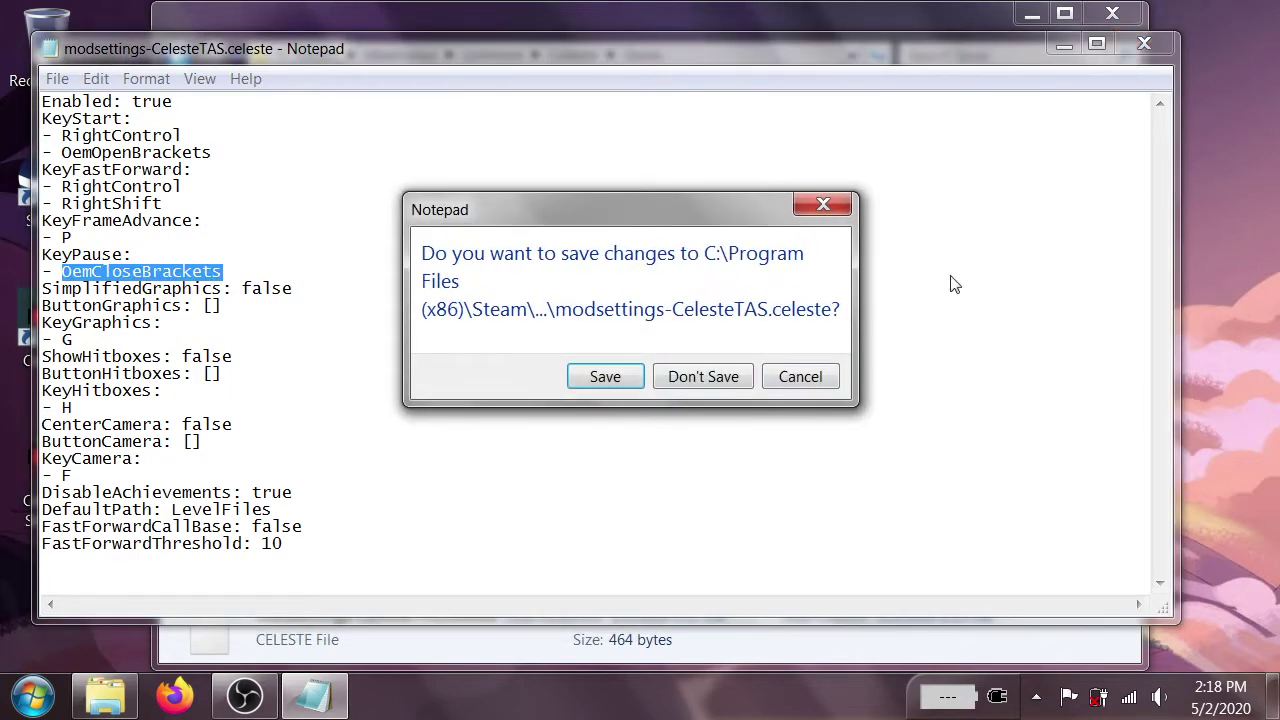
click(713, 381)
click(711, 380)
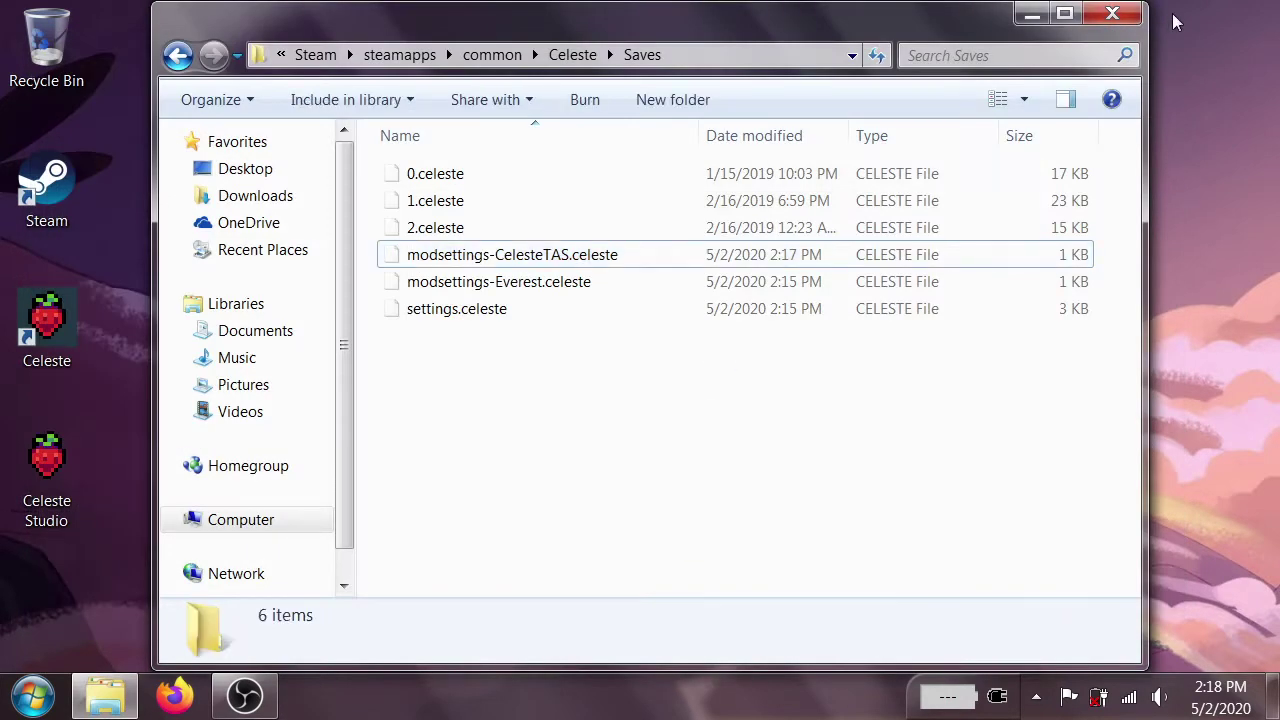
Close the Saves folder window and launch both Celeste and Celeste Studio from the desktop.
click(1109, 18)
double_click(62, 332)
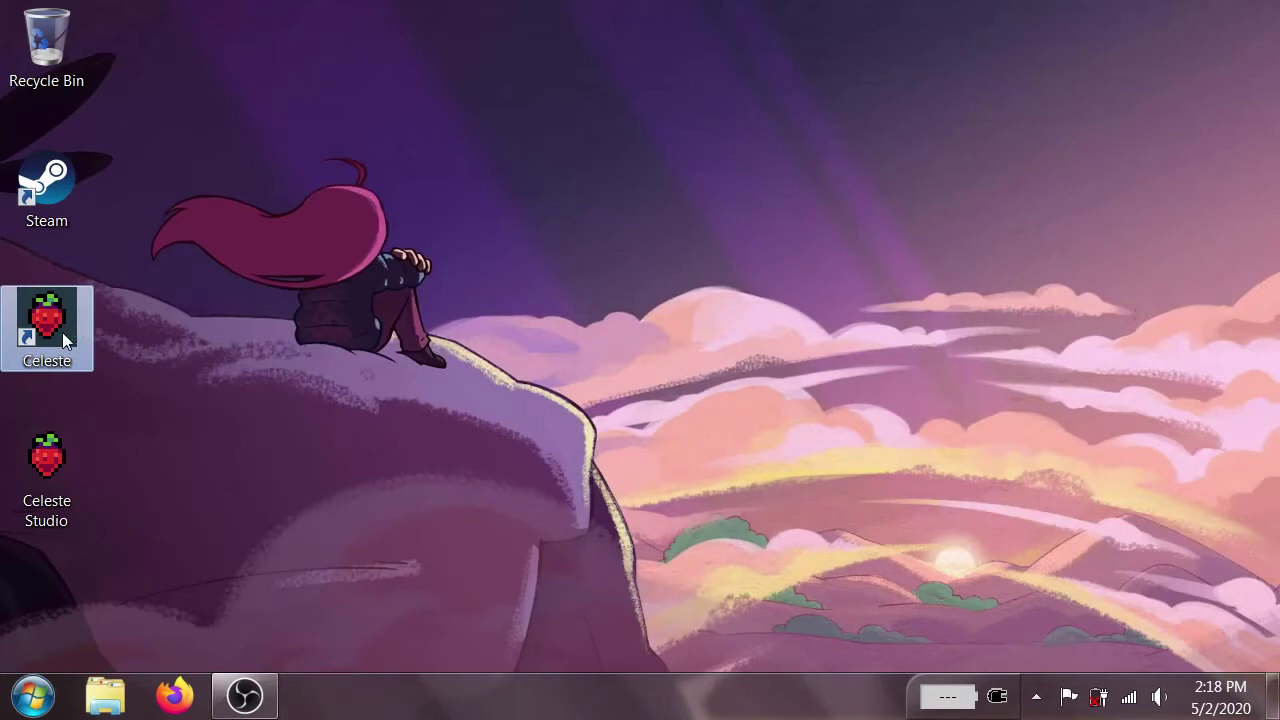
double_click(47, 460)
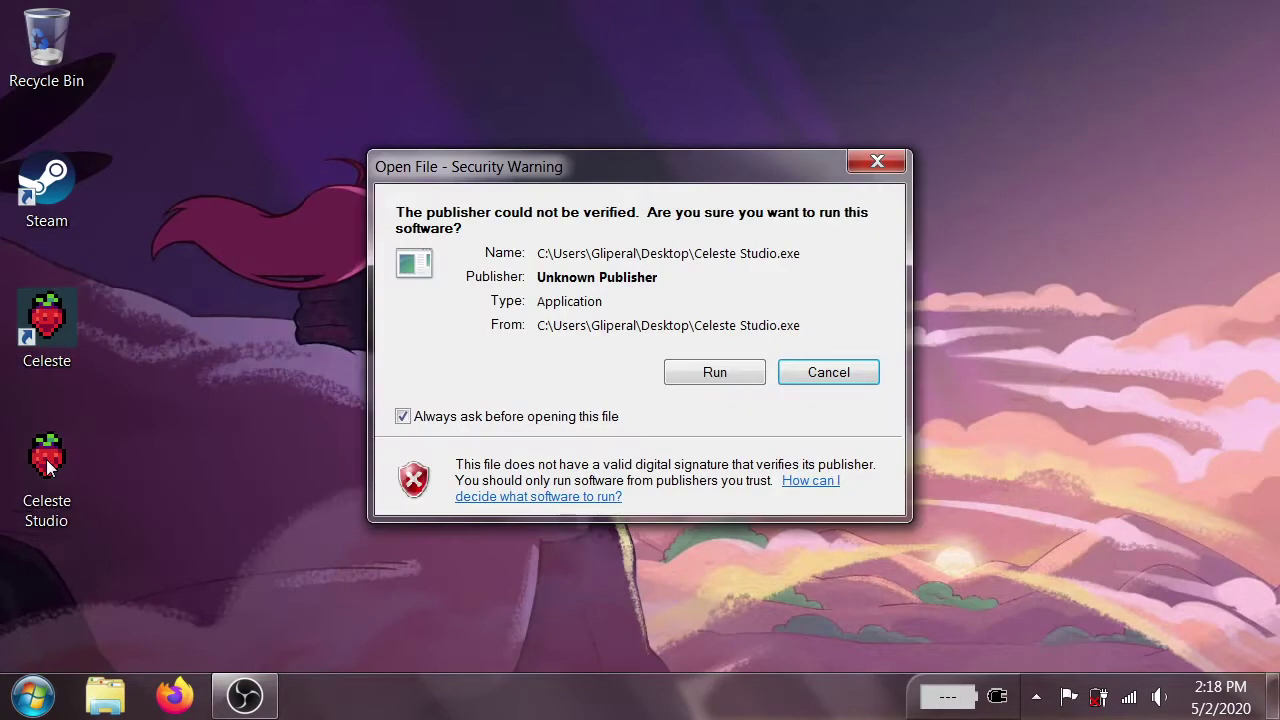
click(716, 373)
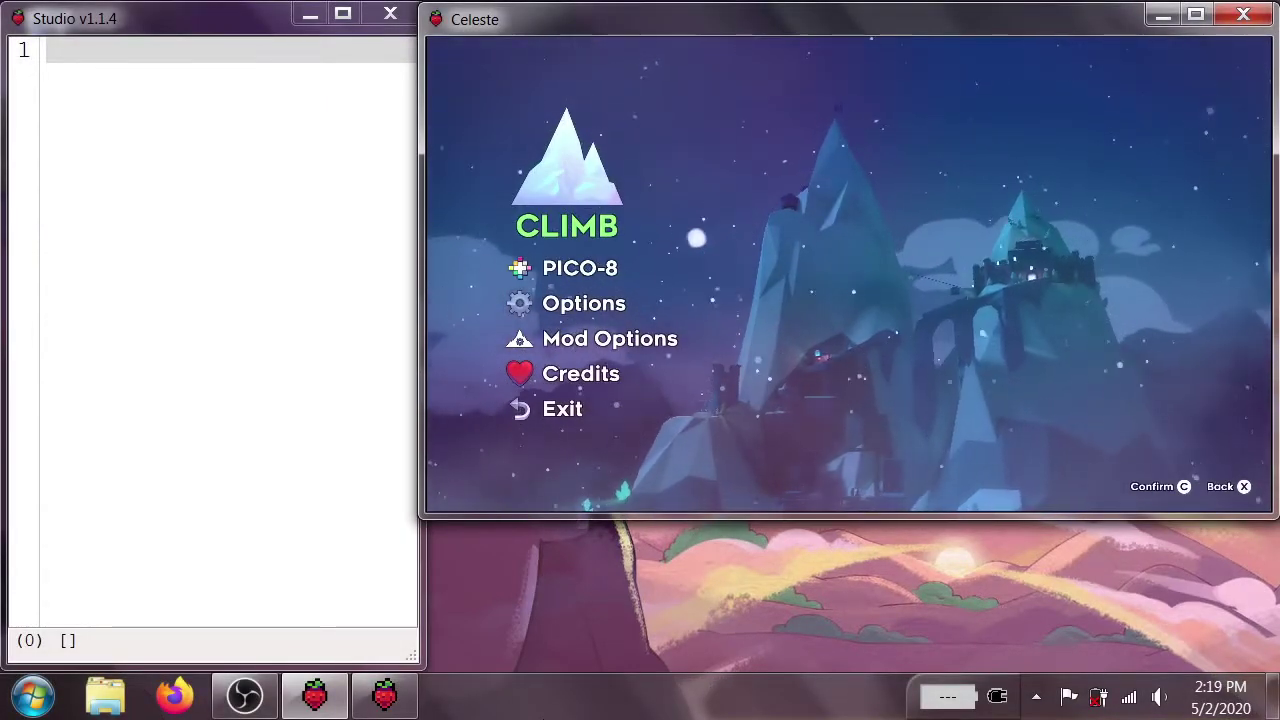
Check the Celeste TAS section of Celeste's Mod Options and return to the main menu.
key(Down)
key(Down)
key(Down)
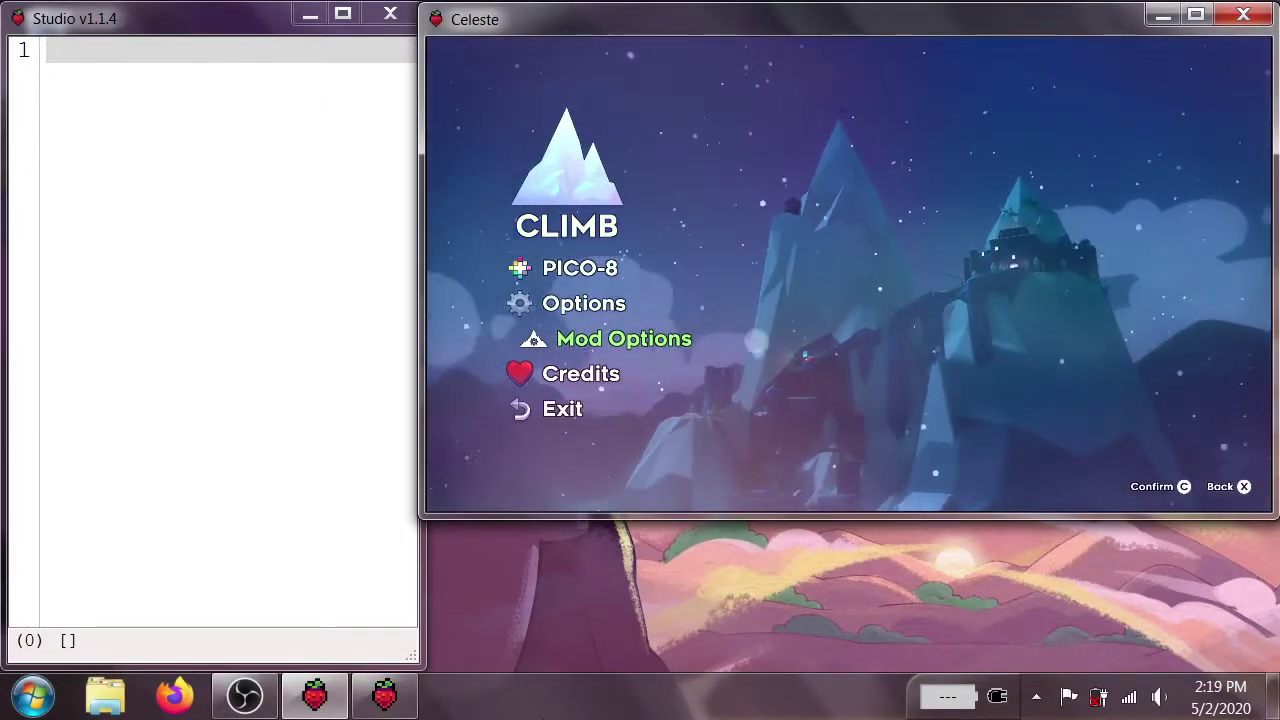
key(c)
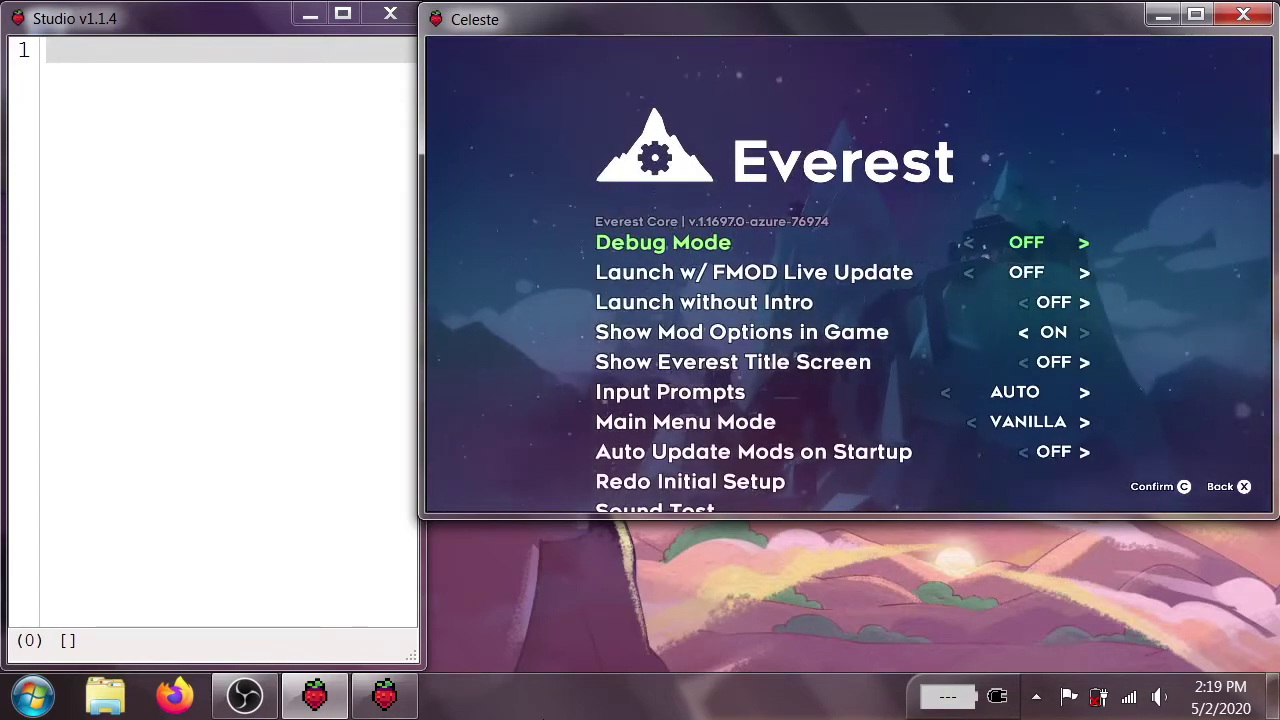
key(Down)
key(Down)
key(Down)
key(Down)
key(Down)
key(Down)
key(Down)
key(Down)
key(Down)
key(Down)
key(Down)
key(Down)
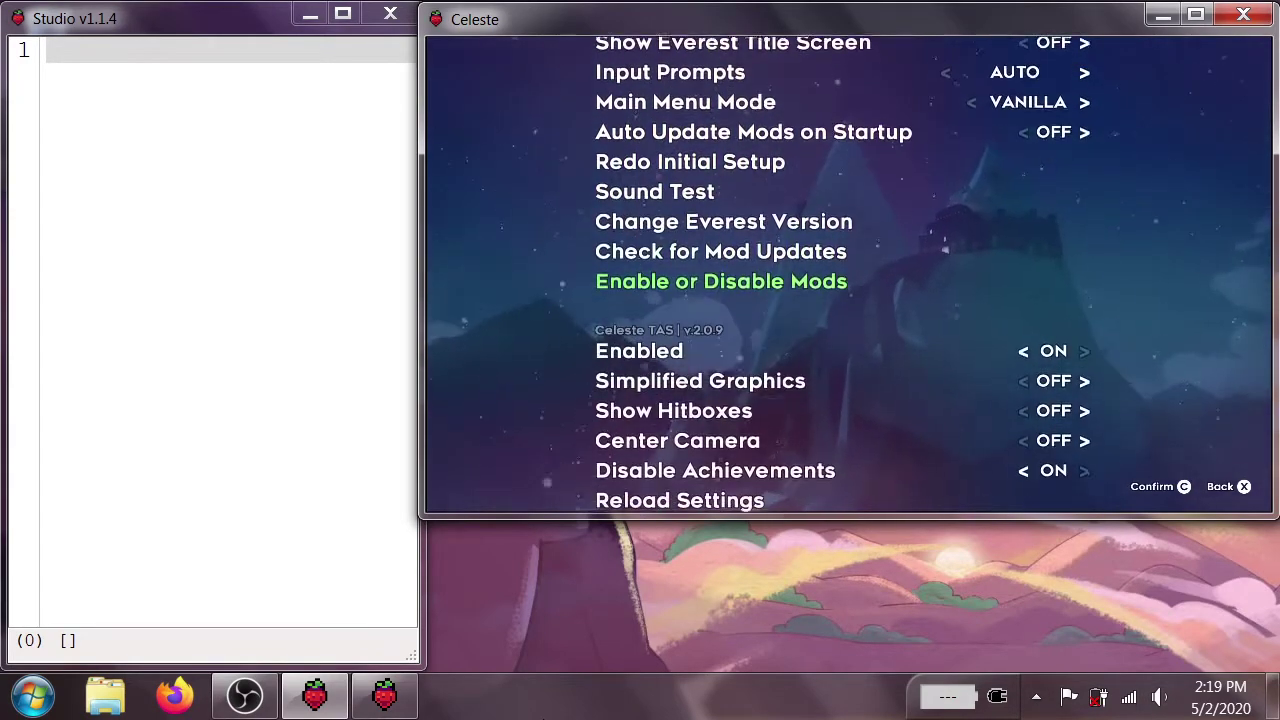
key(Down)
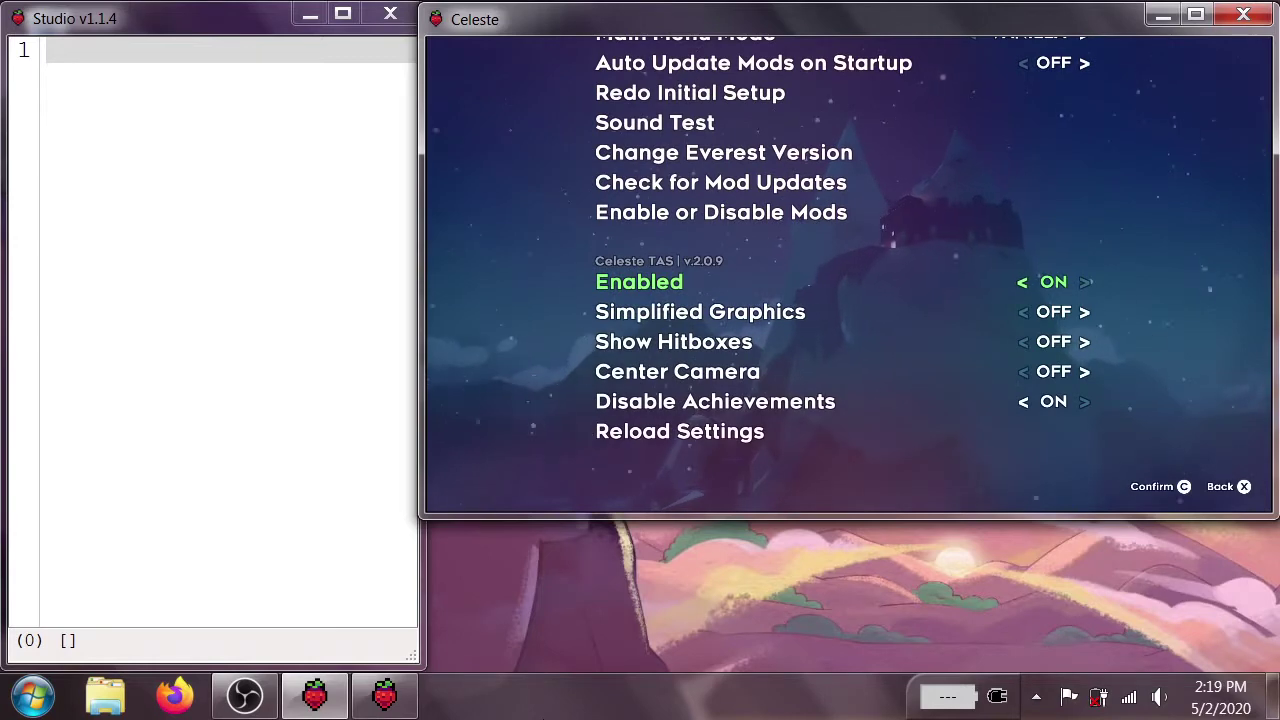
key(x)
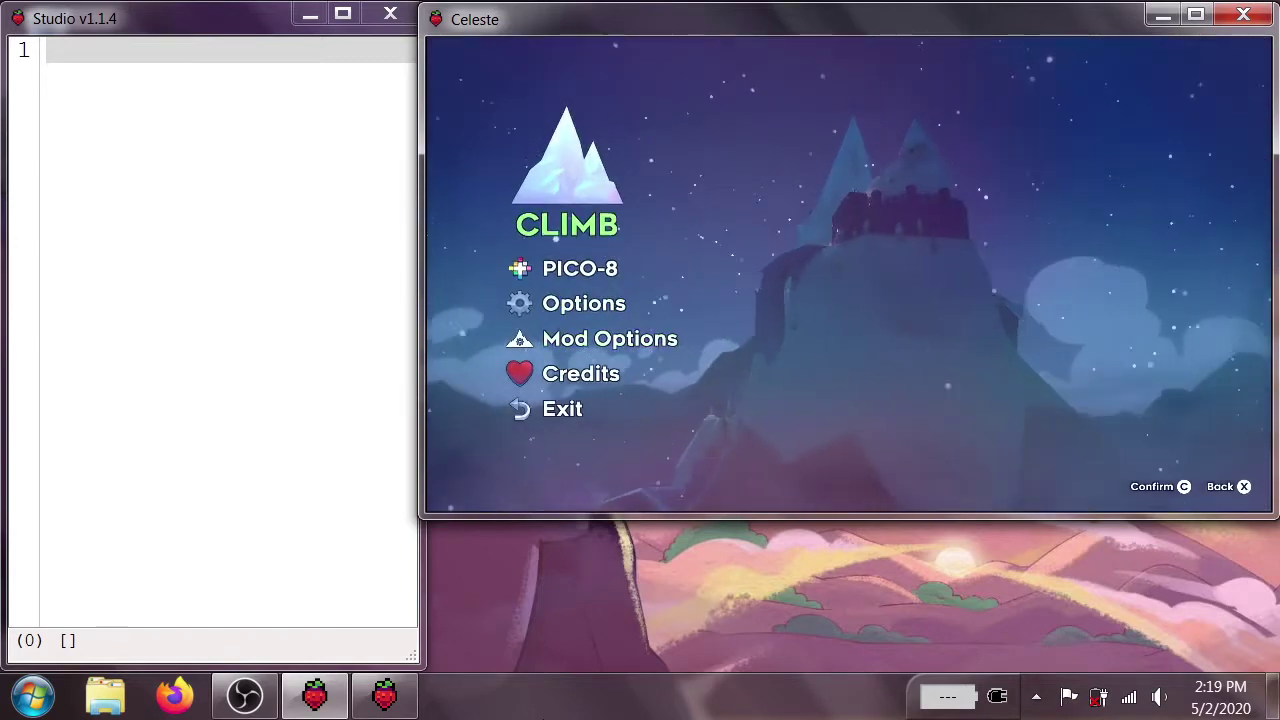
View the save slots, and set Debug Mode to Everest in Mod Options.
key(c)
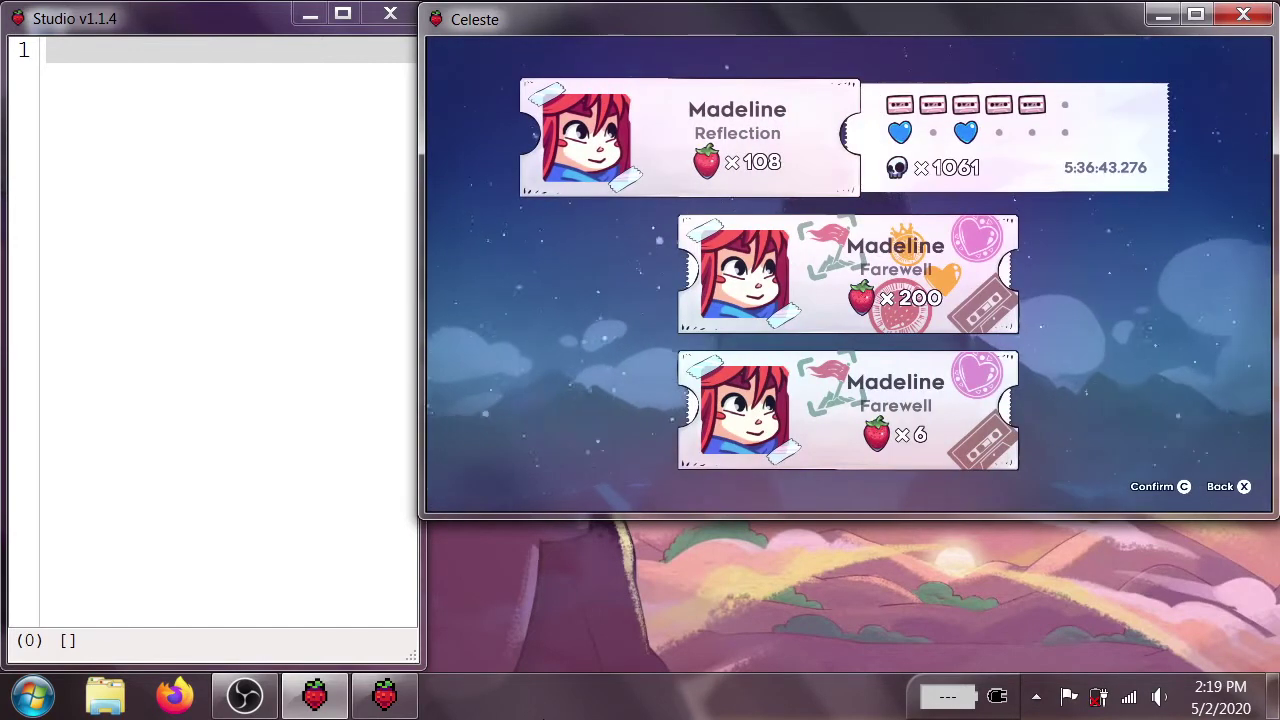
key(x)
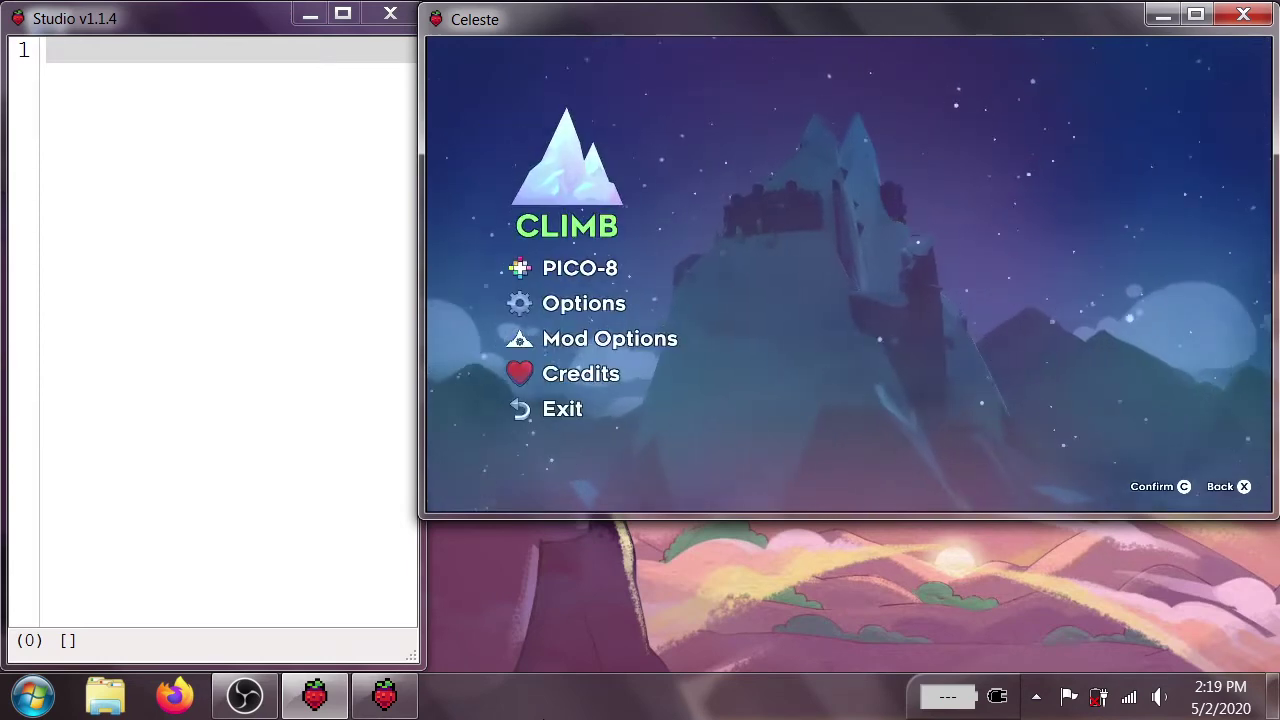
key(c)
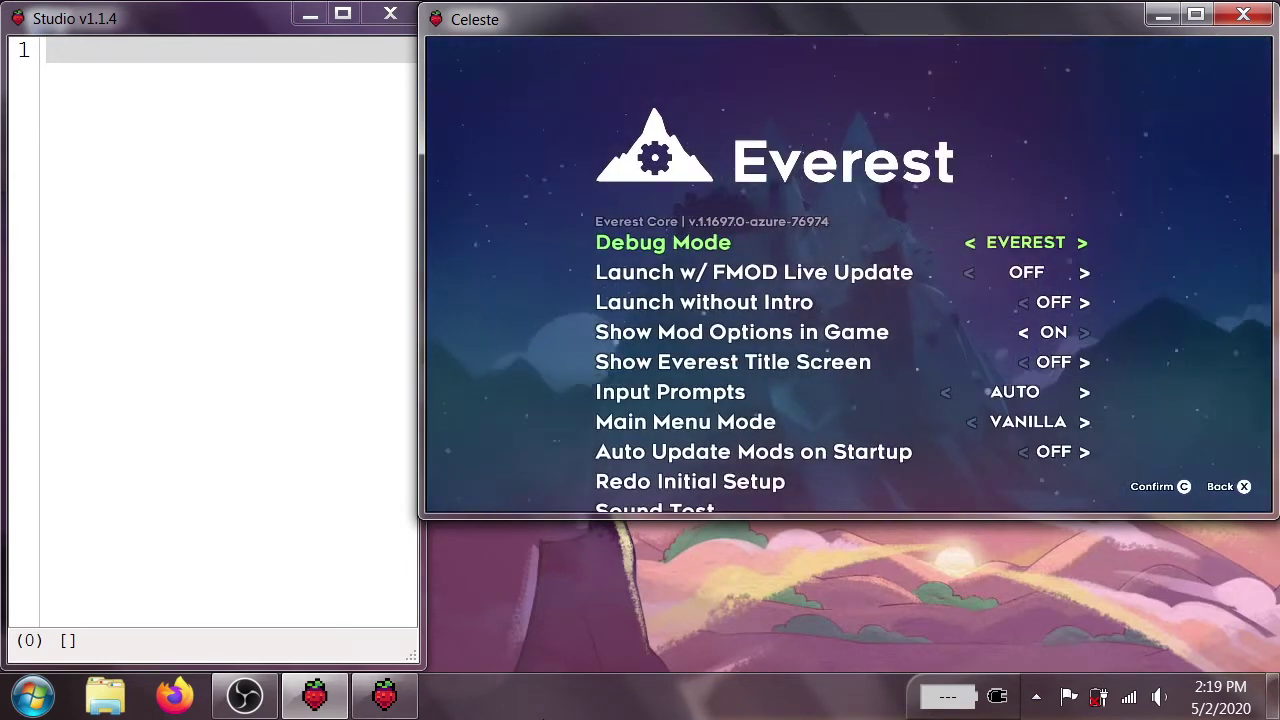
key(x)
Enter the chapter map through ~DEBUG~ and start climbing Chapter 1, Forsaken City.
key(Up)
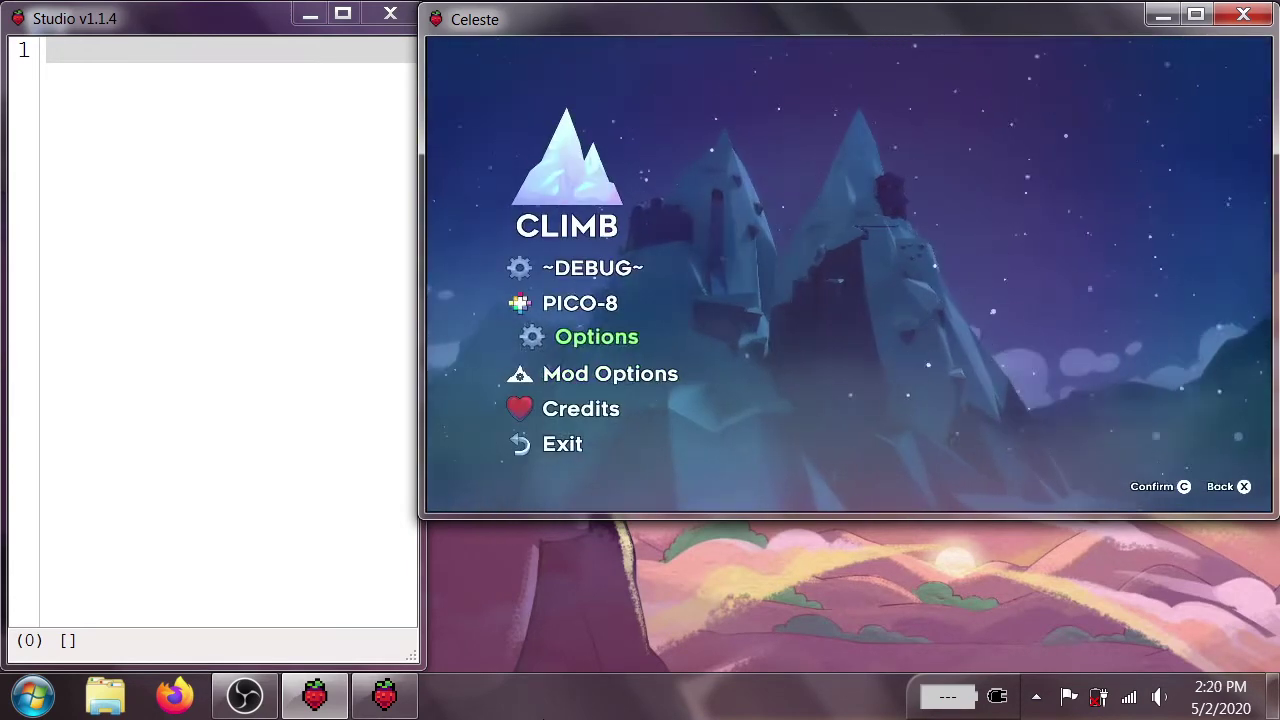
key(Up)
key(Up)
key(c)
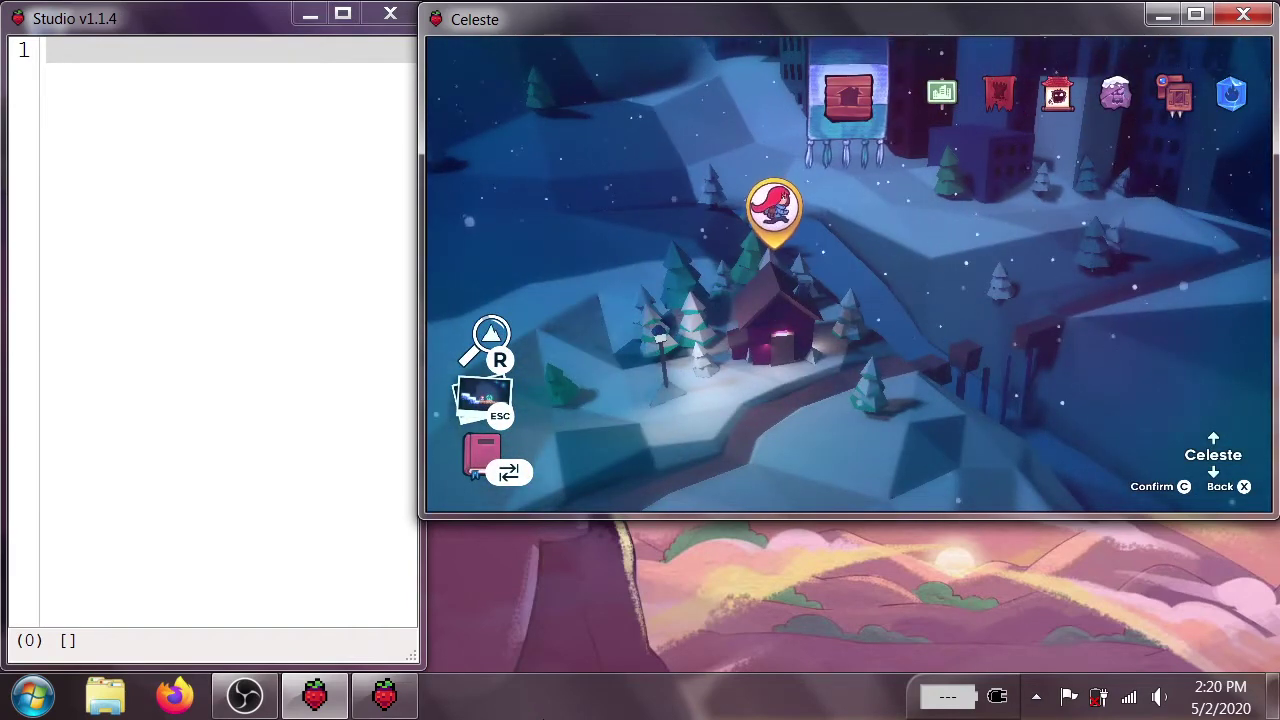
key(Right)
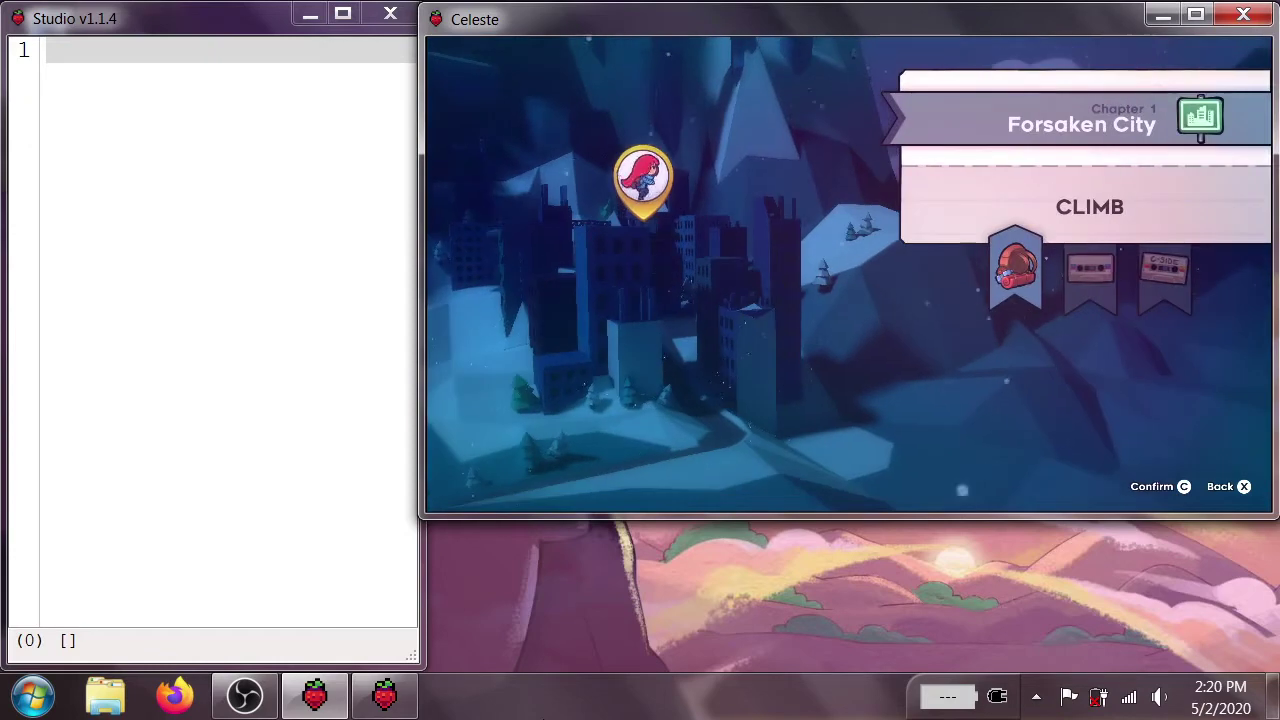
key(c)
key(c)
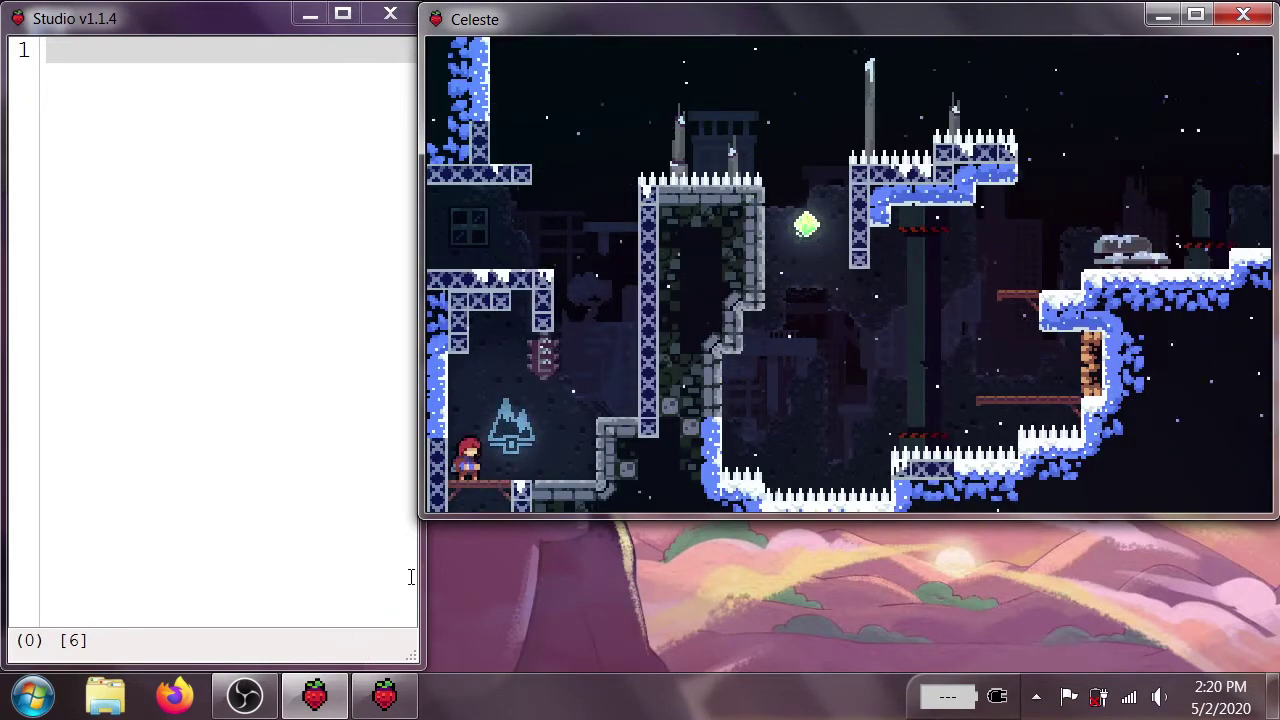
Read the current area in Celeste's debug console, close the console and return to Celeste Studio.
click(346, 348)
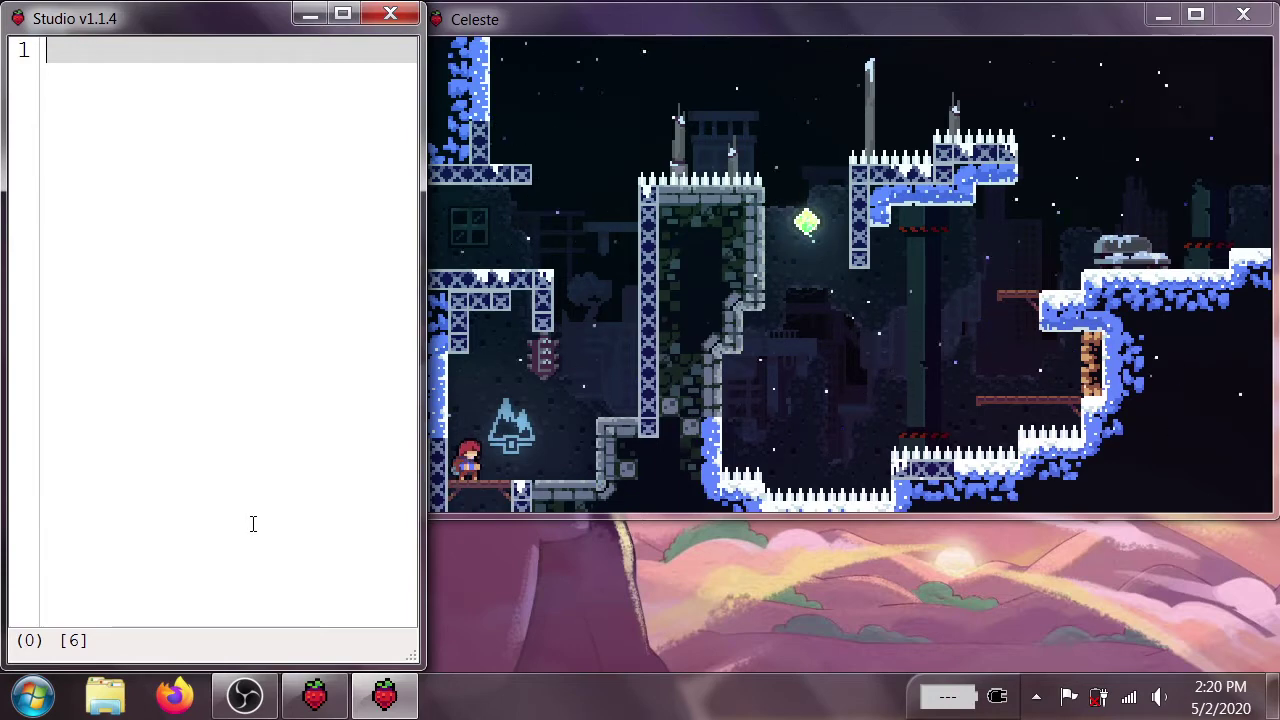
key(grave)
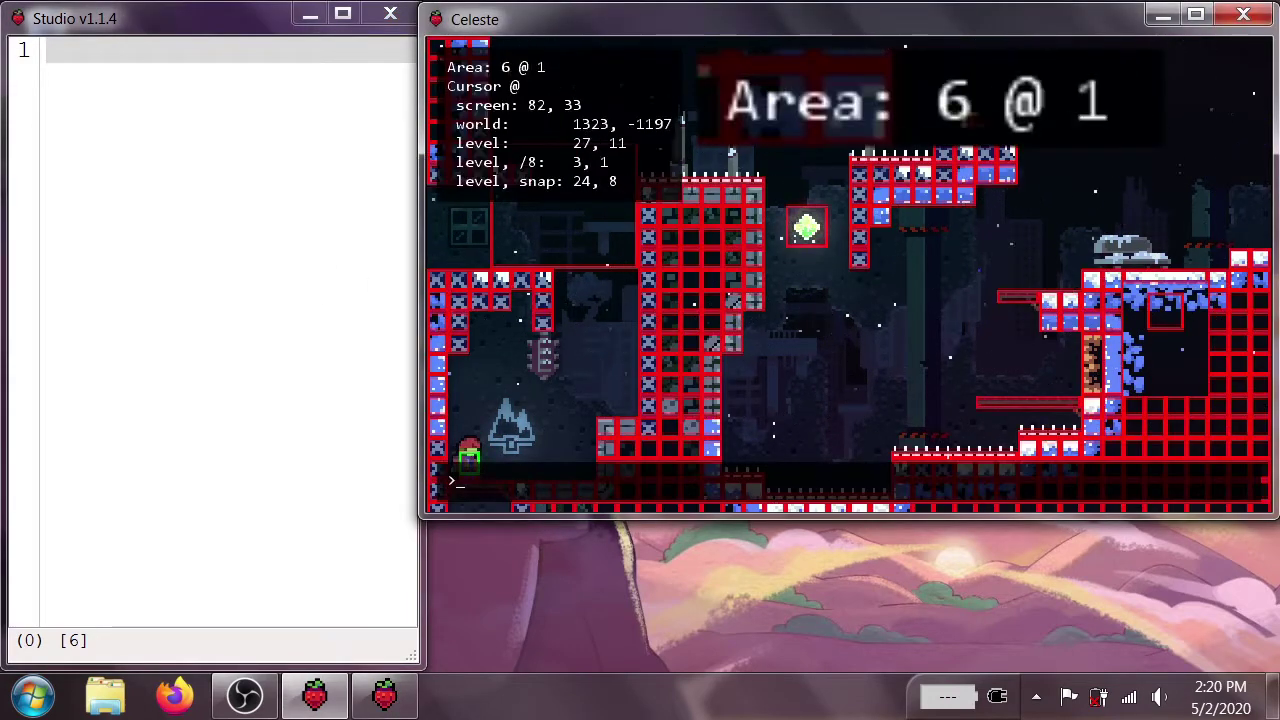
key(grave)
click(405, 430)
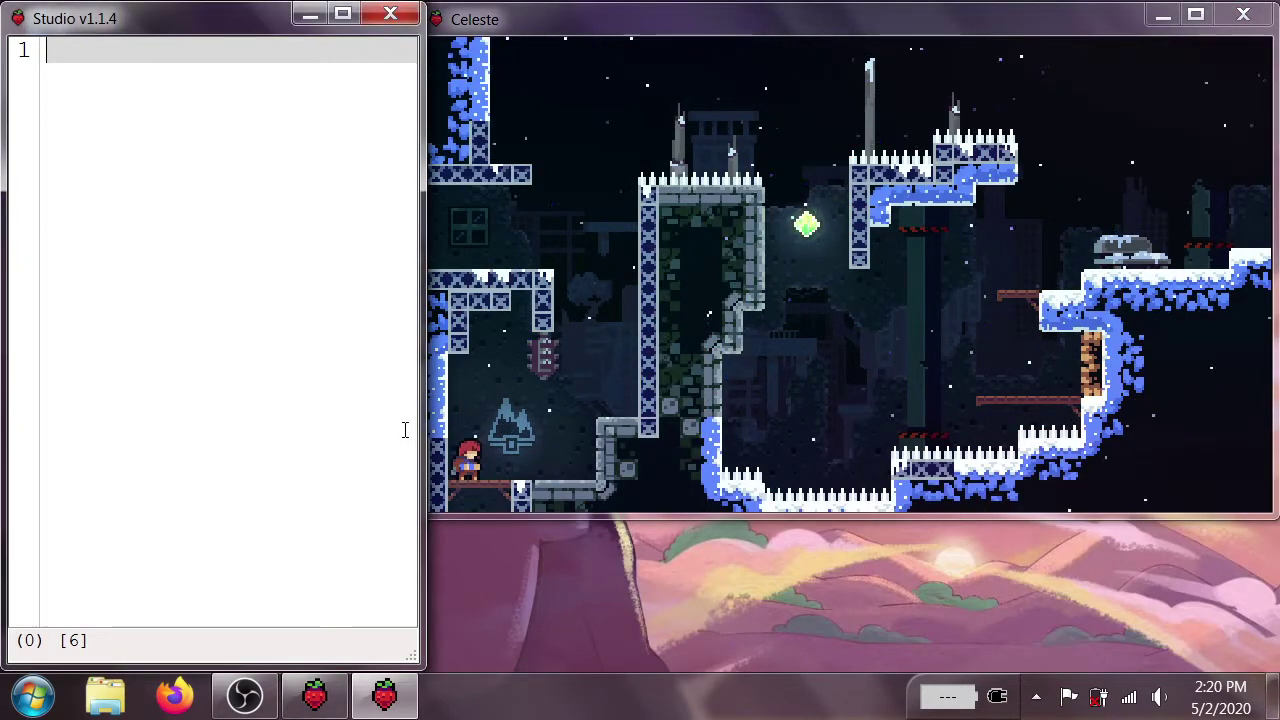
Write the input line 1,J in the TAS script, save it and run it in Celeste.
text(1,J)
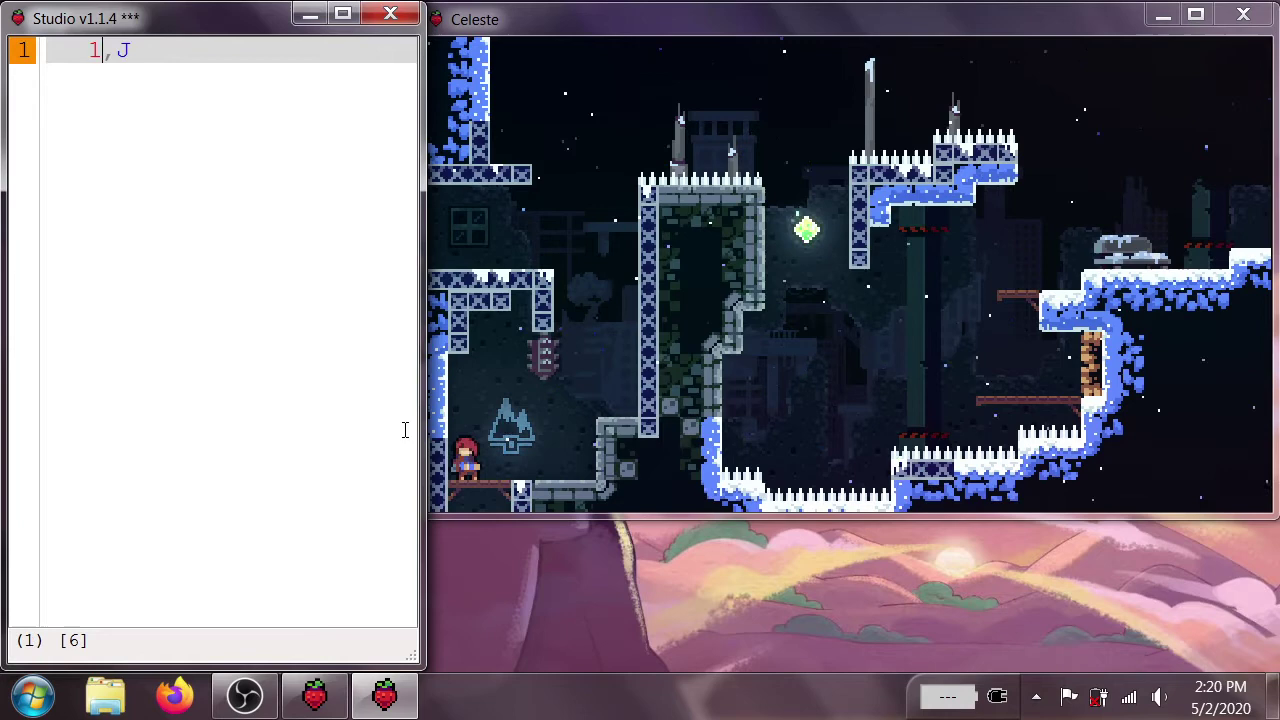
key(ctrl+s)
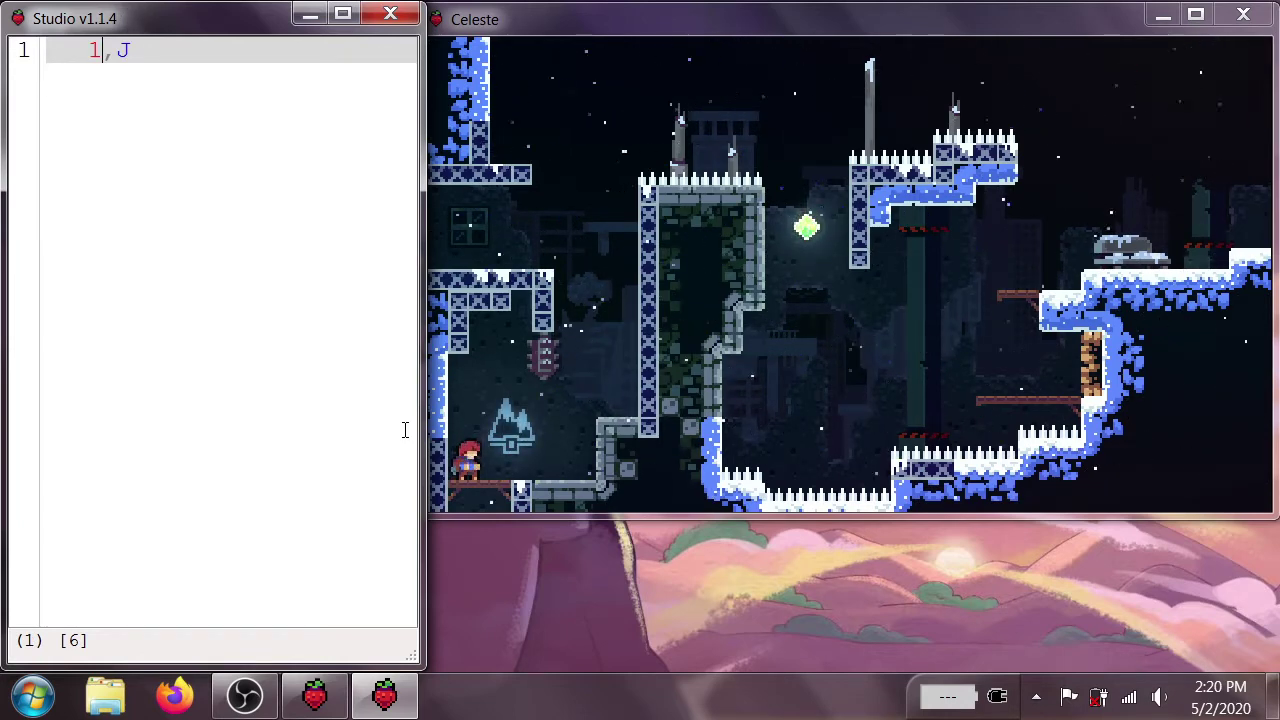
click(440, 430)
key(ctrl+bracketleft)
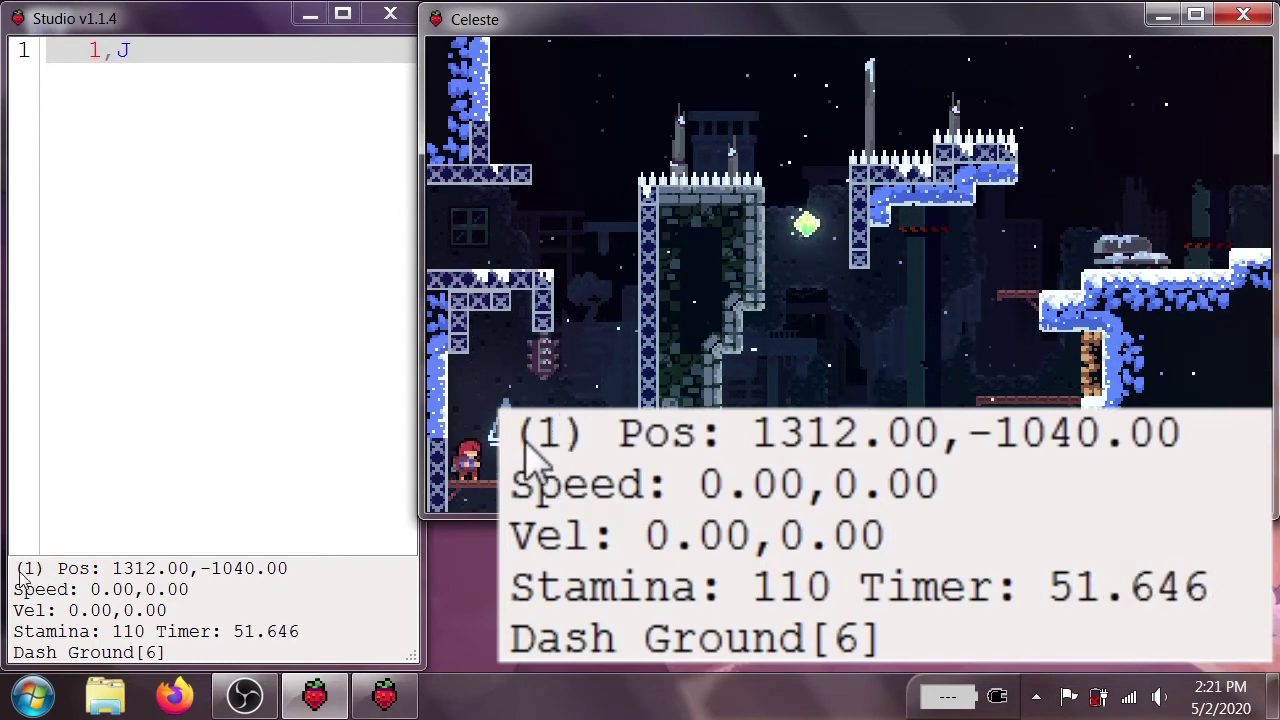
Change the jump line to 1000,J, save the script, and start and stop its playback in the game.
click(257, 266)
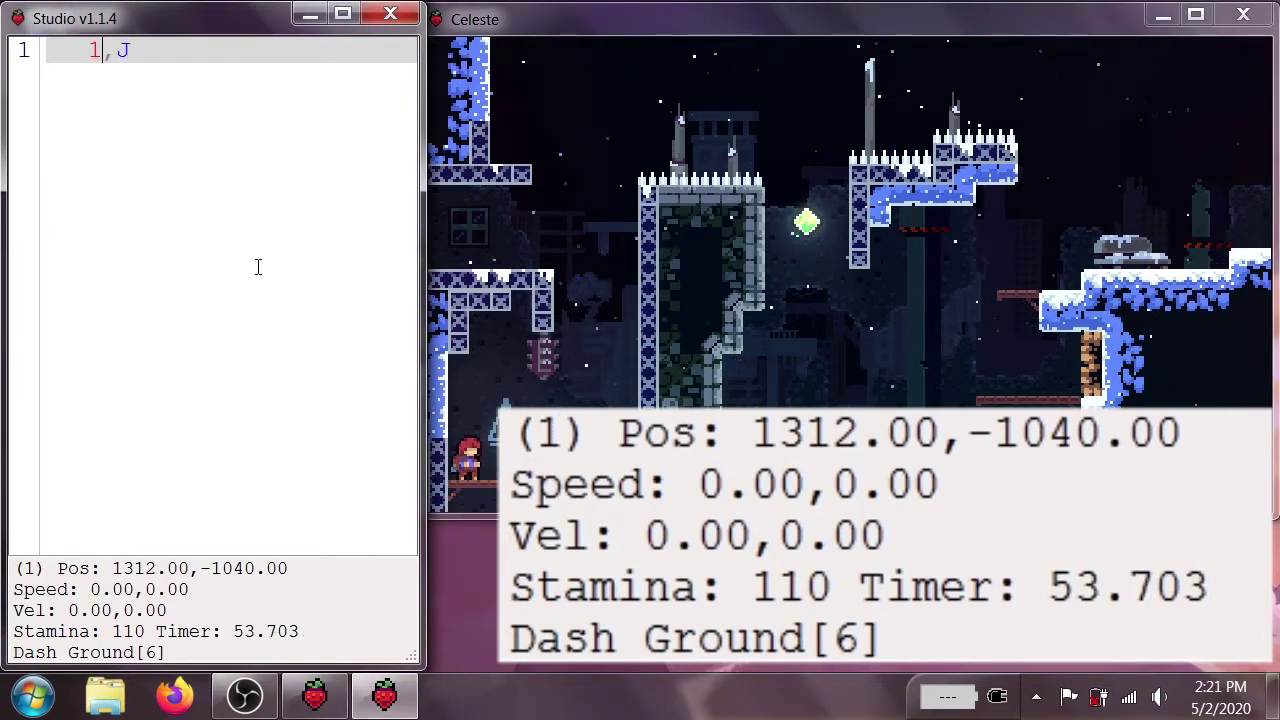
text(000)
key(ctrl+s)
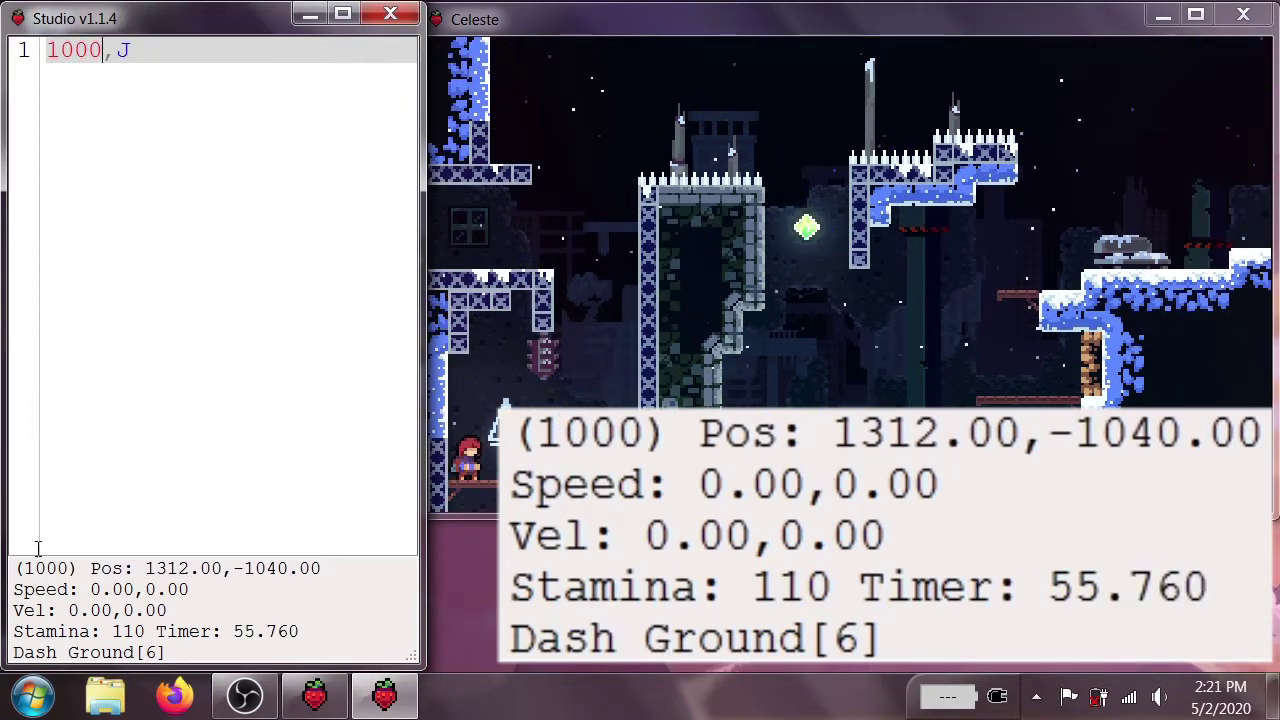
click(592, 432)
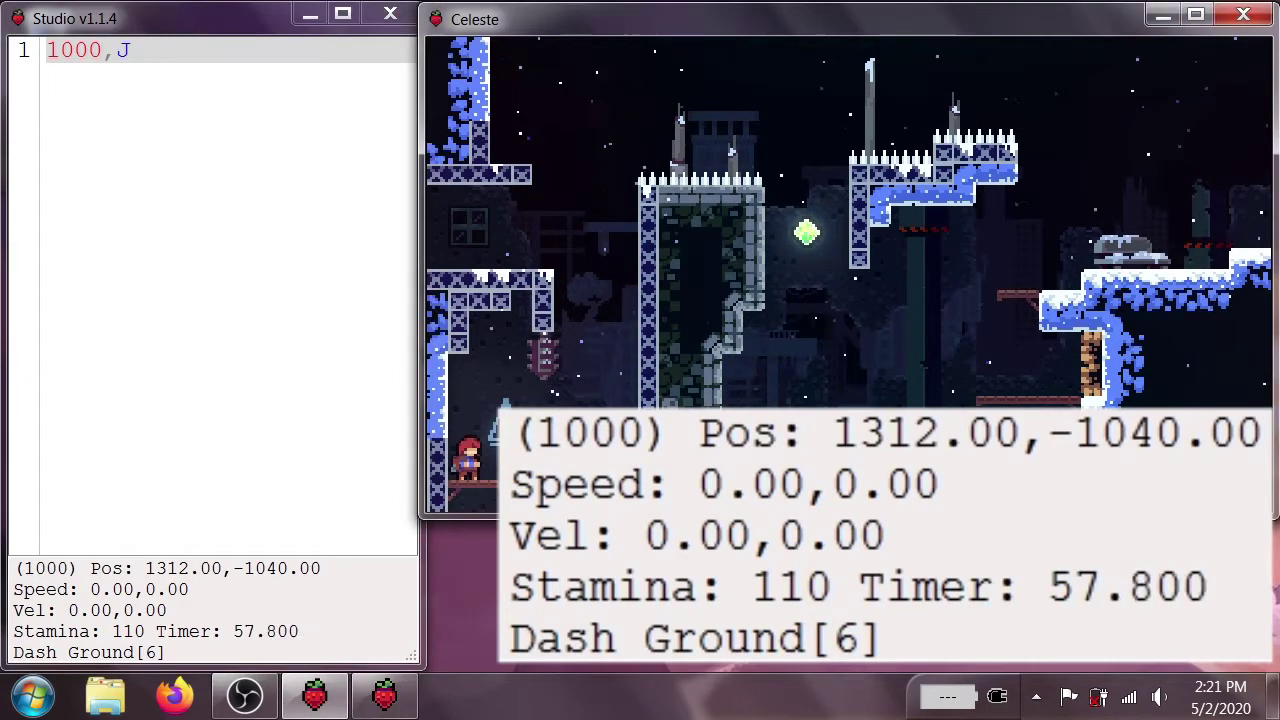
key(Control_R)
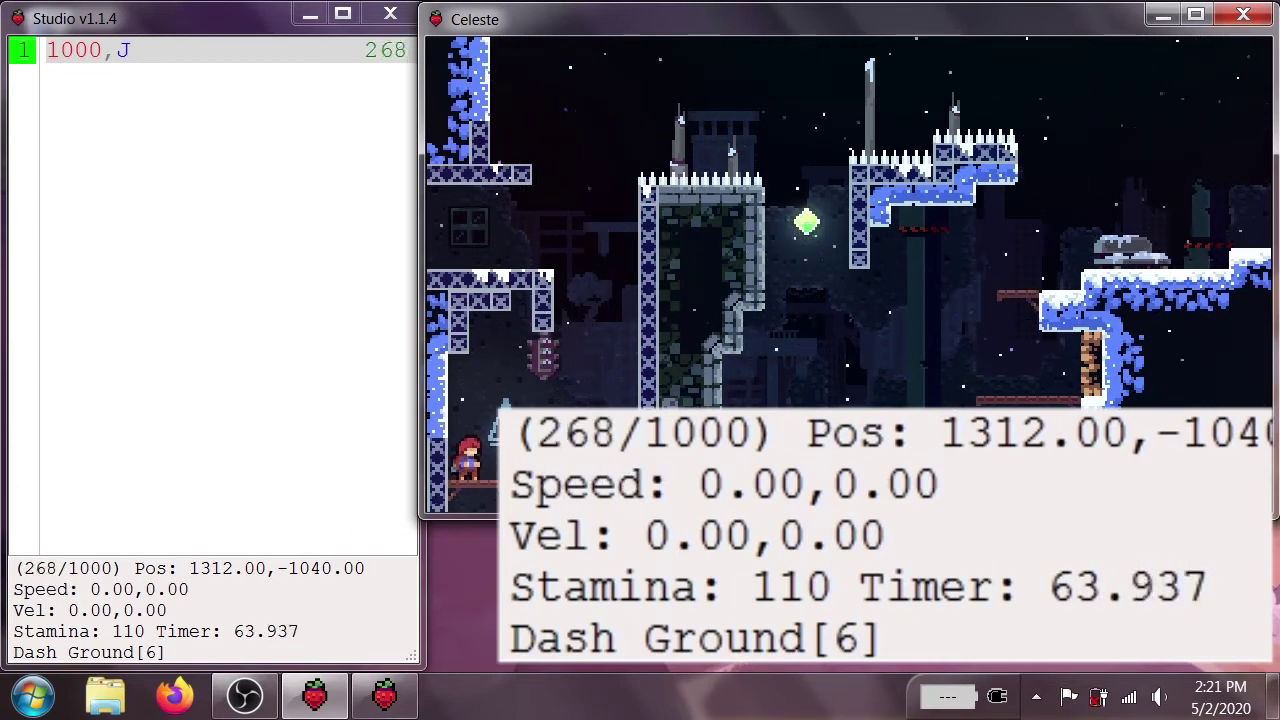
key(Control_R)
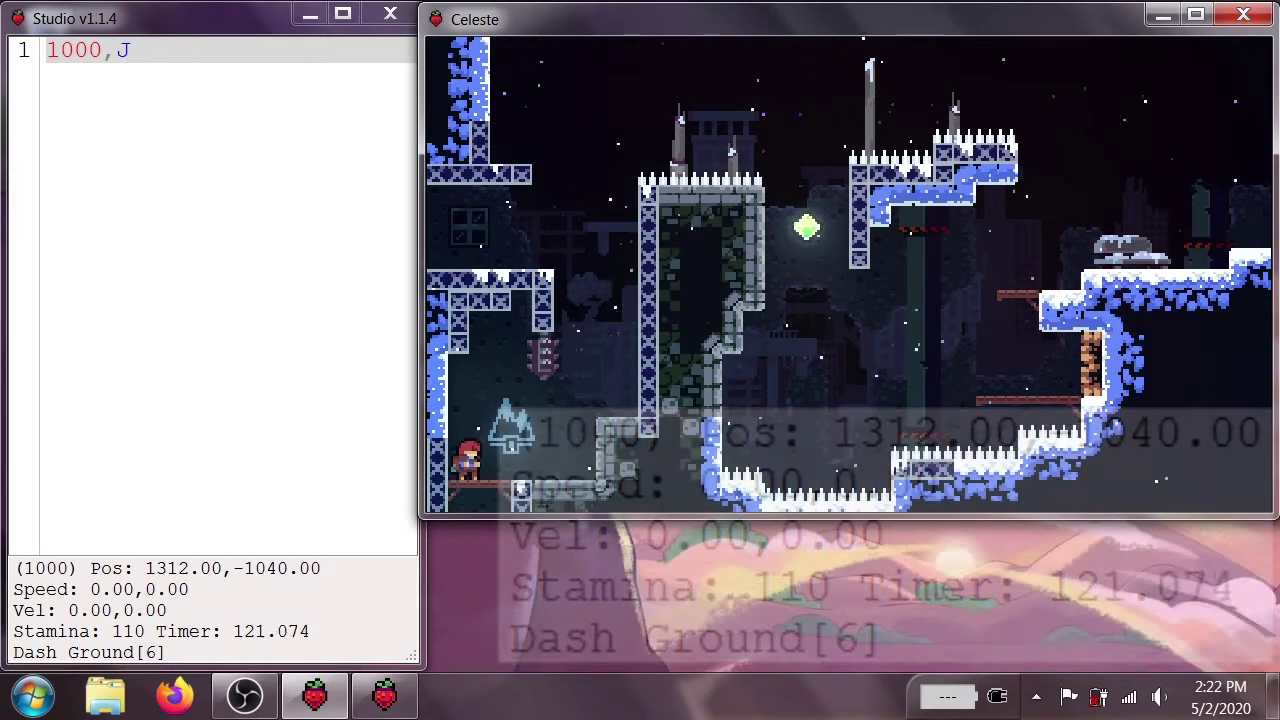
Pause the Forsaken City level and return to the map.
key(Escape)
key(Up)
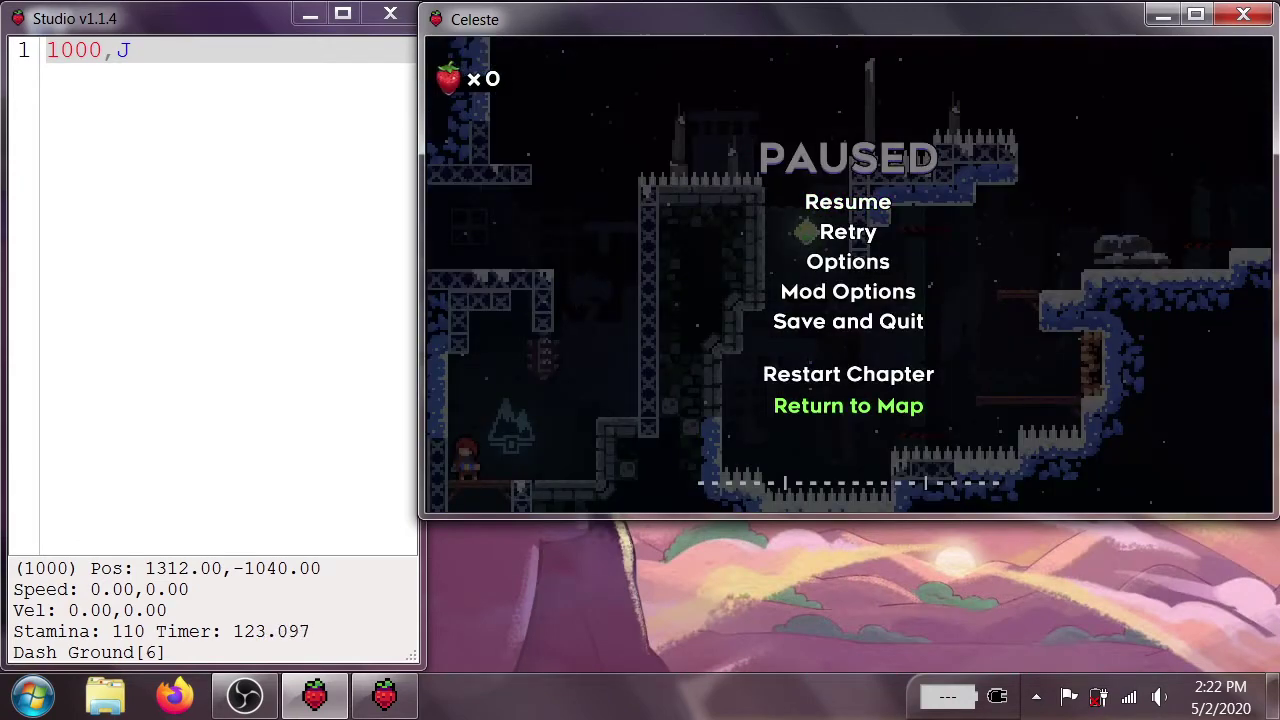
key(c)
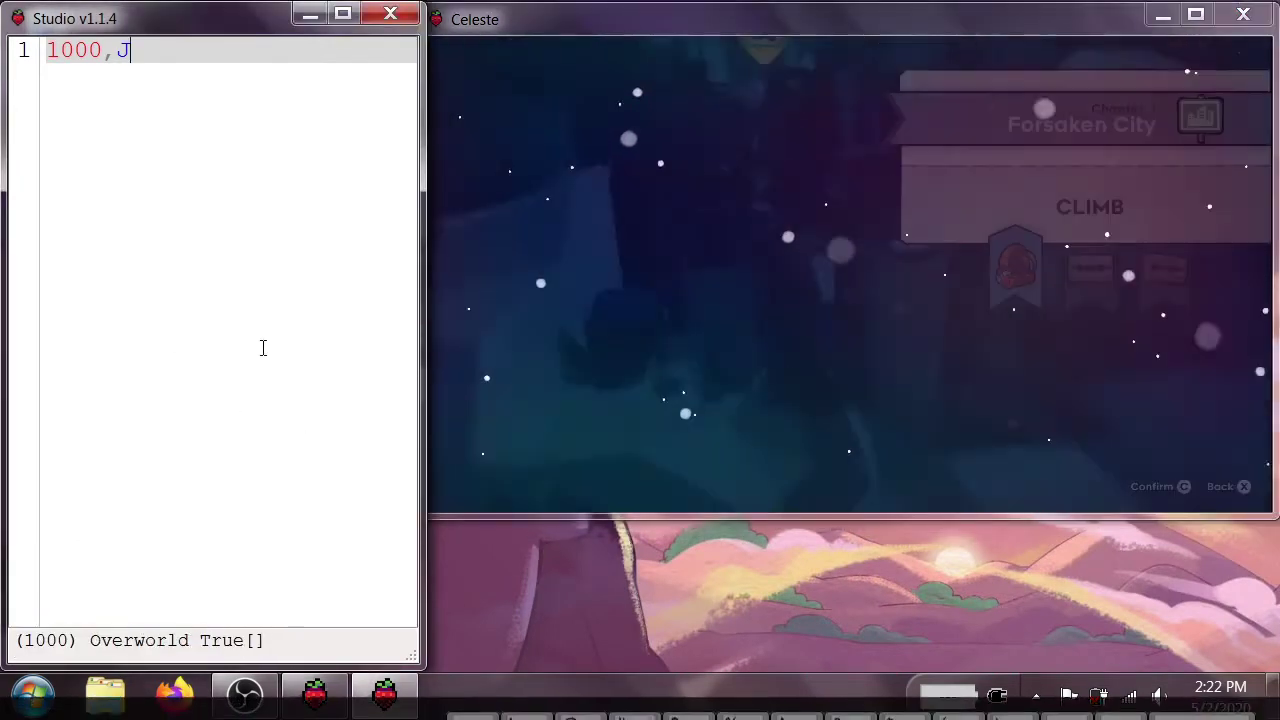
Open the script 6C - Reflection.tas from the LevelFiles folder in Celeste Studio.
key(ctrl+o)
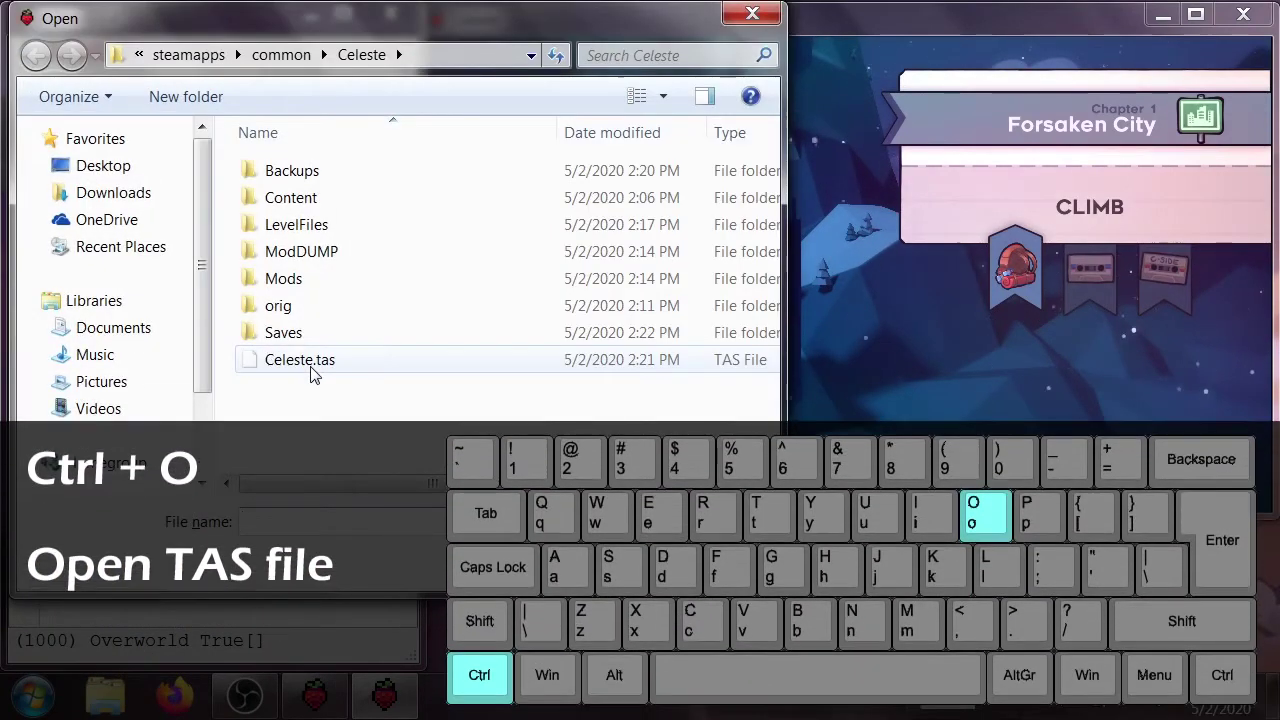
click(305, 362)
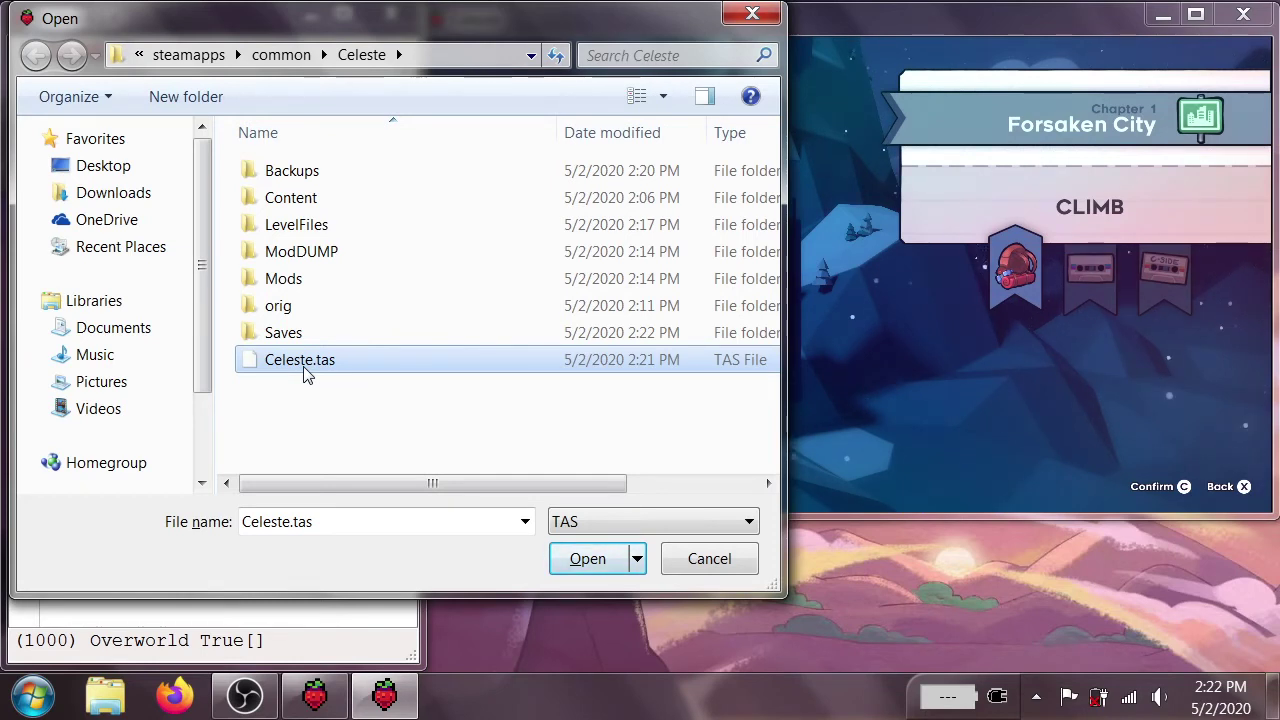
double_click(290, 226)
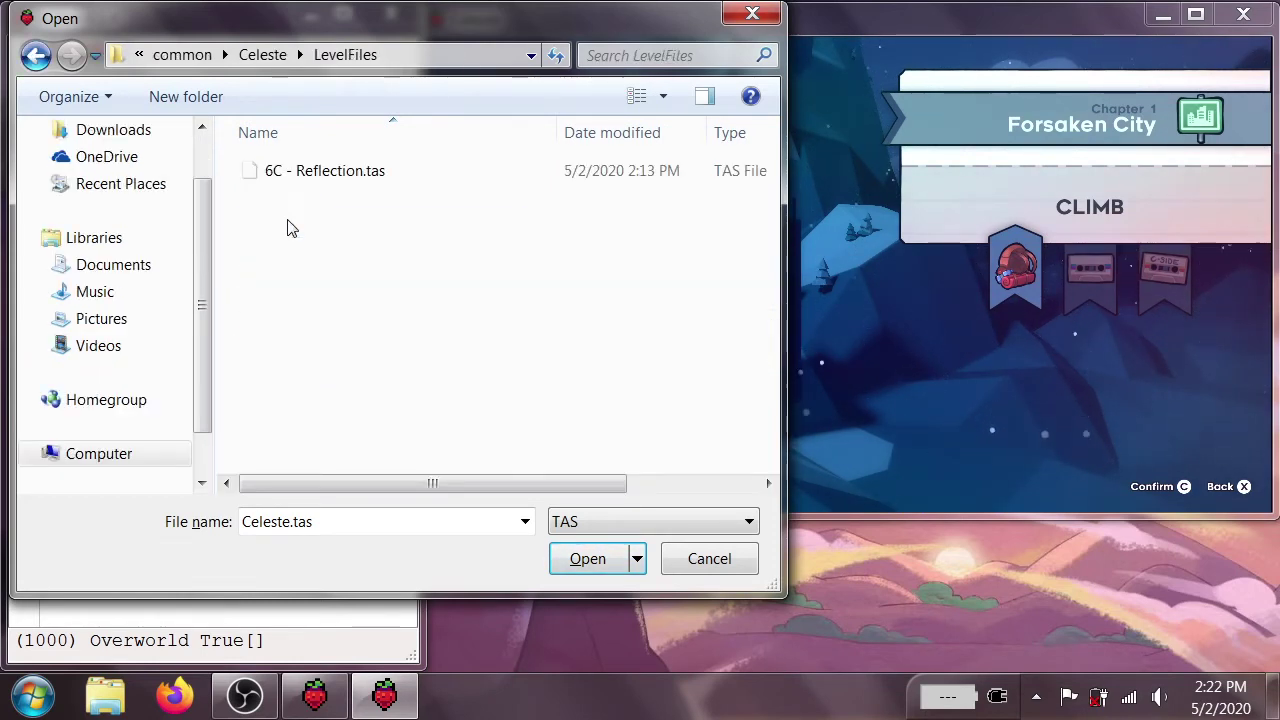
click(322, 175)
click(36, 55)
click(305, 360)
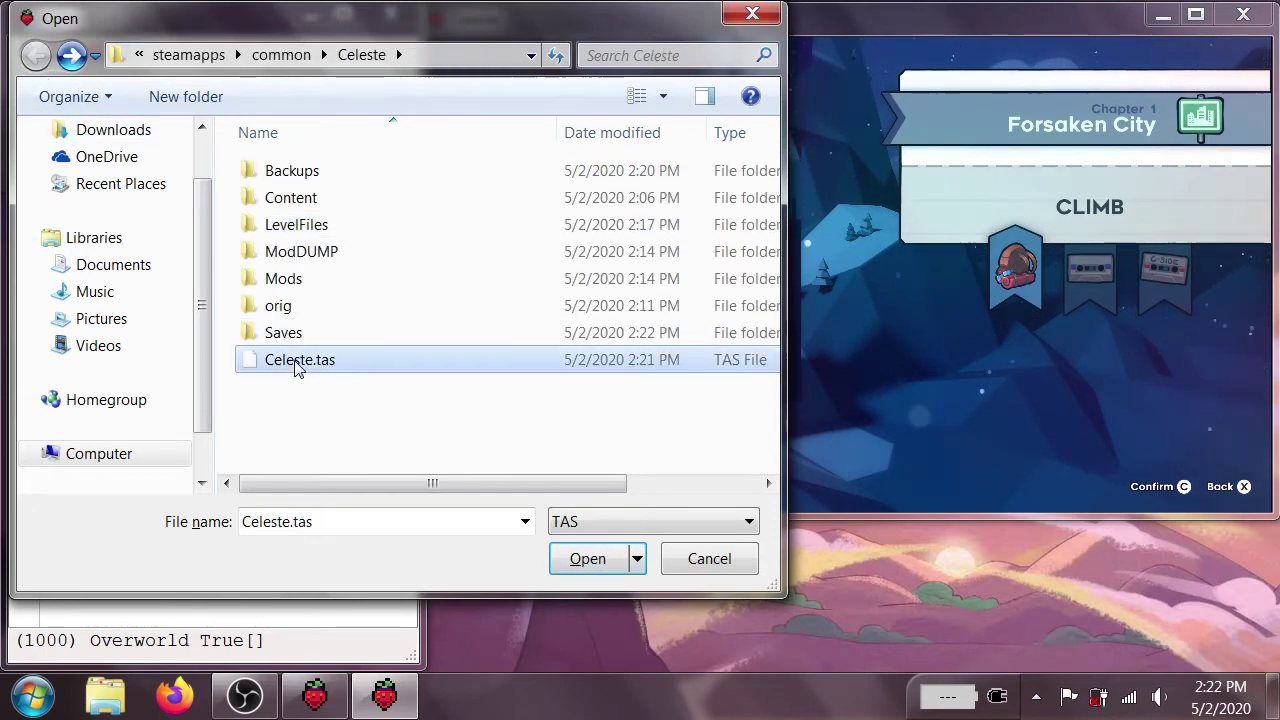
click(74, 62)
click(293, 175)
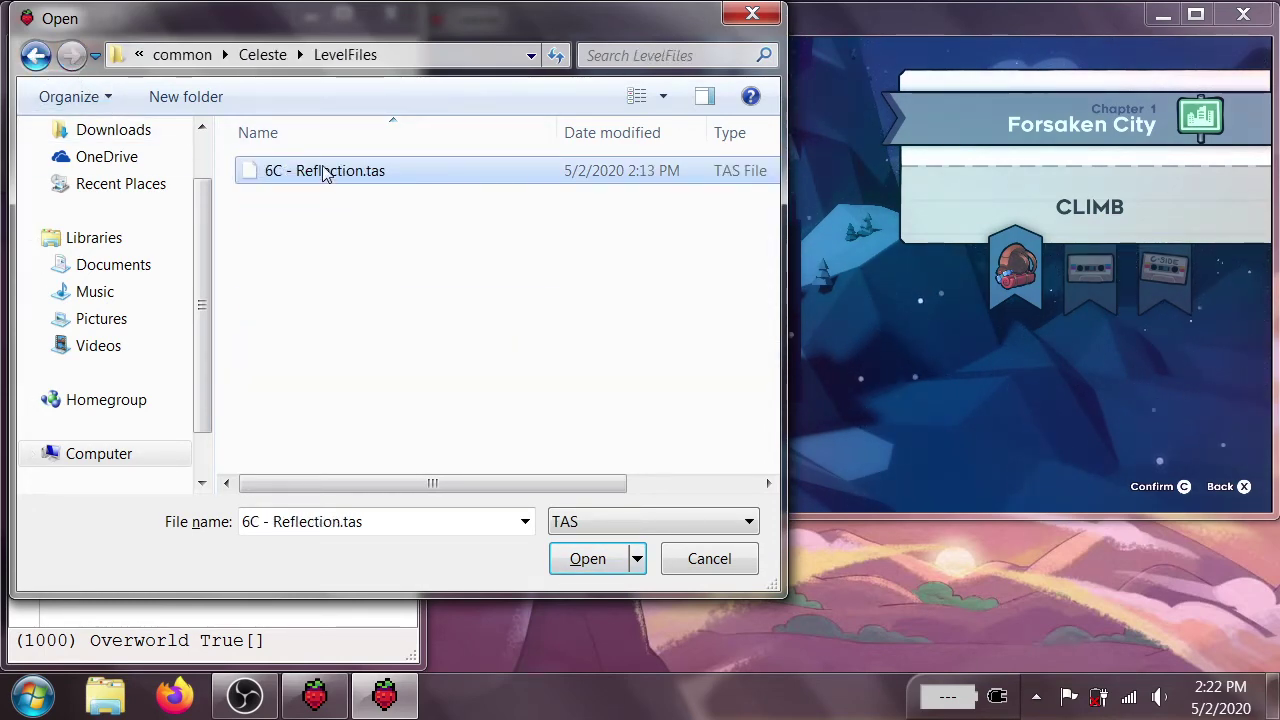
double_click(323, 172)
click(303, 174)
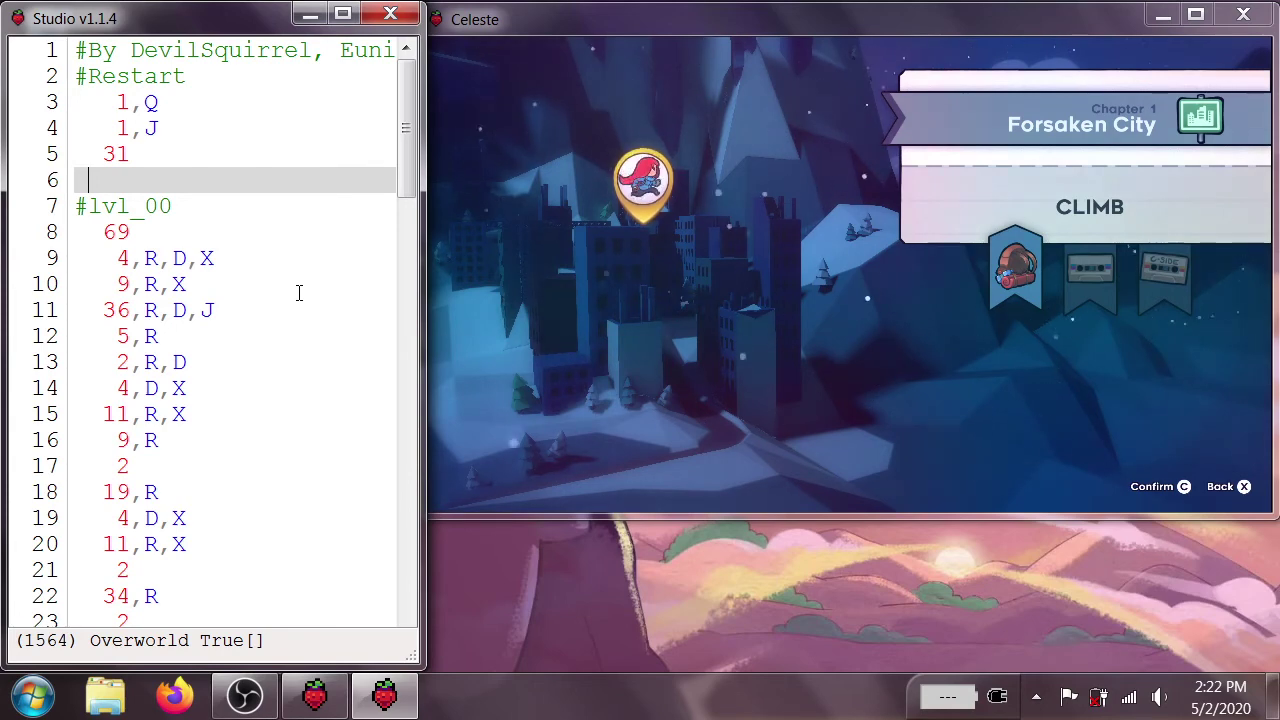
Start the C-Side of Chapter 6, Reflection, from Celeste's chapter map.
key(Control_R)
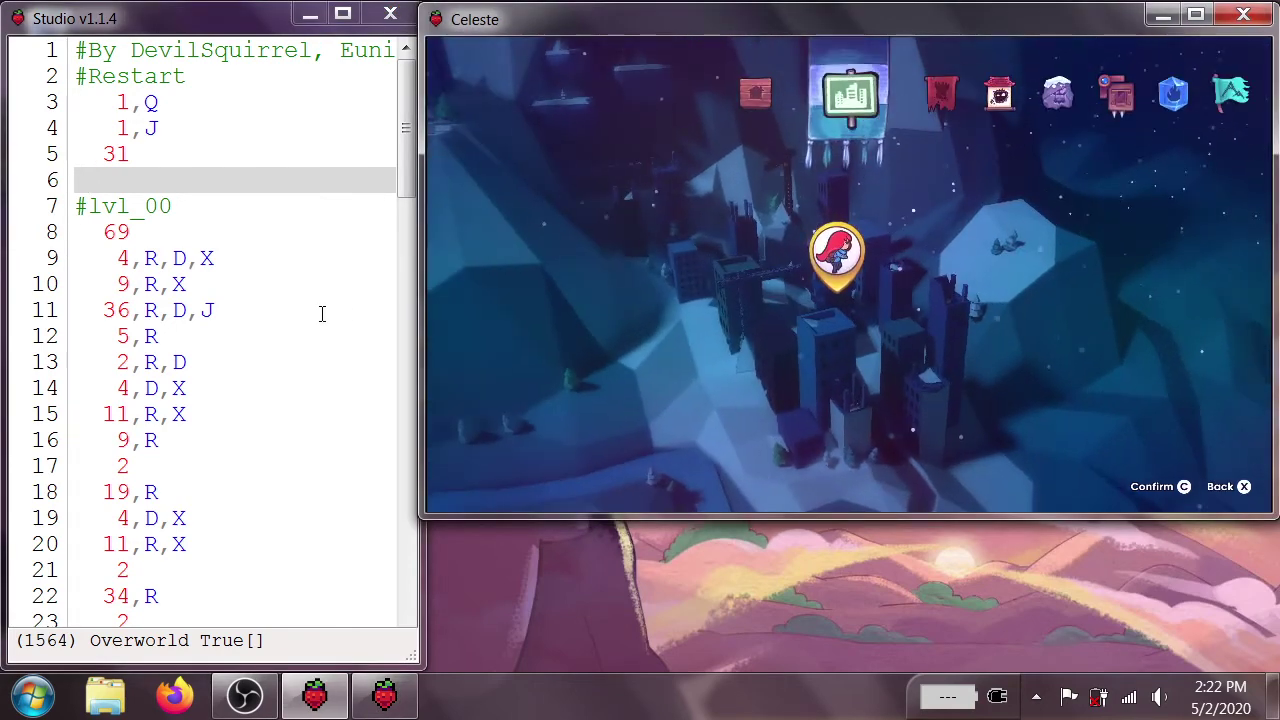
key(Right)
key(Right)
key(Right)
key(Right)
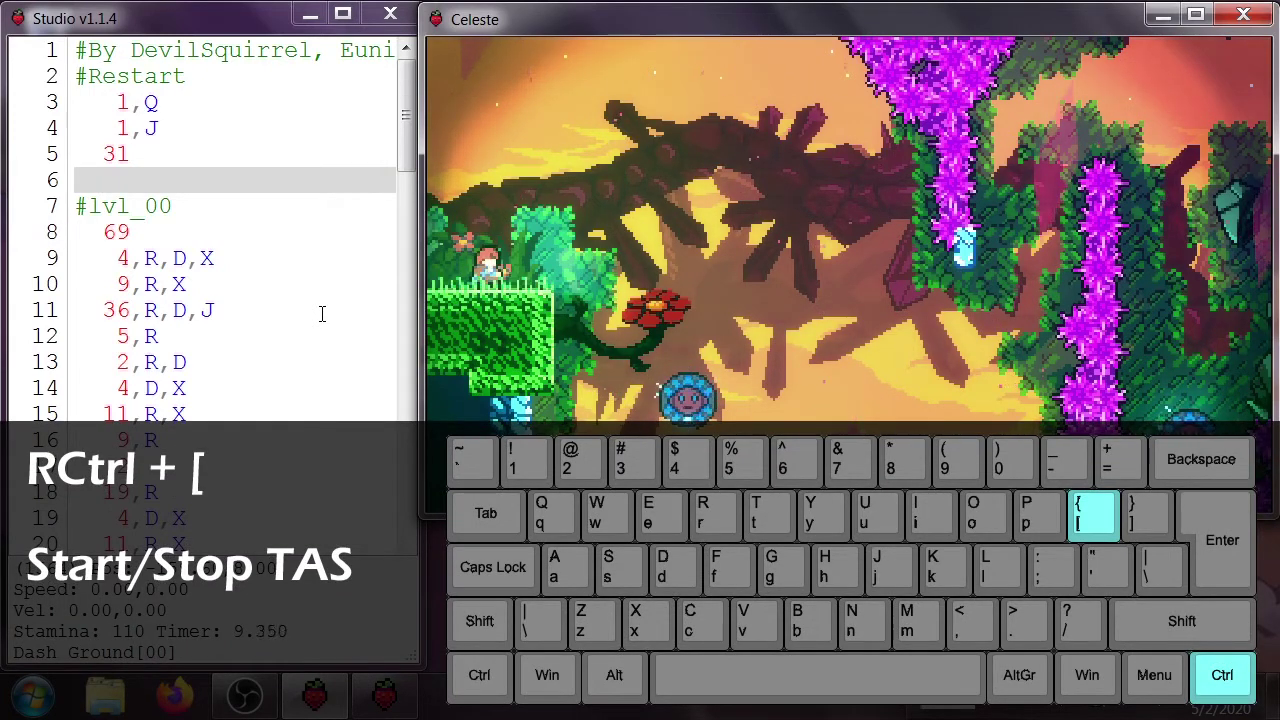
Start the Reflection TAS, stop it partway through lvl_01, and start it again from the beginning.
key(ctrl+bracketleft)
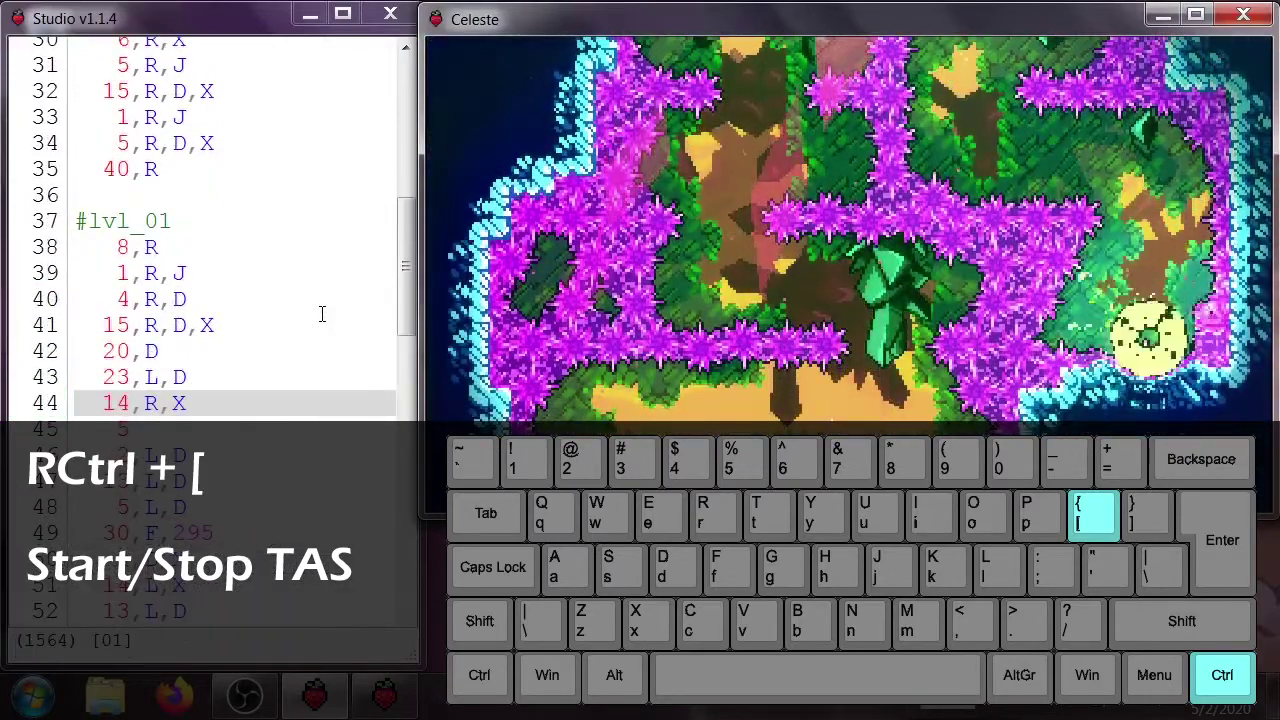
key(ctrl+bracketleft)
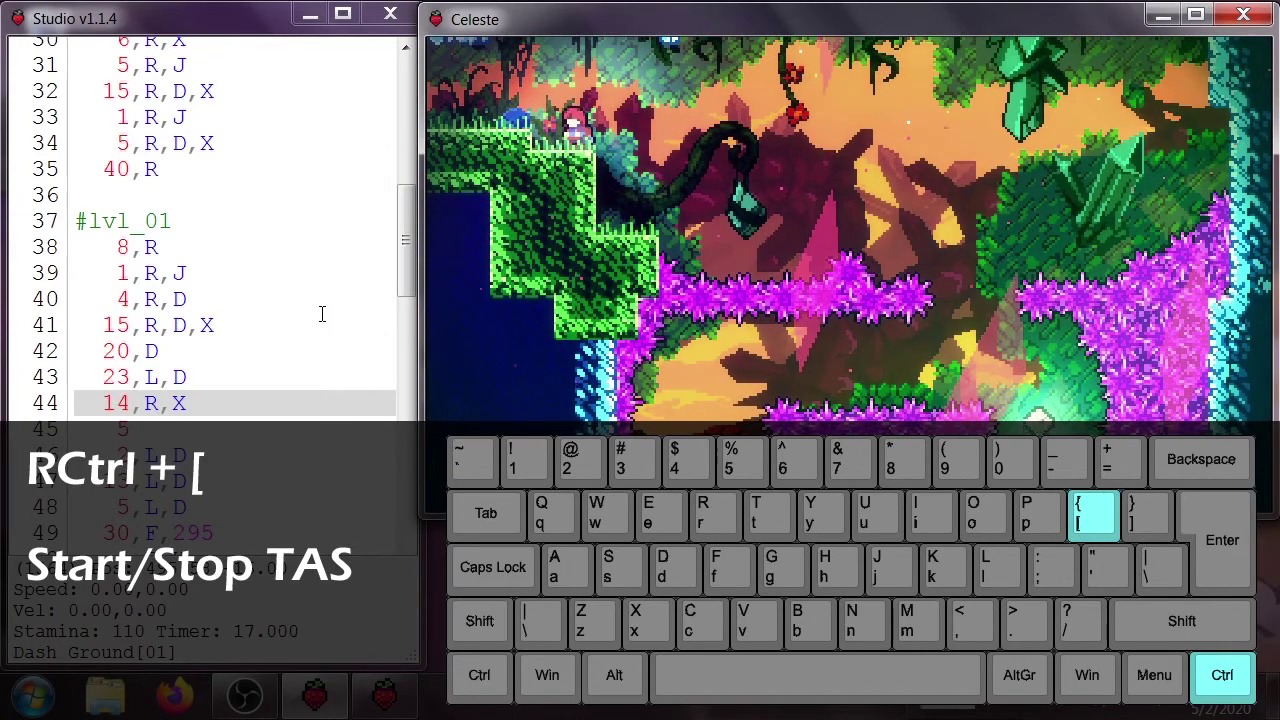
key(ctrl+bracketleft)
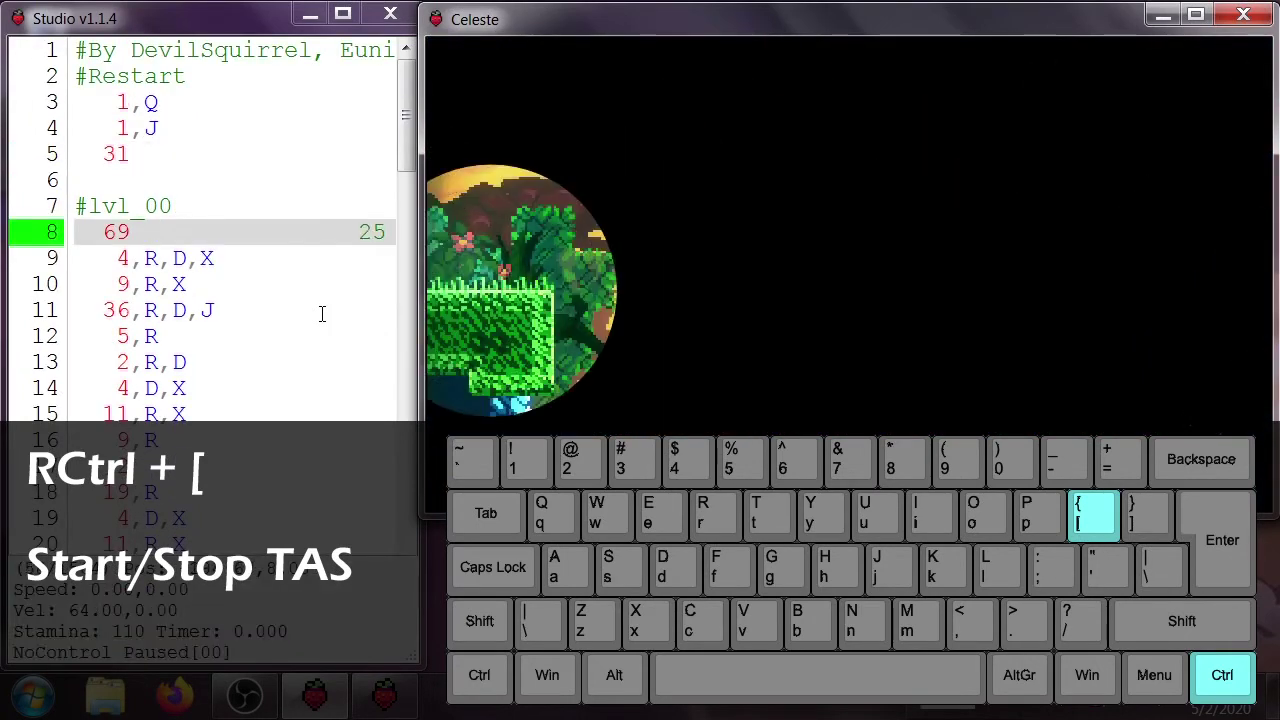
Pause the TAS playback, advance it frame by frame and resume it.
key(bracketleft)
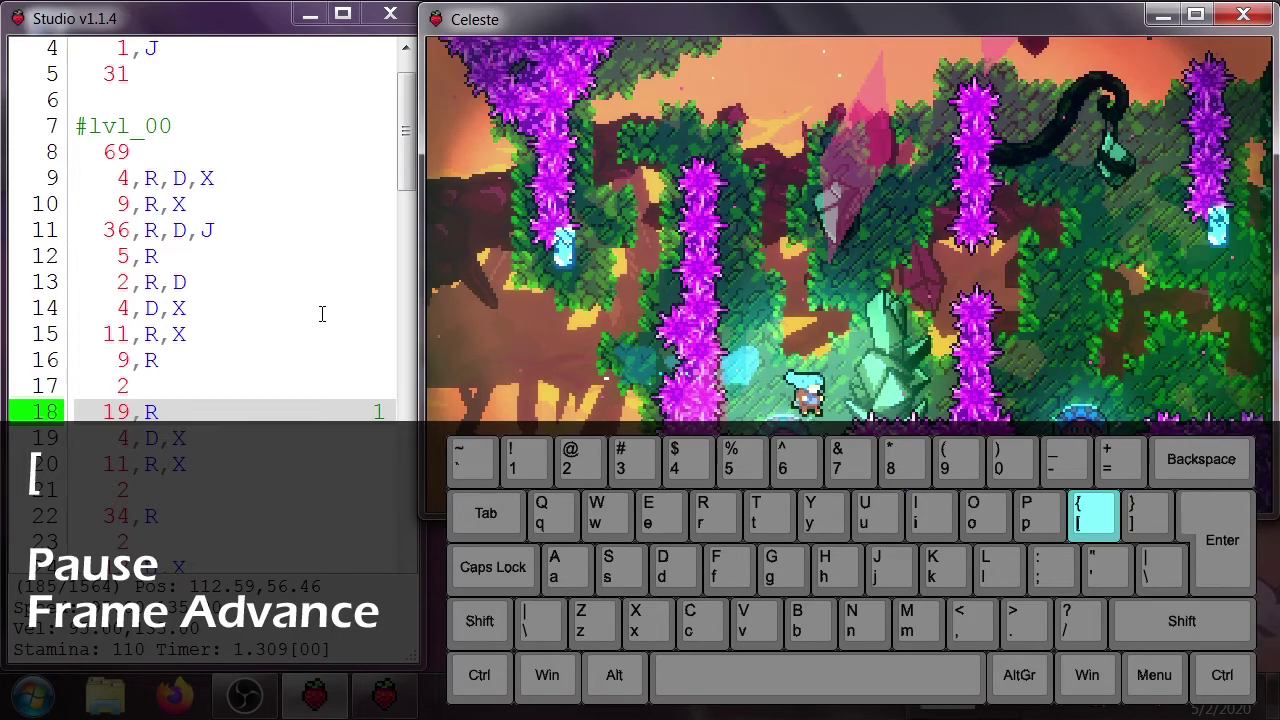
key(bracketright)
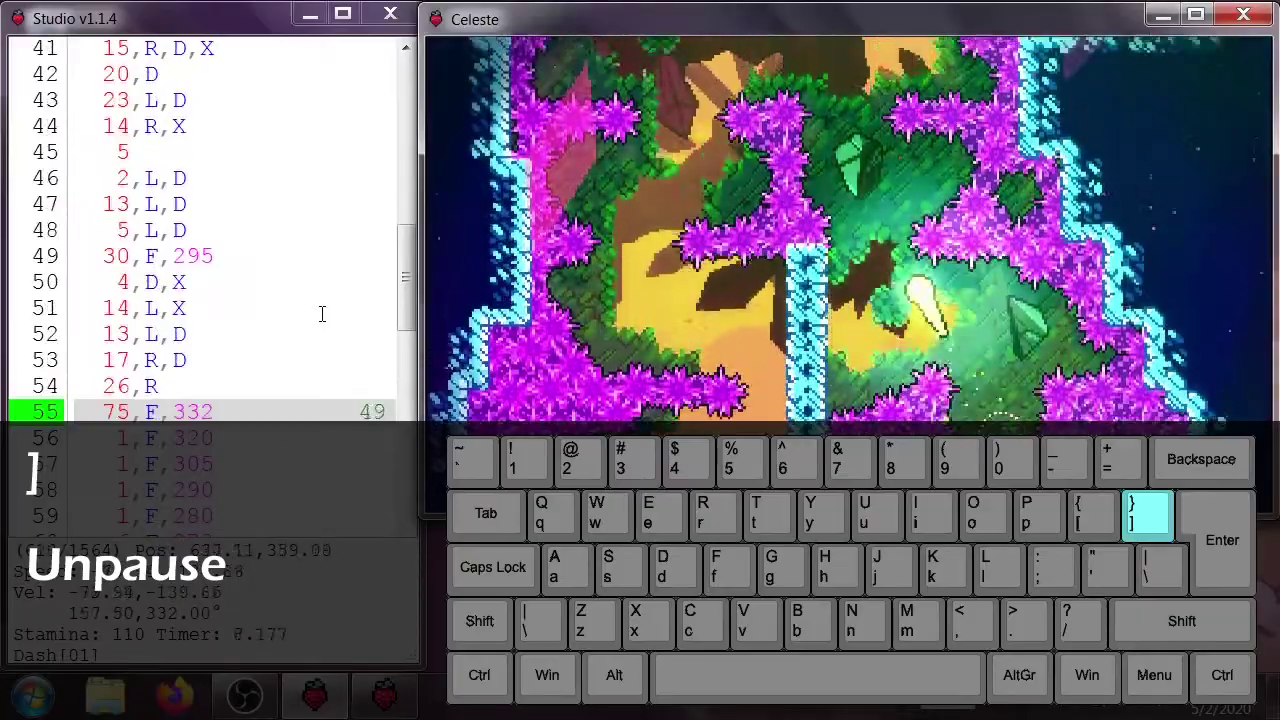
key(ctrl+shift)
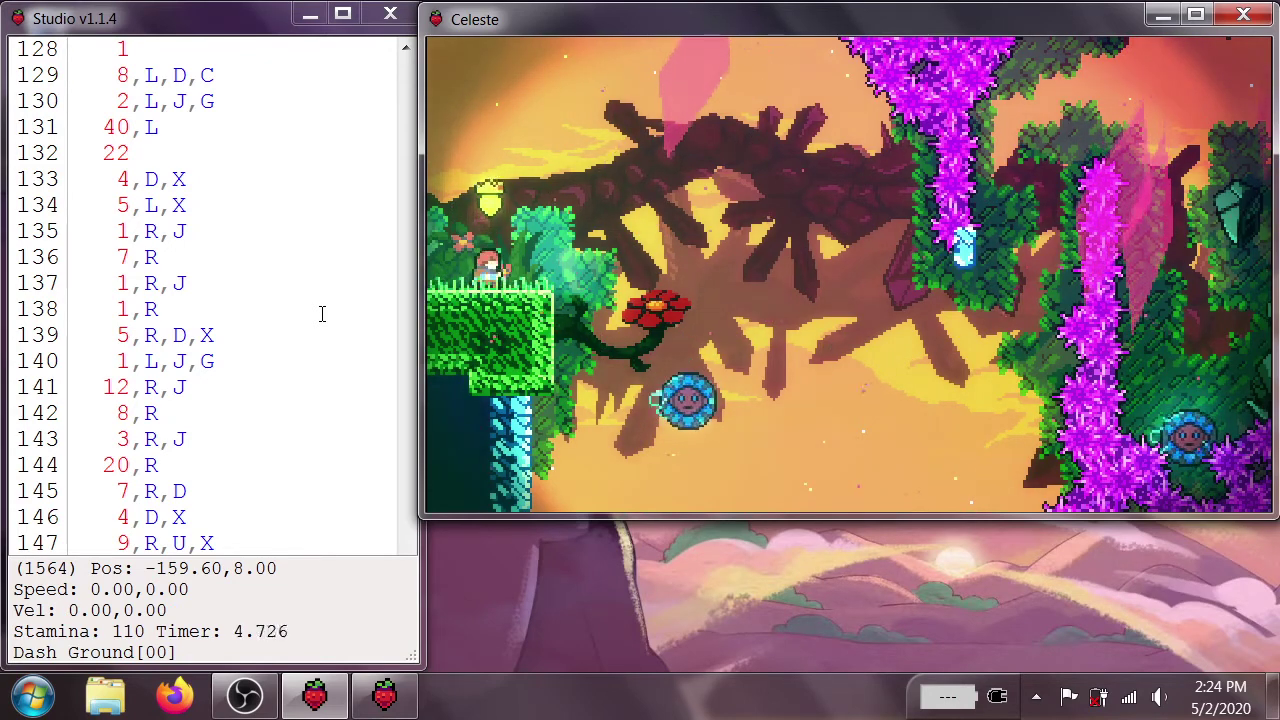
Show and hide the hitboxes in the level, and switch simplified graphics on and off.
key(b)
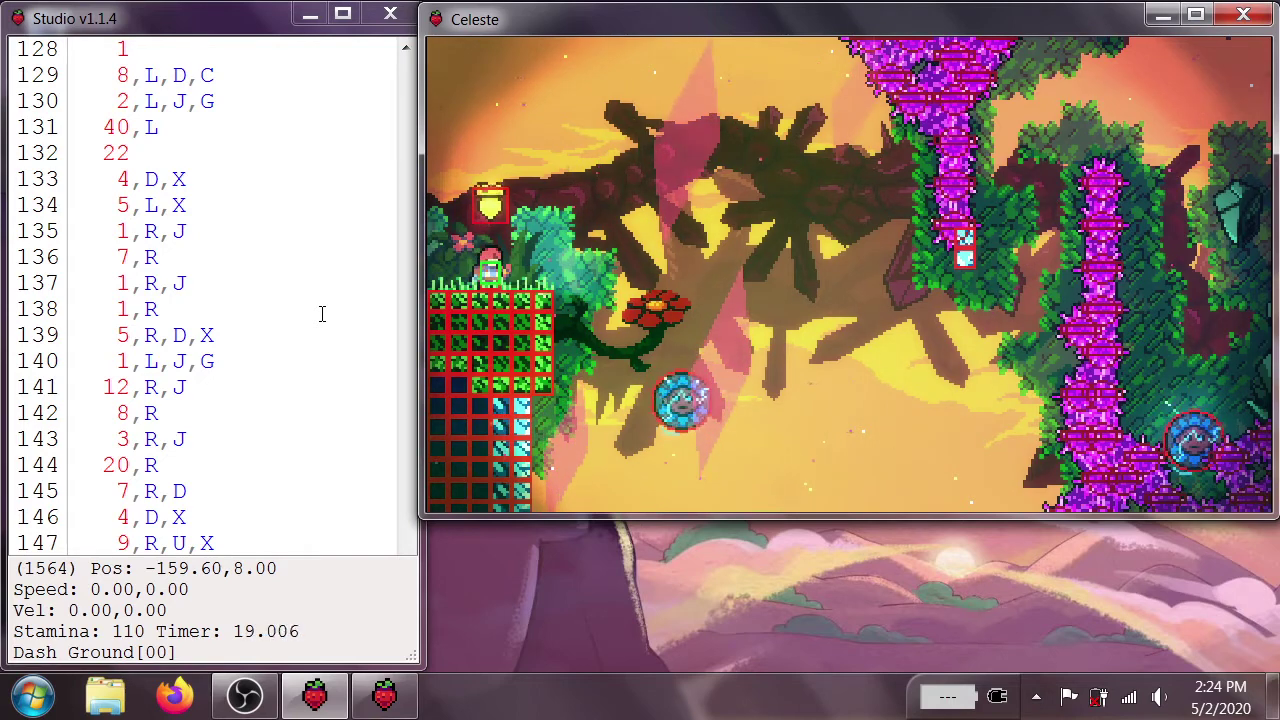
key(b)
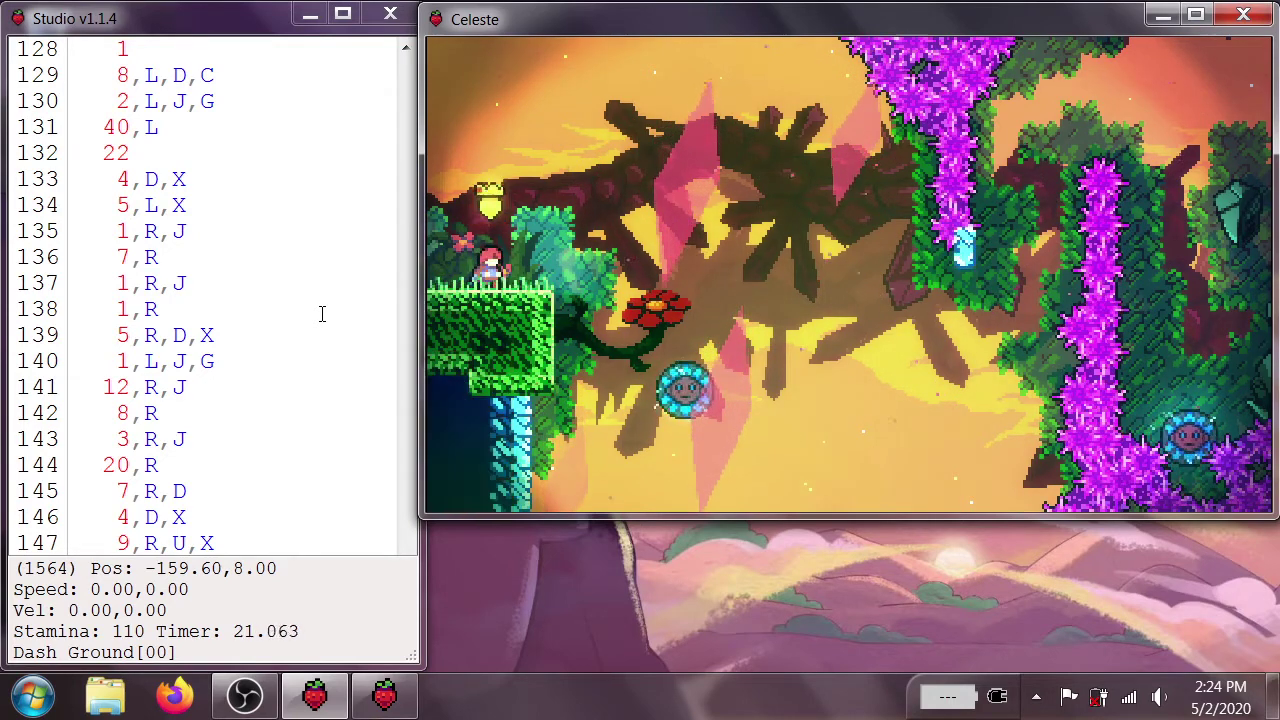
key(n)
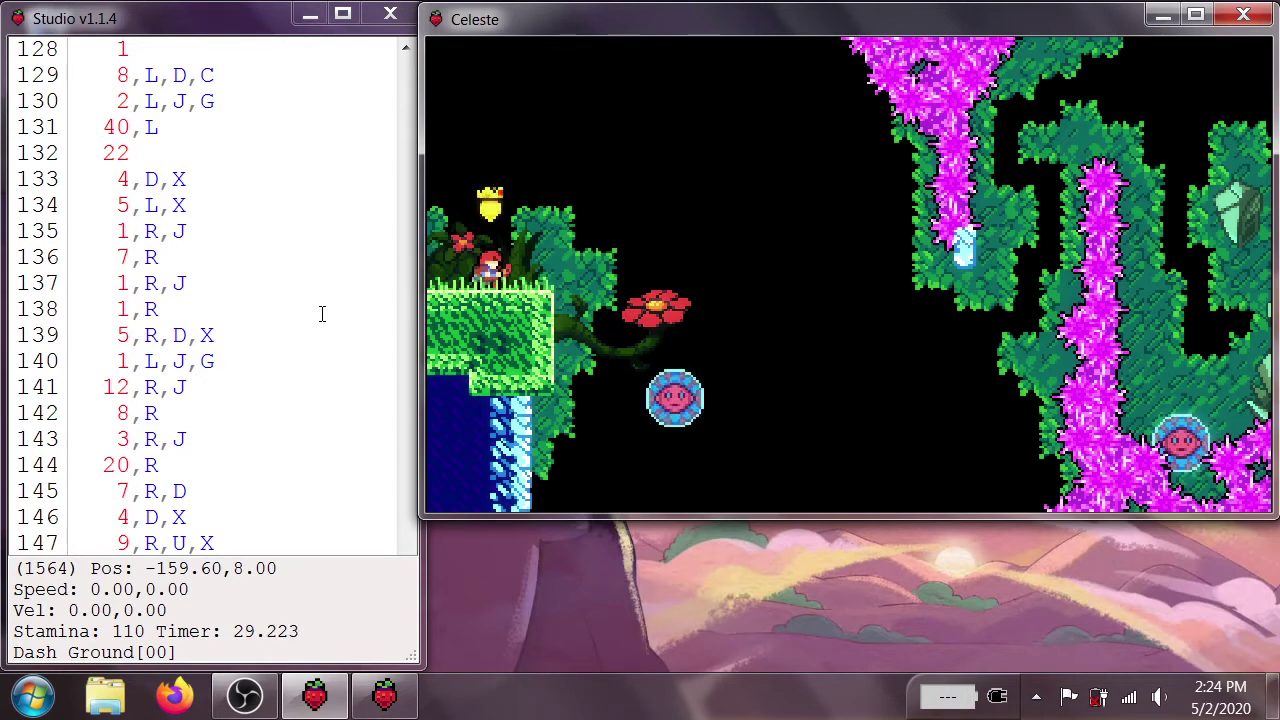
key(ctrl+b)
key(ctrl+b)
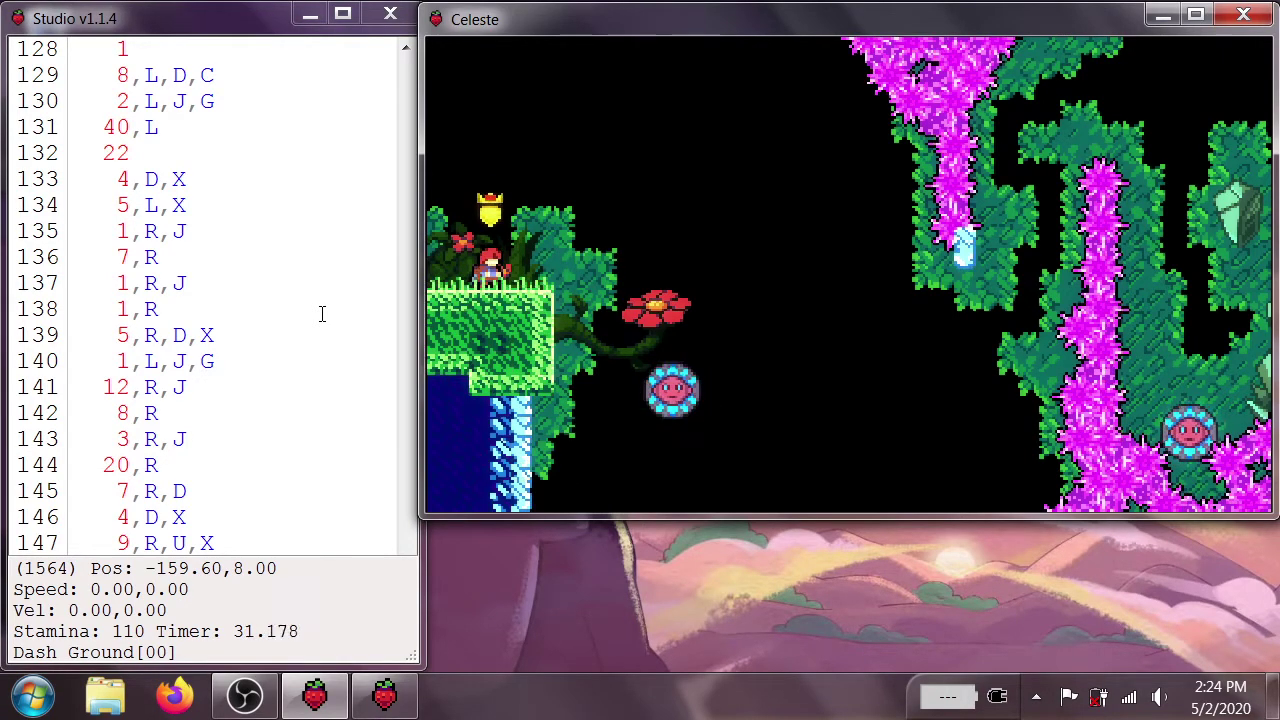
key(ctrl+n)
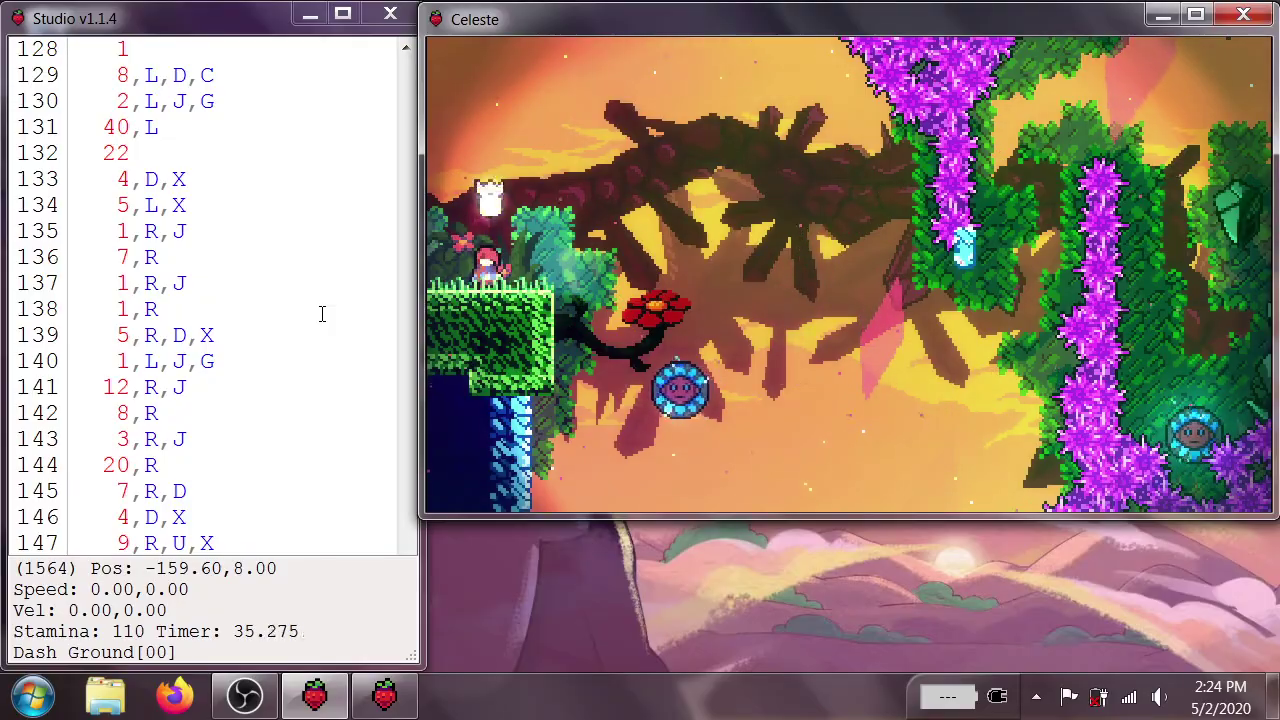
Insert a *** breakpoint after the 1,L,J,G line at line 140 and run the TAS up to it.
key(Control_R)
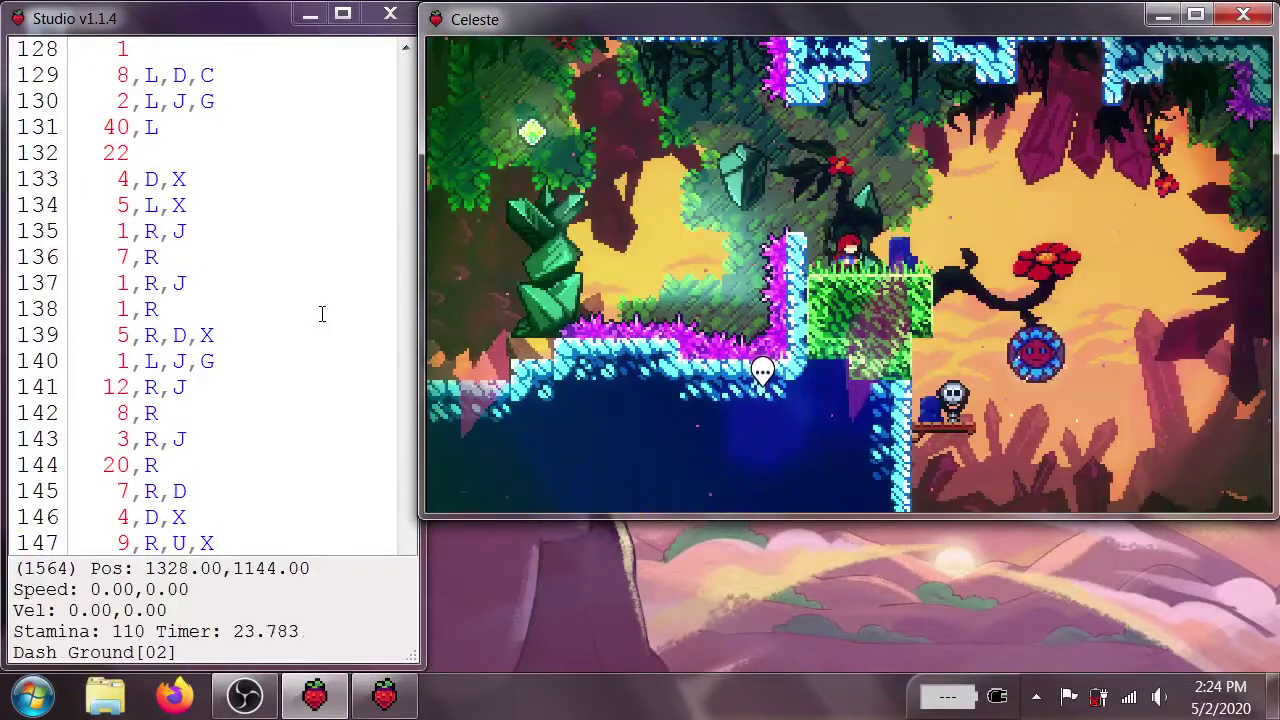
scroll(322, 314, up, 13)
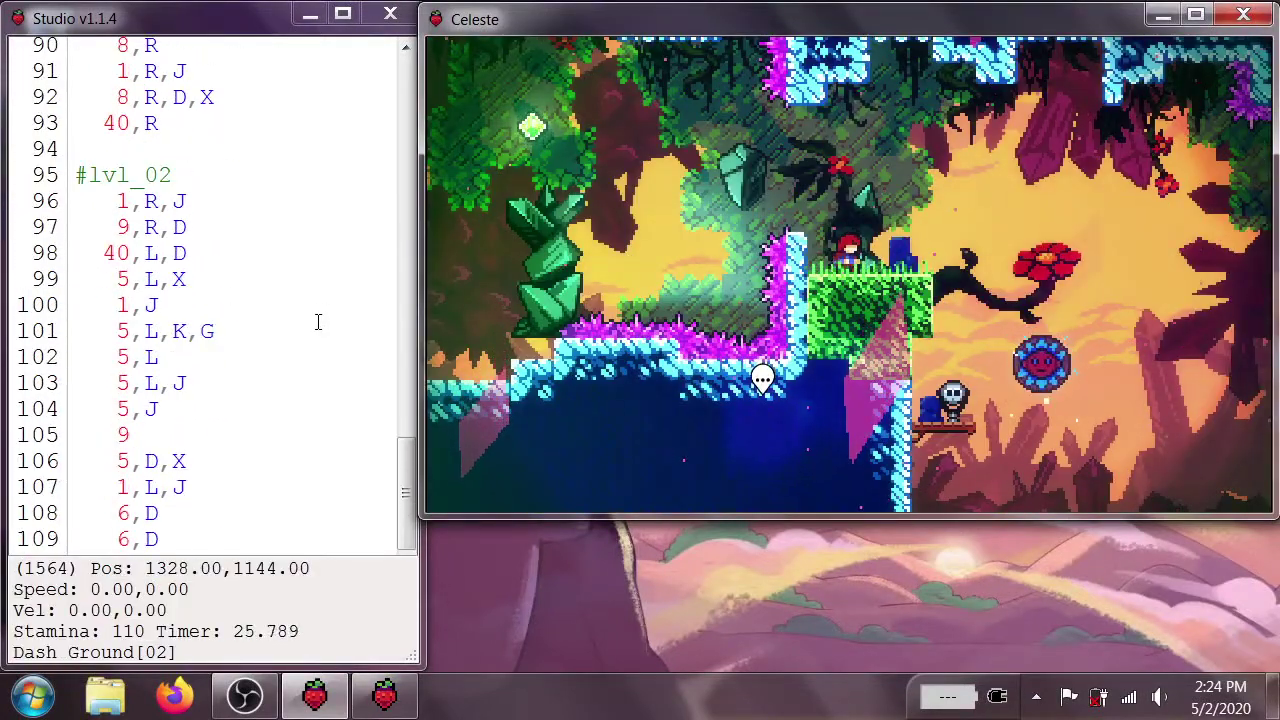
scroll(318, 321, down, 14)
click(256, 289)
key(Return)
text(**)
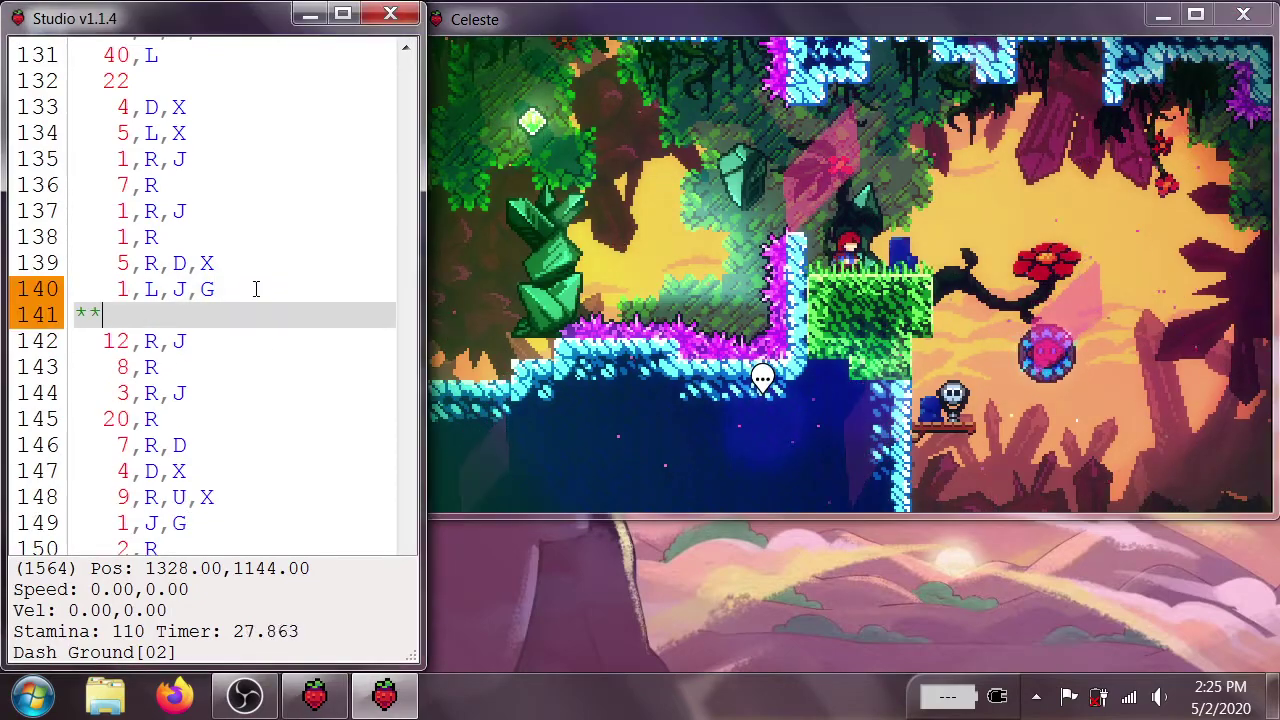
text(*)
key(alt+Tab)
key(Control_R)
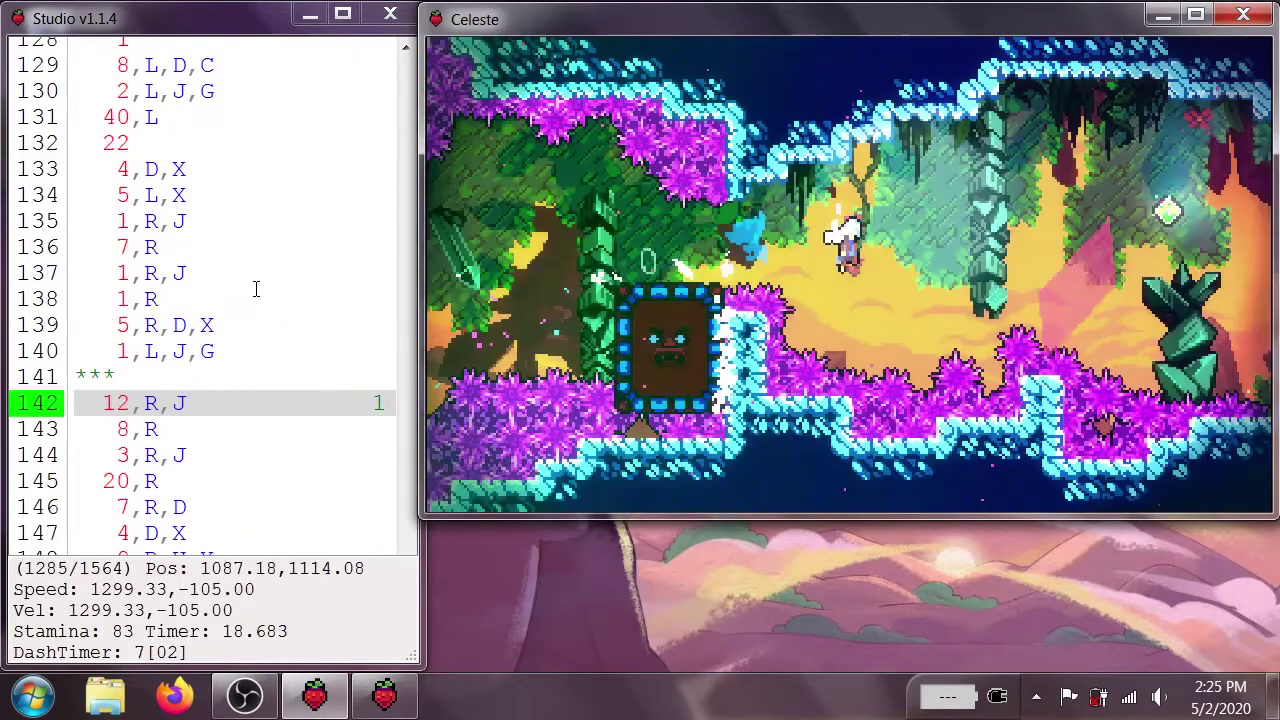
key(bracketleft)
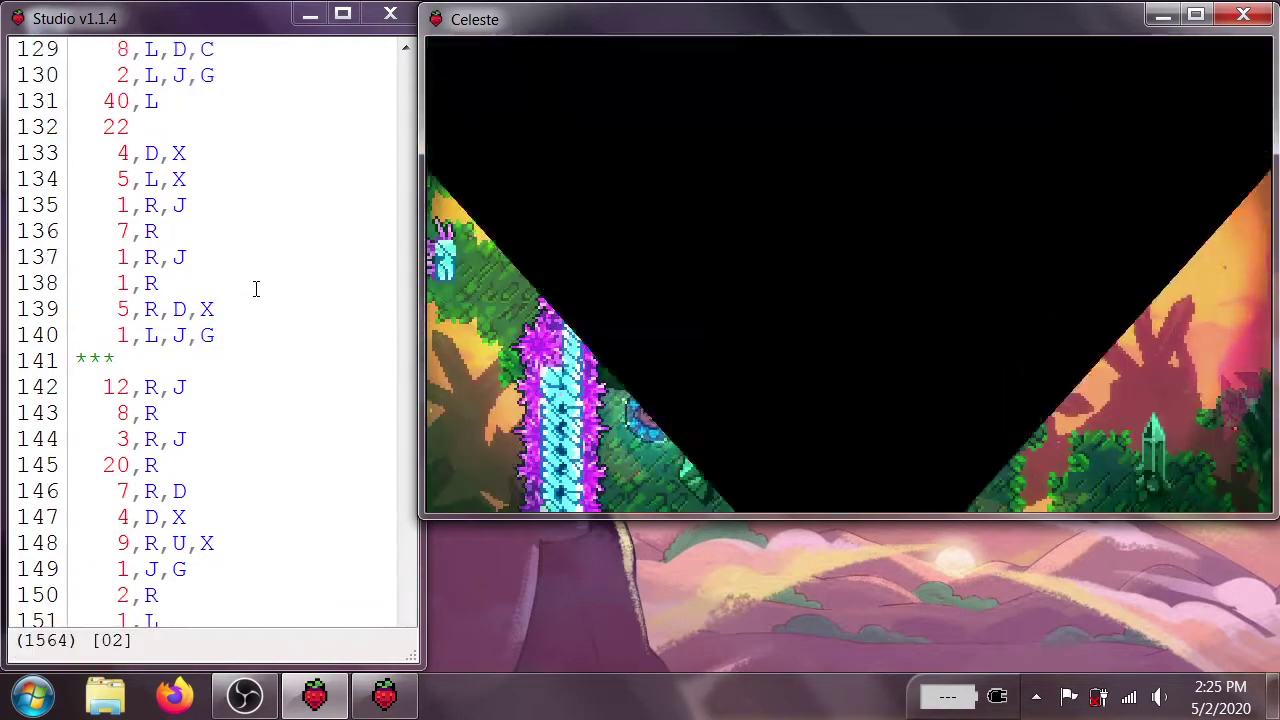
Open the mod options from the paused game and turn Center Camera off.
key(Down)
key(Down)
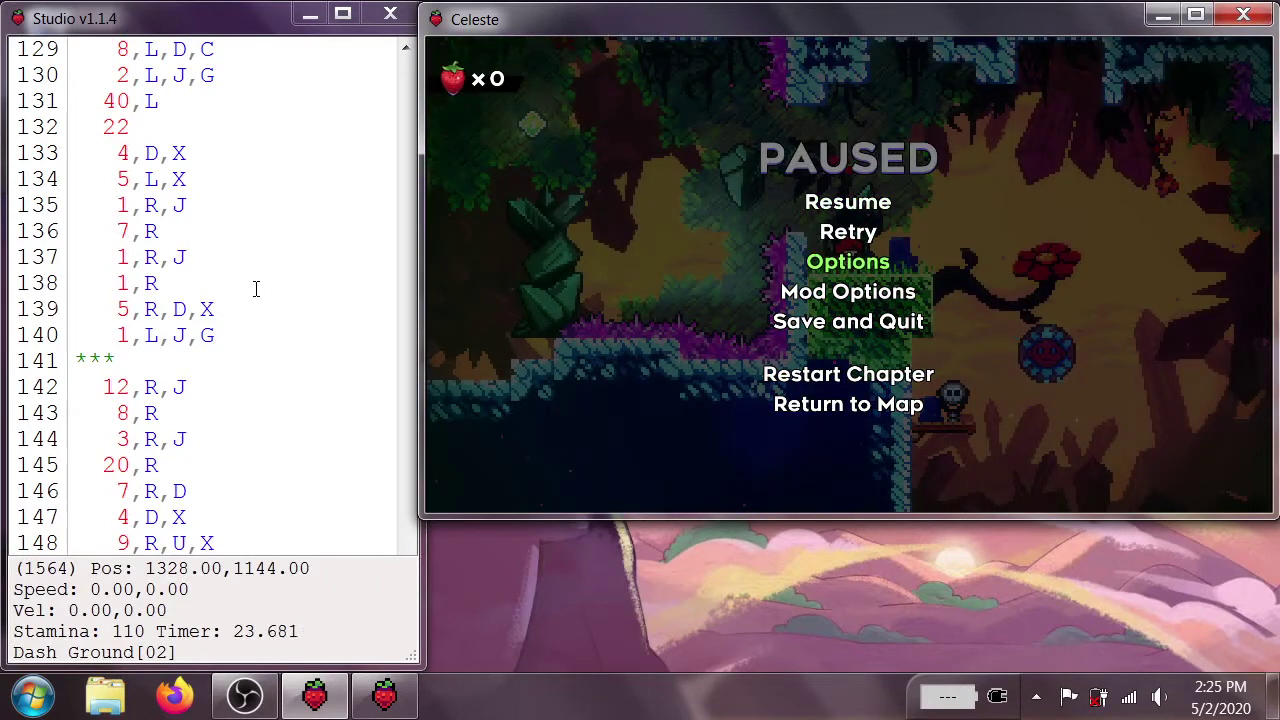
key(Down)
key(Return)
key(Down)
key(Down)
key(Down)
key(Down)
key(Up)
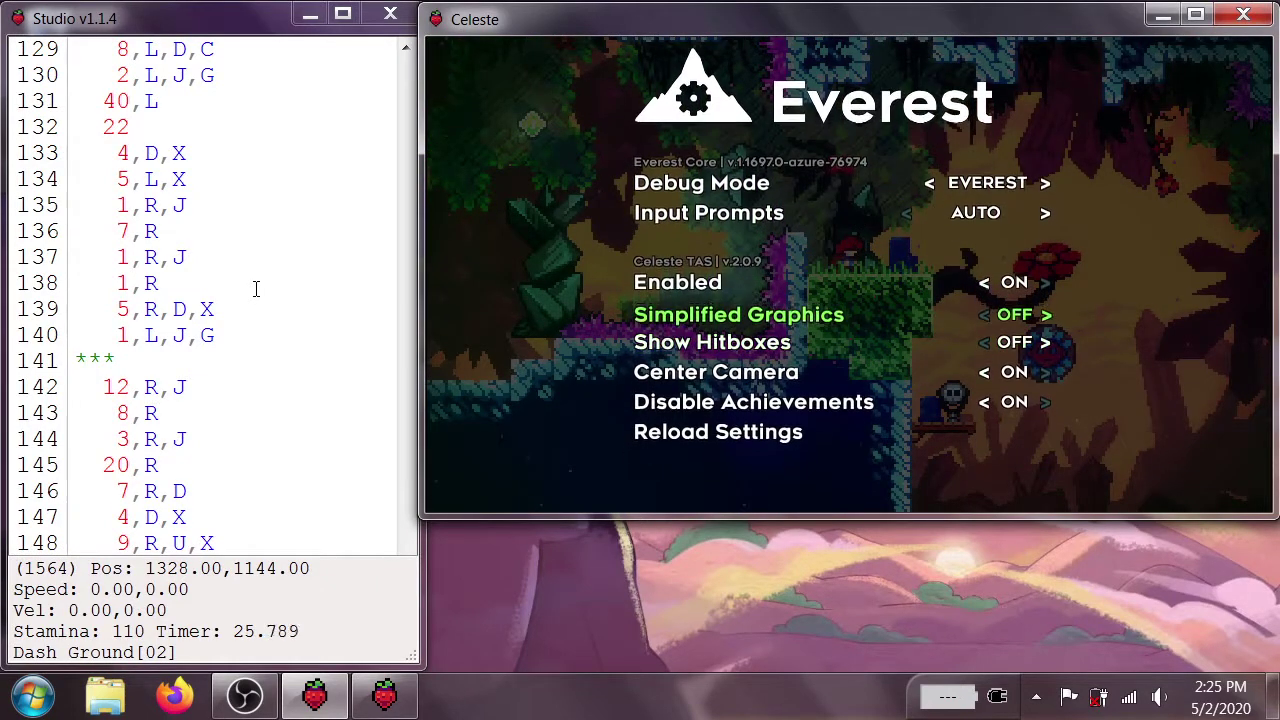
key(Down)
key(Down)
key(Left)
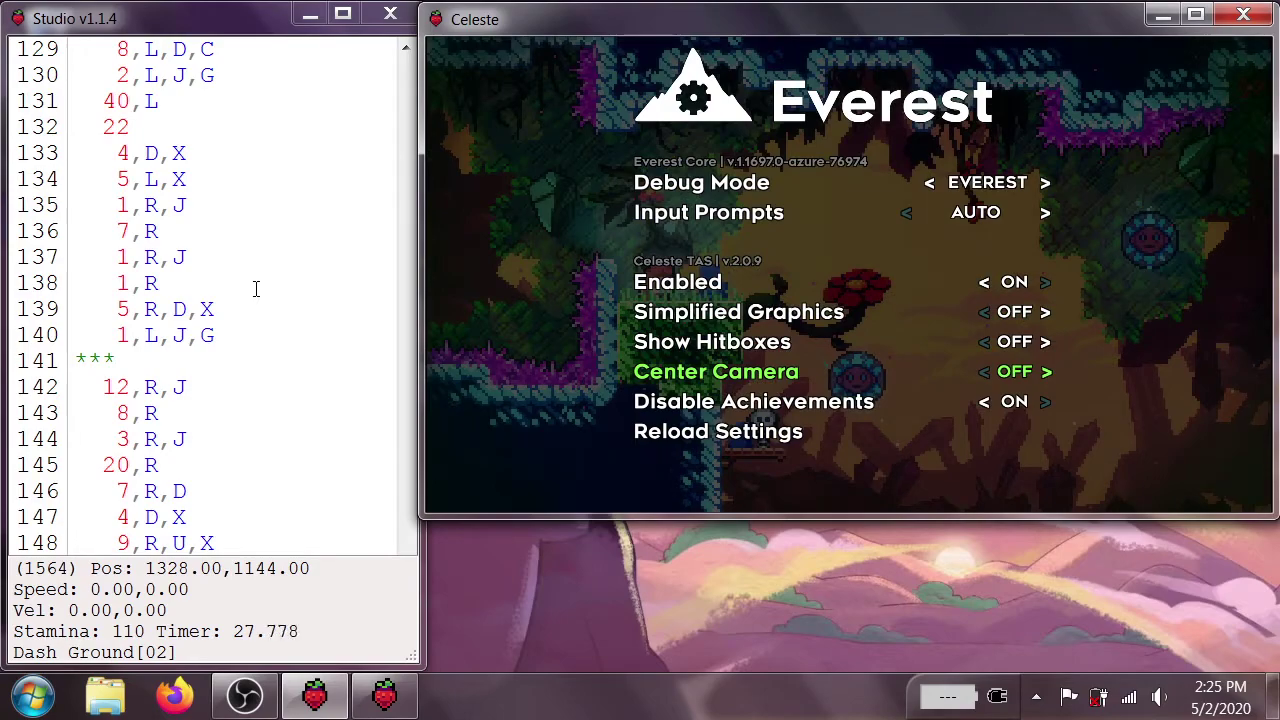
key(Right)
key(Left)
Switch Show Hitboxes on and back off, and do the same with Simplified Graphics.
key(Up)
key(Right)
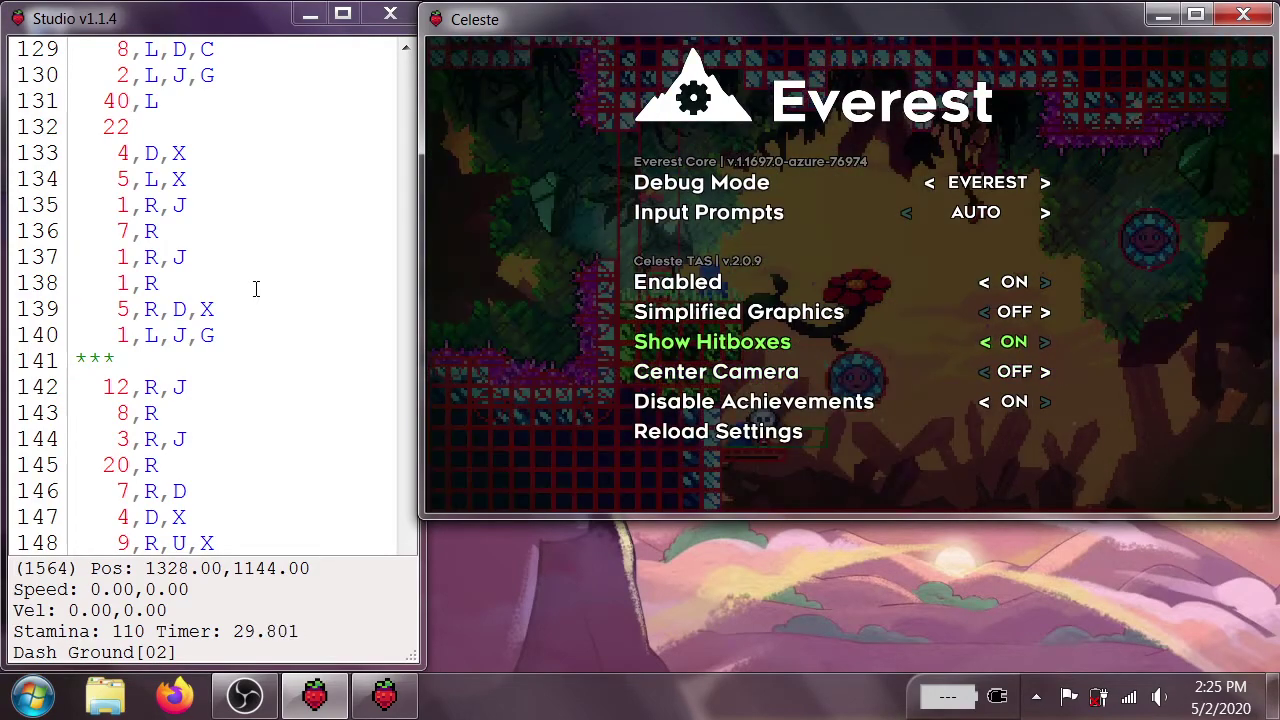
key(Left)
key(Up)
key(Right)
key(Left)
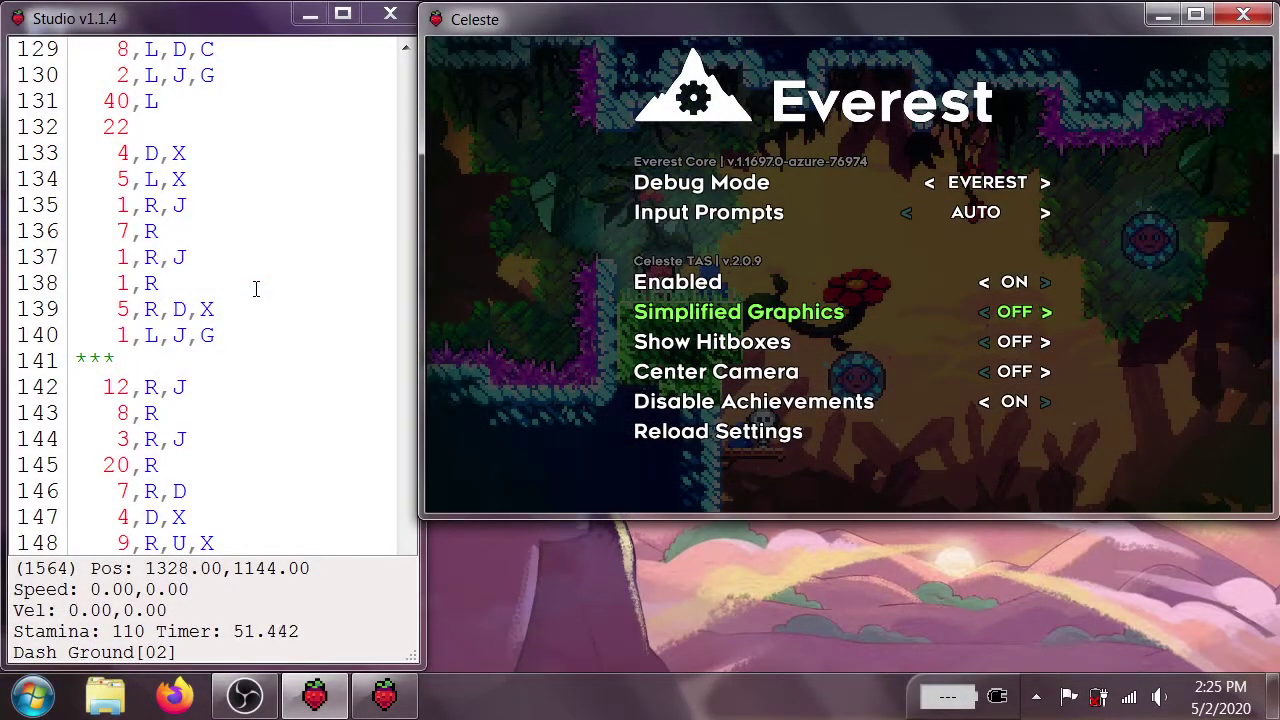
Save the TAS as a new file named MyAwesomeTAS in the LevelFiles folder.
click(288, 358)
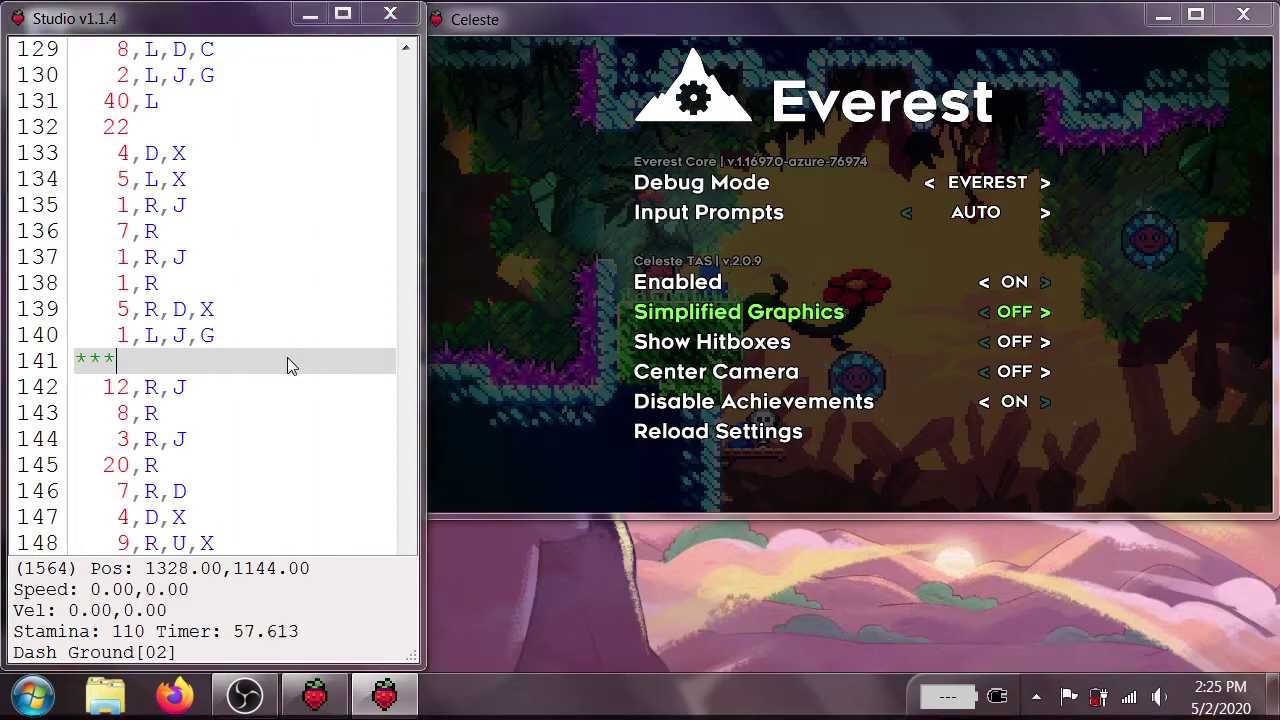
key(ctrl+shift+s)
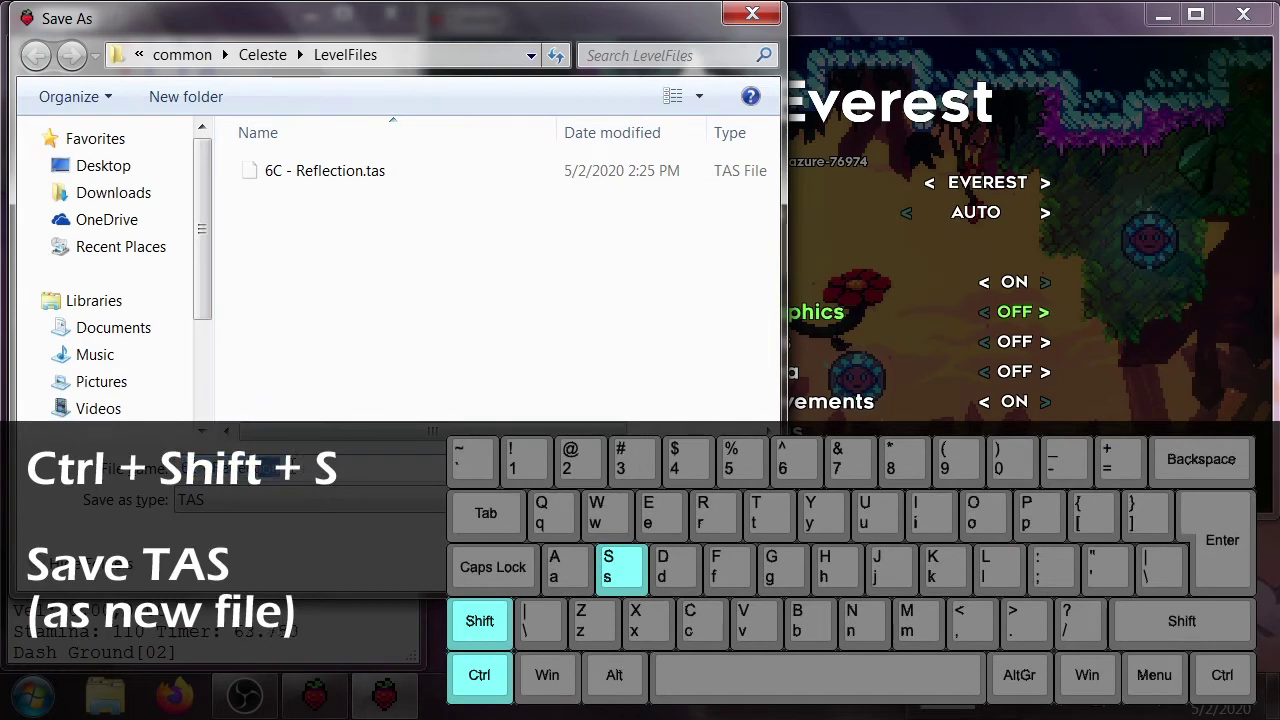
text(MyAwesomeTAS)
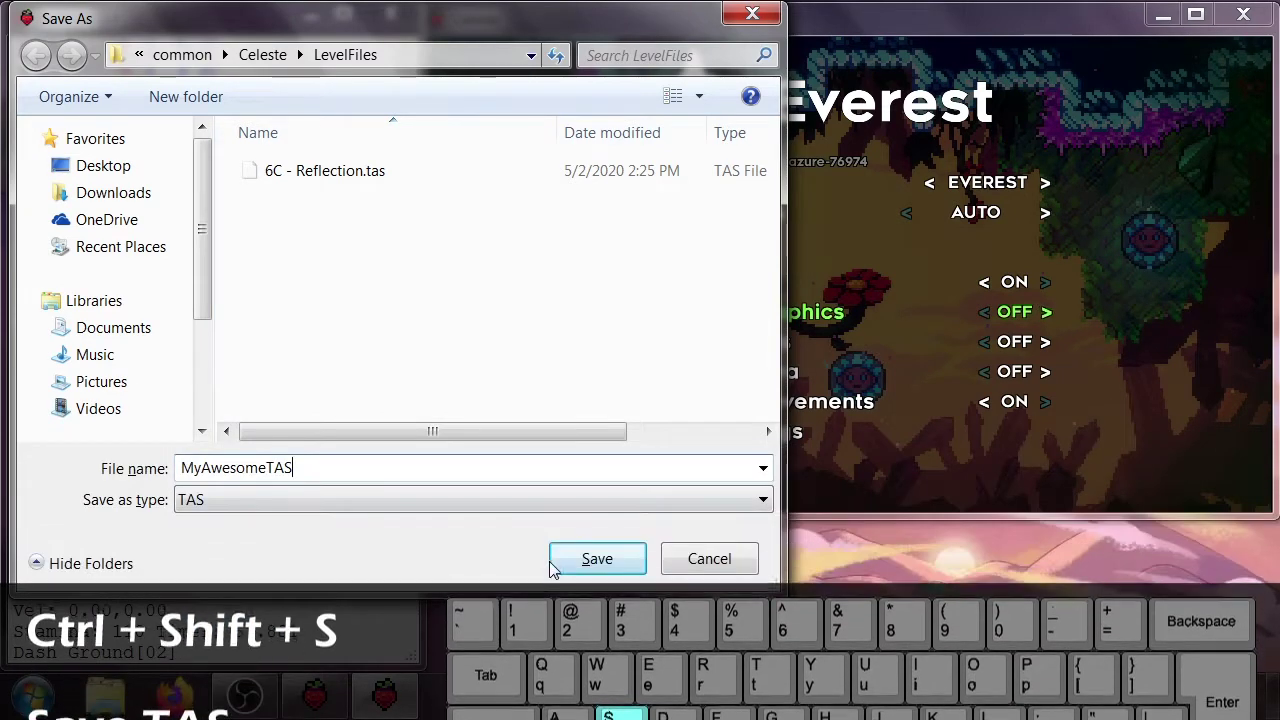
click(586, 564)
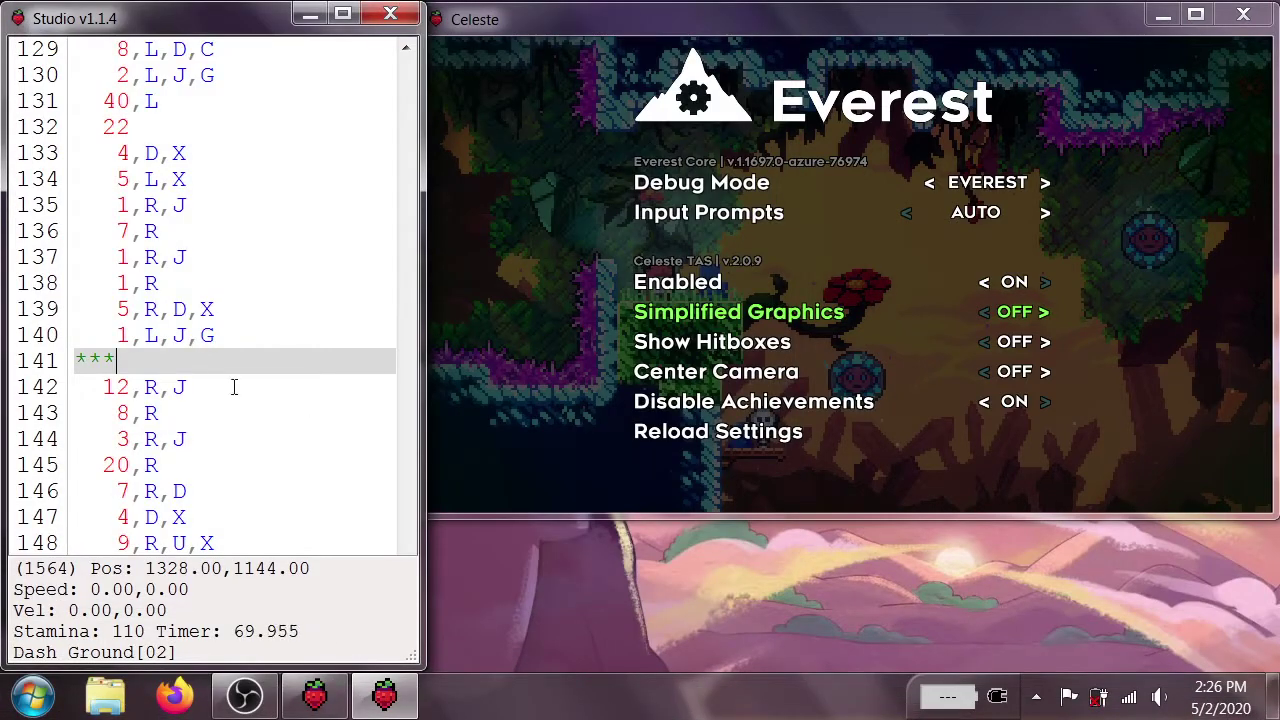
Clear all existing inputs and write 1,Q, 1,J and 31, followed by a blank line and 15,X.
key(ctrl+a)
key(Delete)
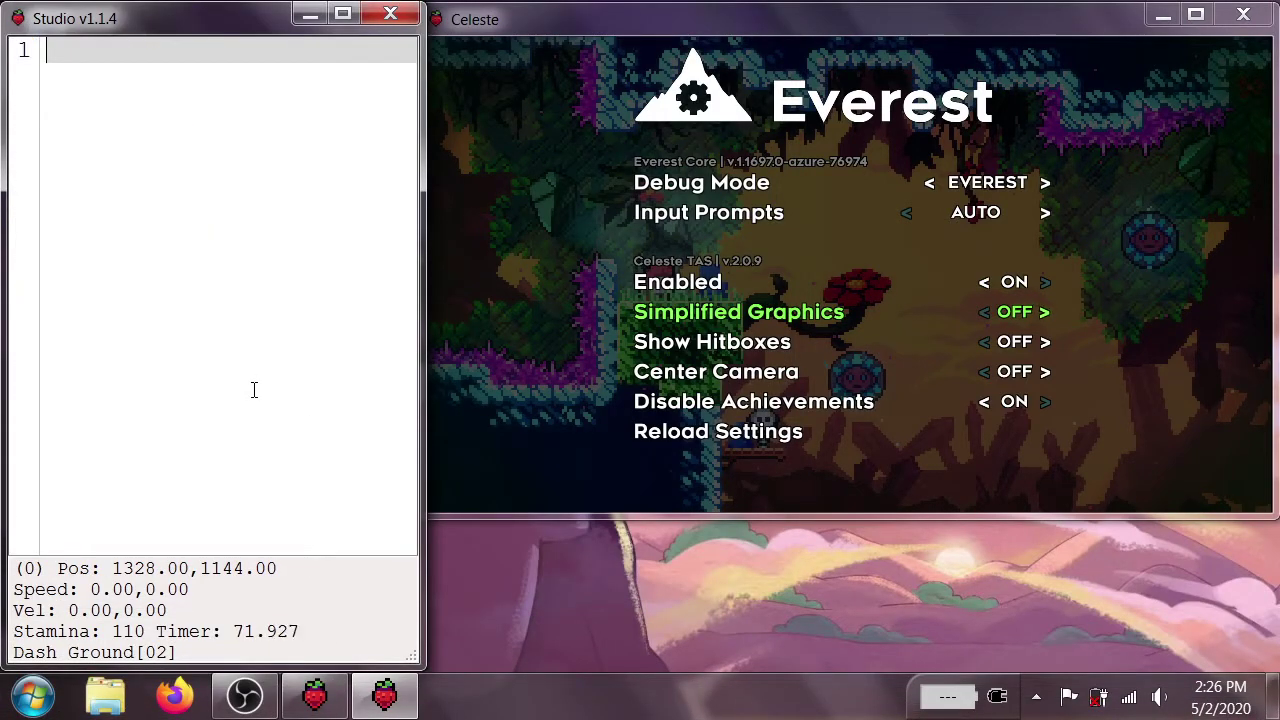
key(Return)
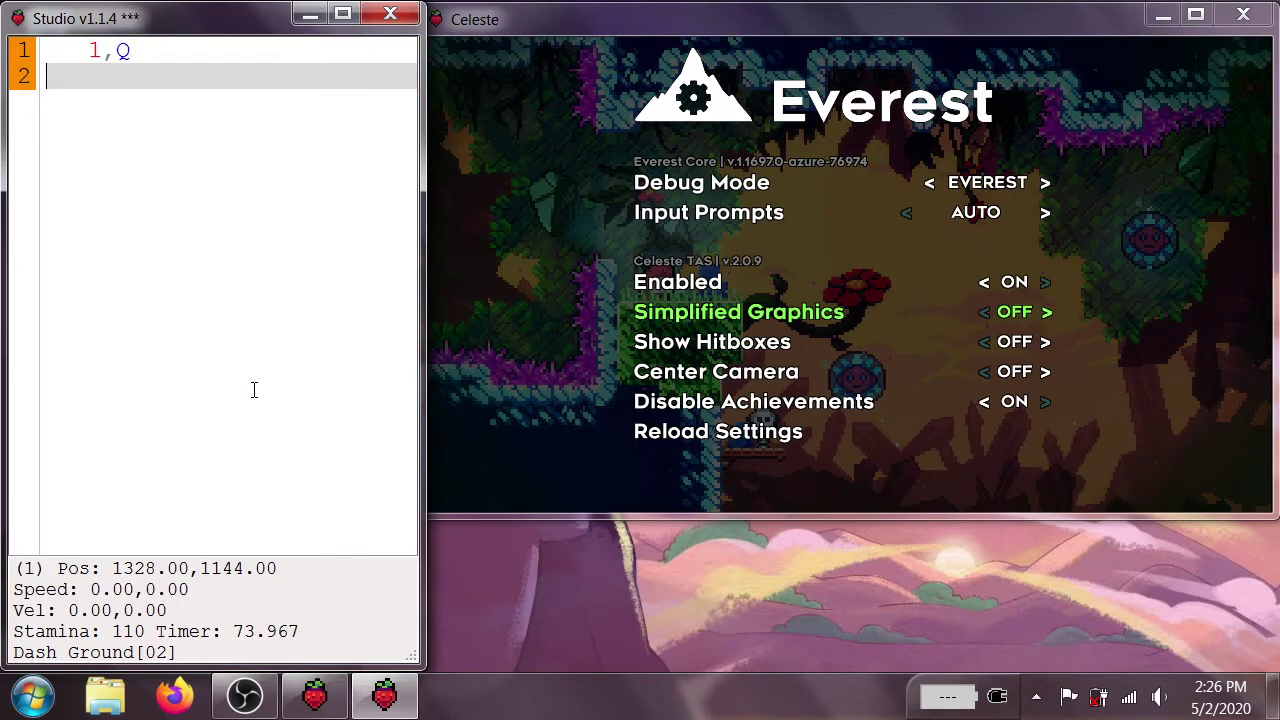
text(1j)
key(Return)
text(31)
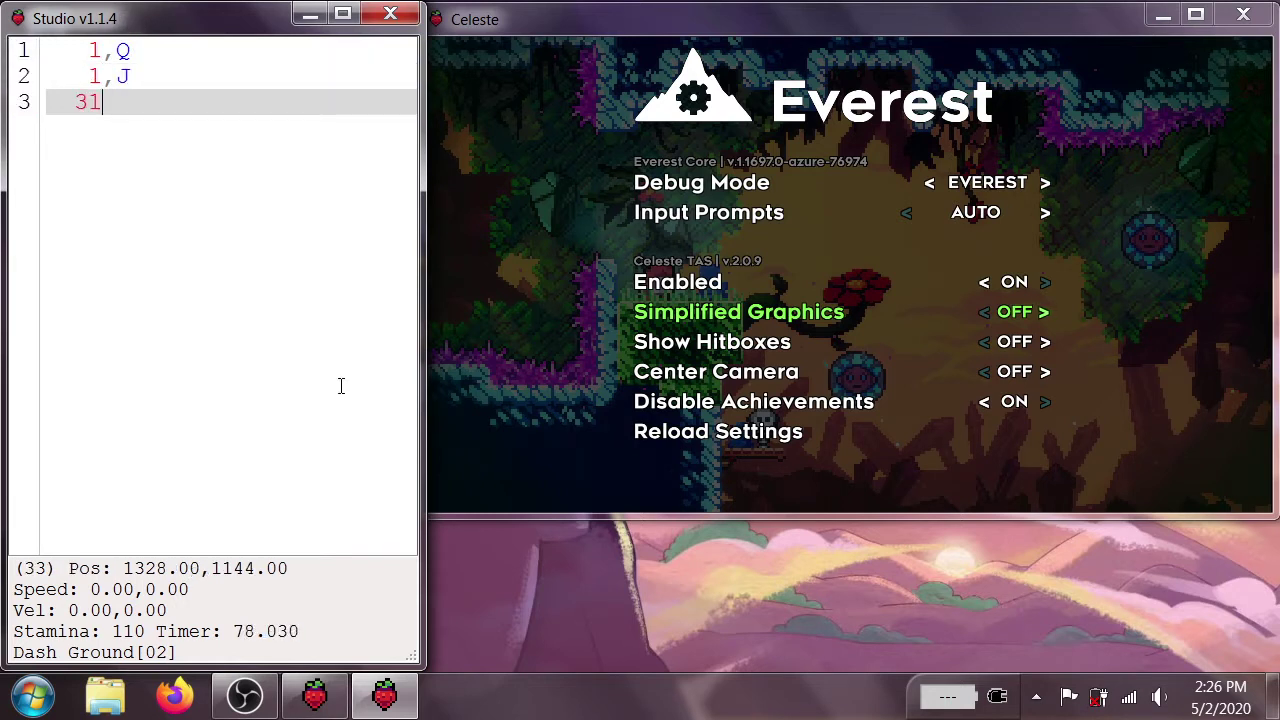
key(Return)
key(Return)
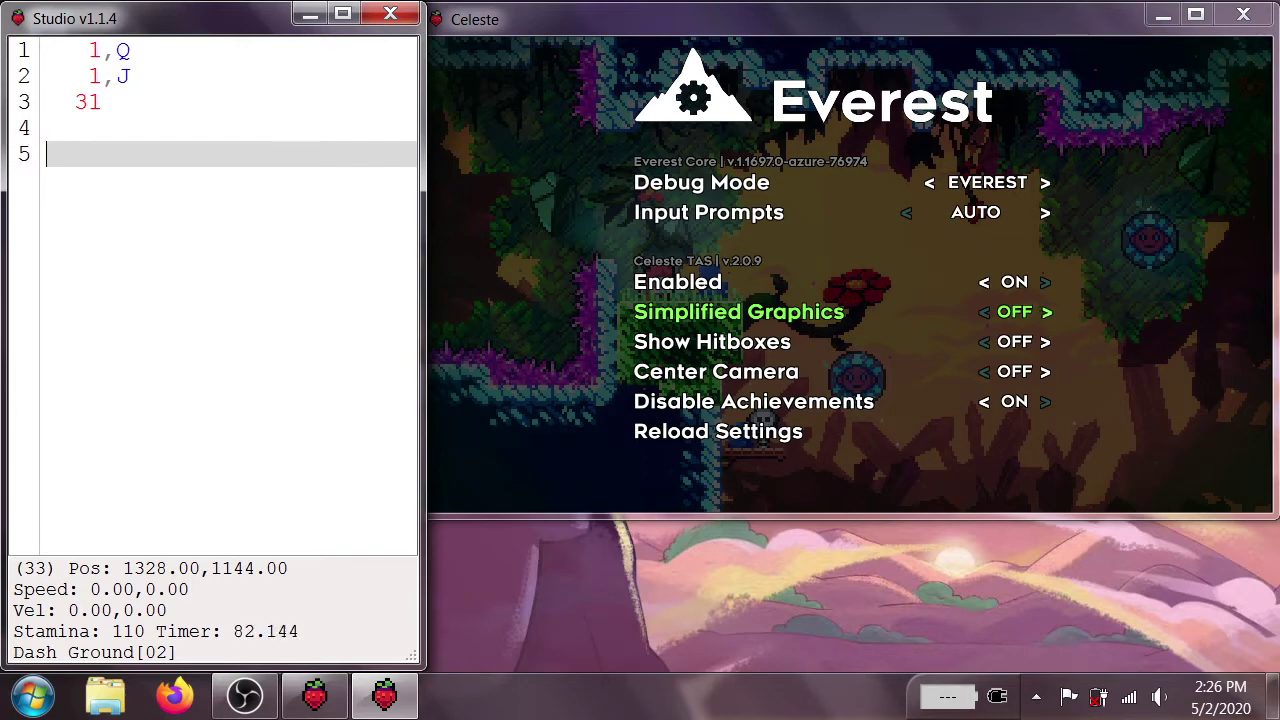
text(15x)
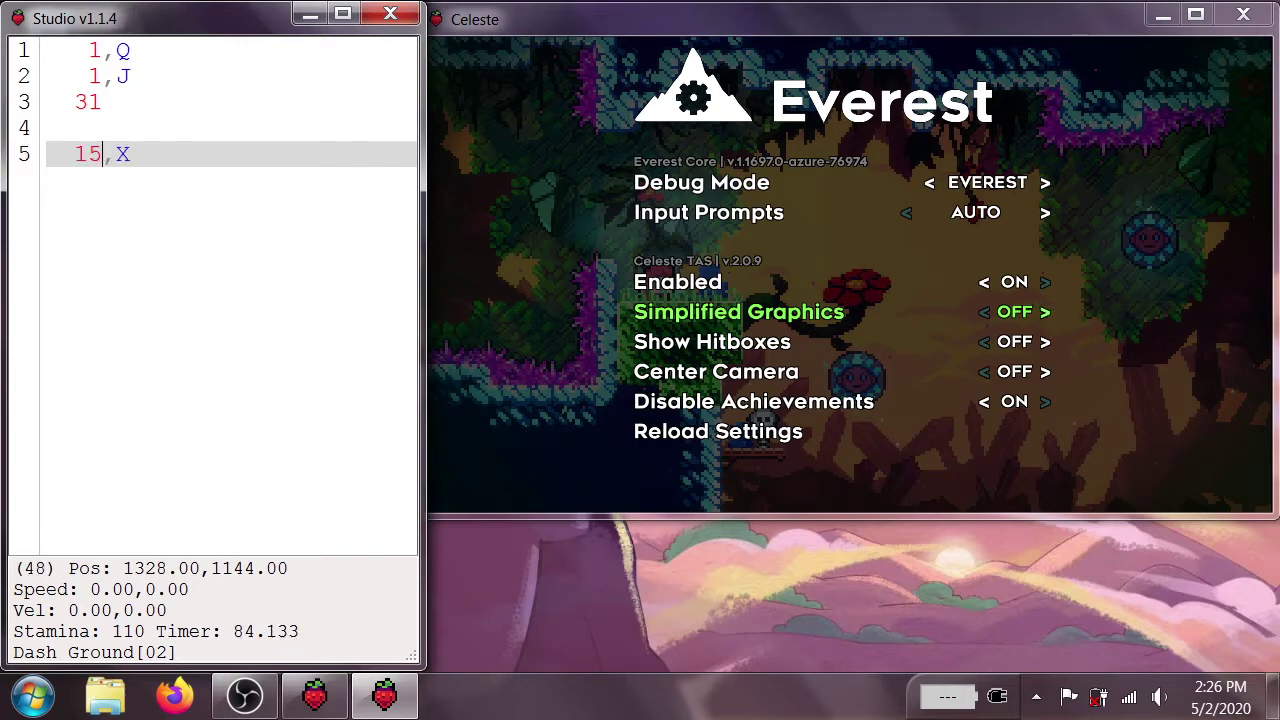
Leave the mod options, resume the game and run the new TAS.
key(Escape)
key(Escape)
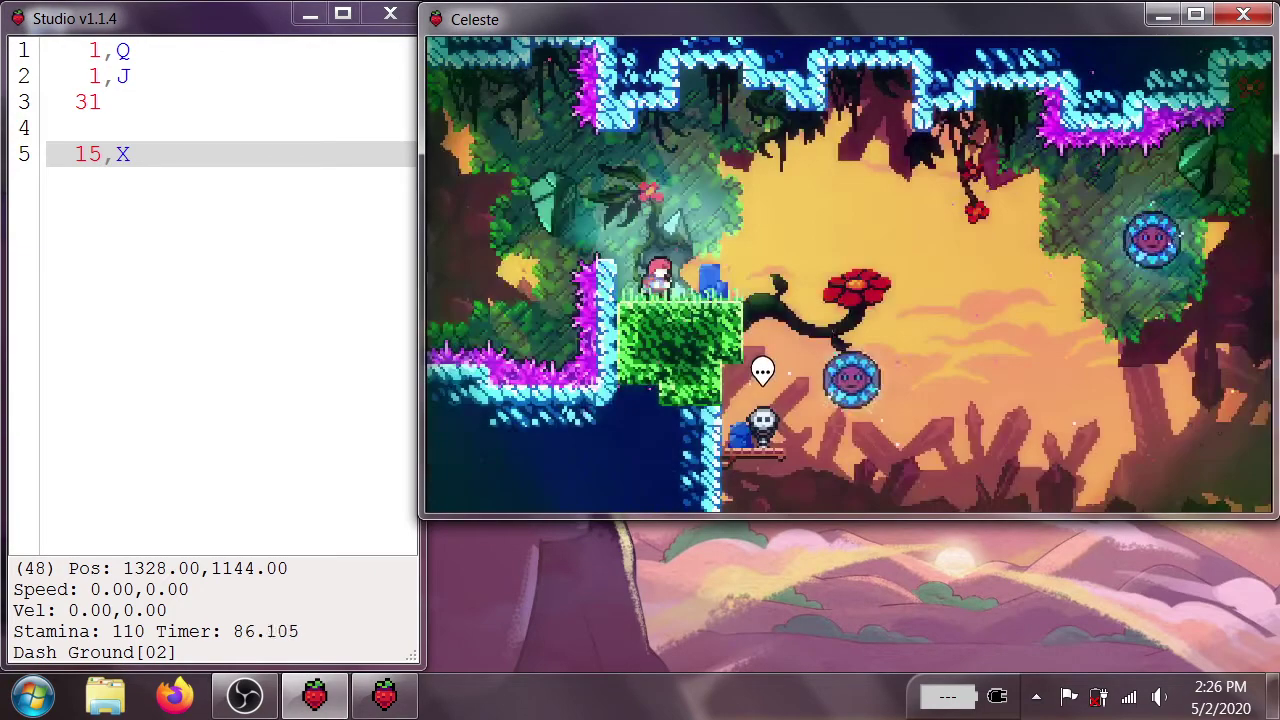
key(Control_R)
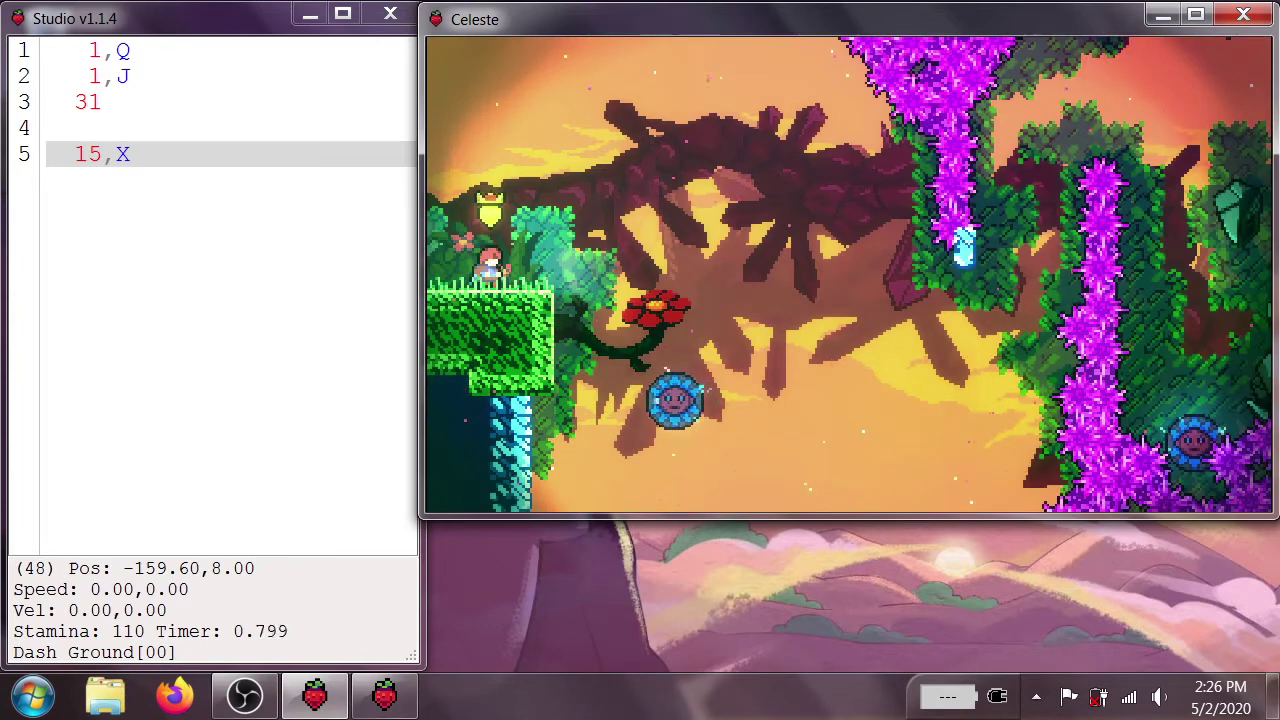
Insert a 100-frame wait before the 15,X line and label it with a #lvl_00 comment above.
click(151, 123)
key(Return)
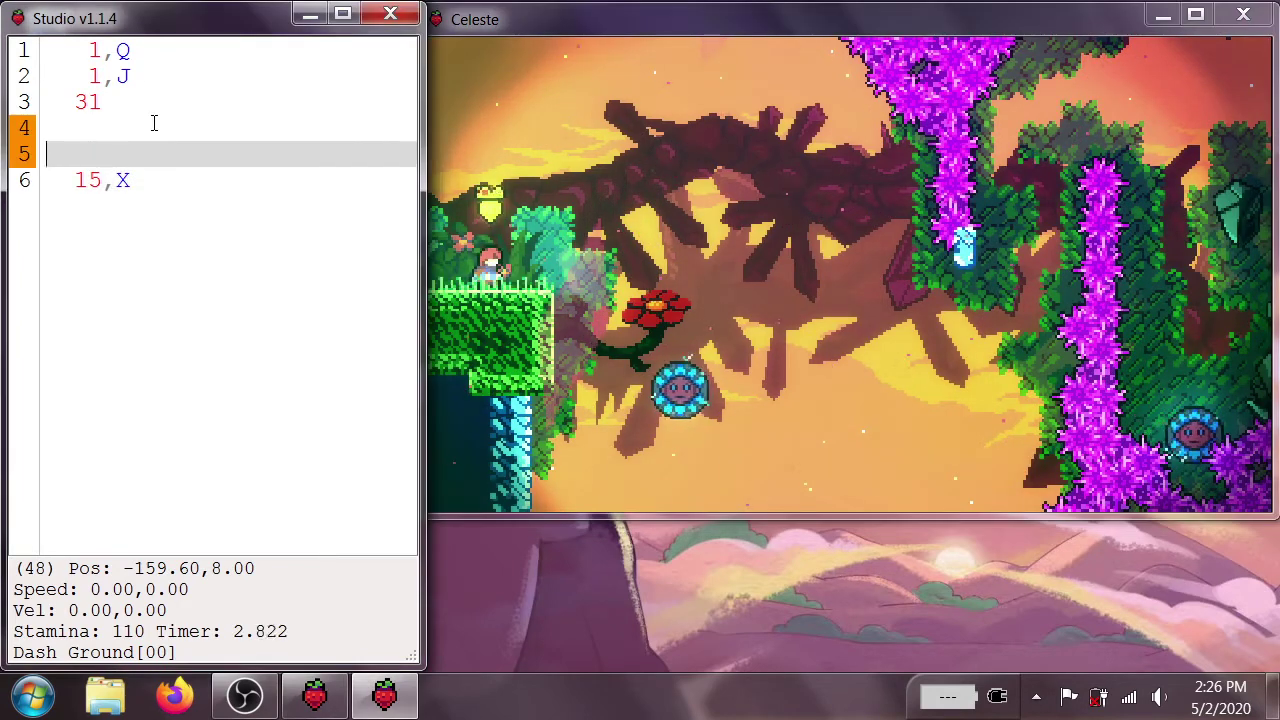
text(1000)
key(BackSpace)
key(Up)
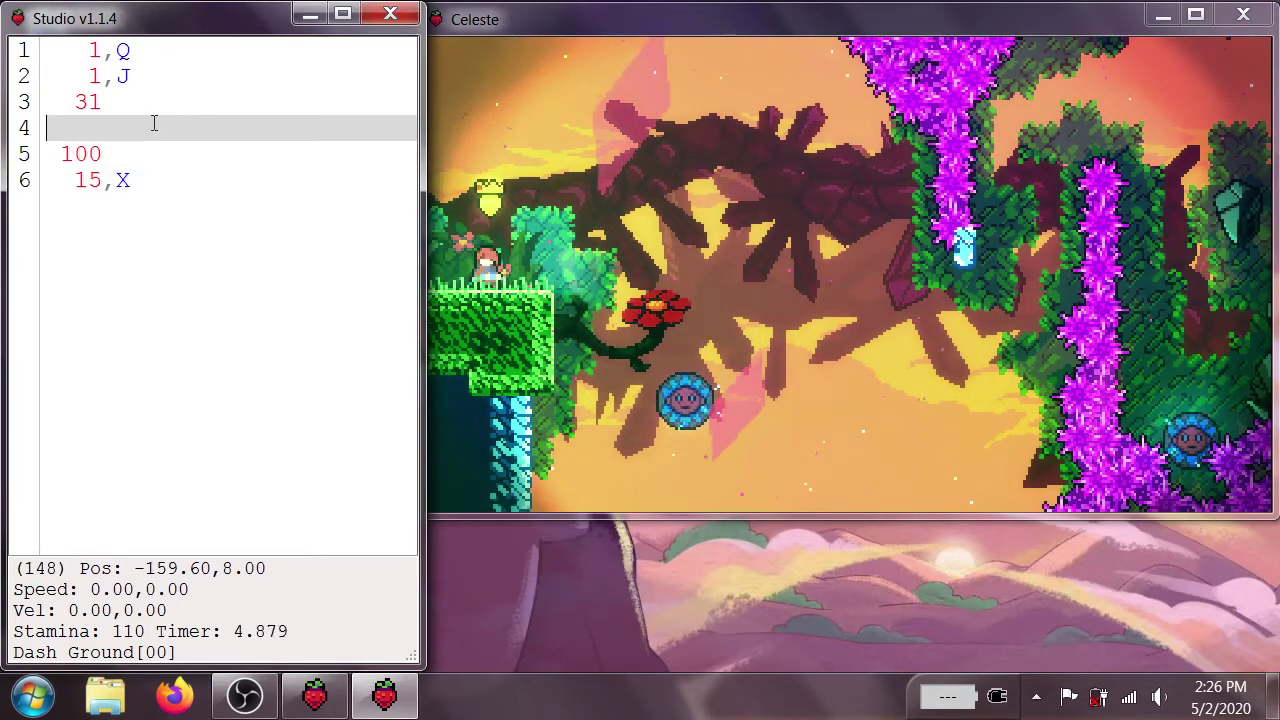
key(Return)
text(#lvl_00)
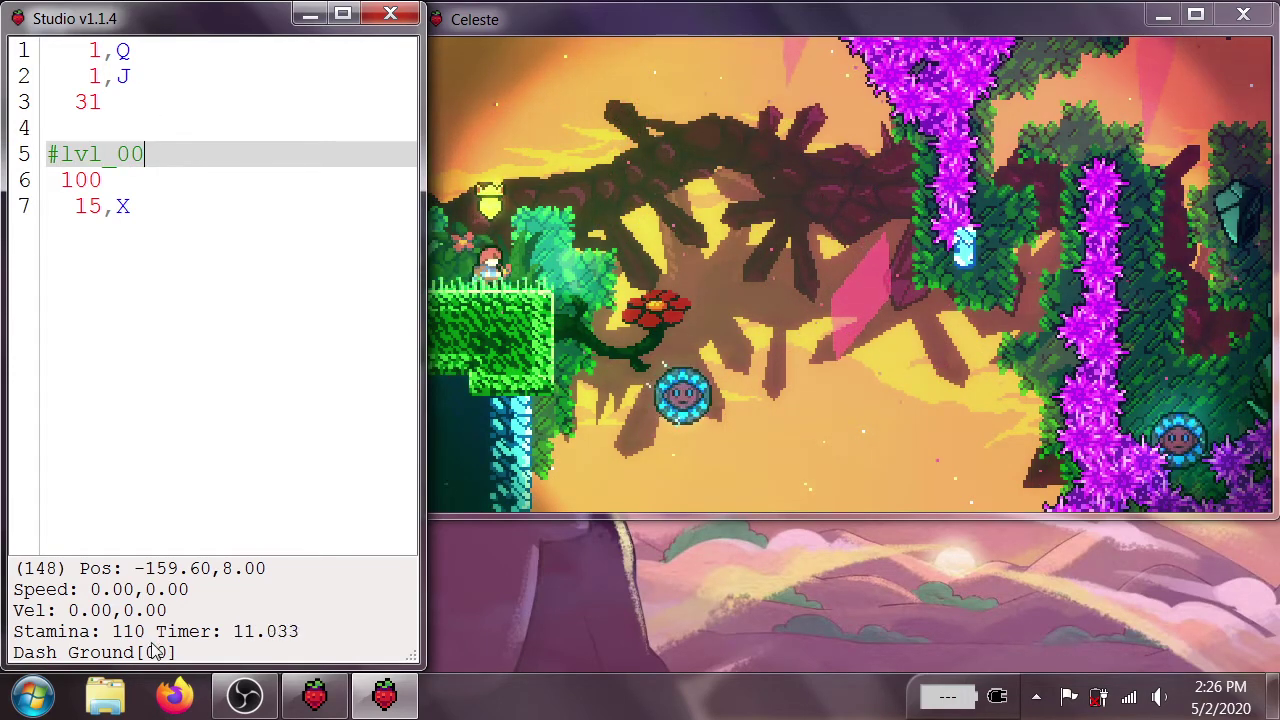
Show and hide the debug console, and teleport to the first room of Reflection from the debug map.
key(grave)
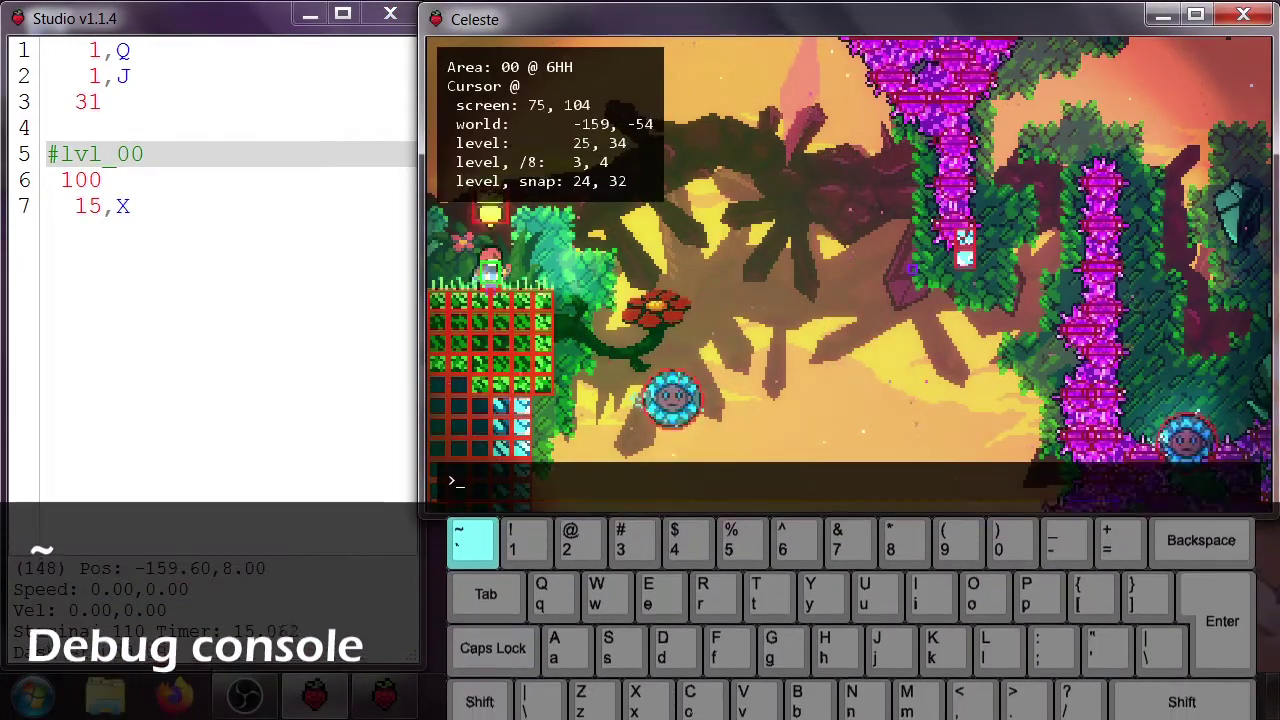
key(grave)
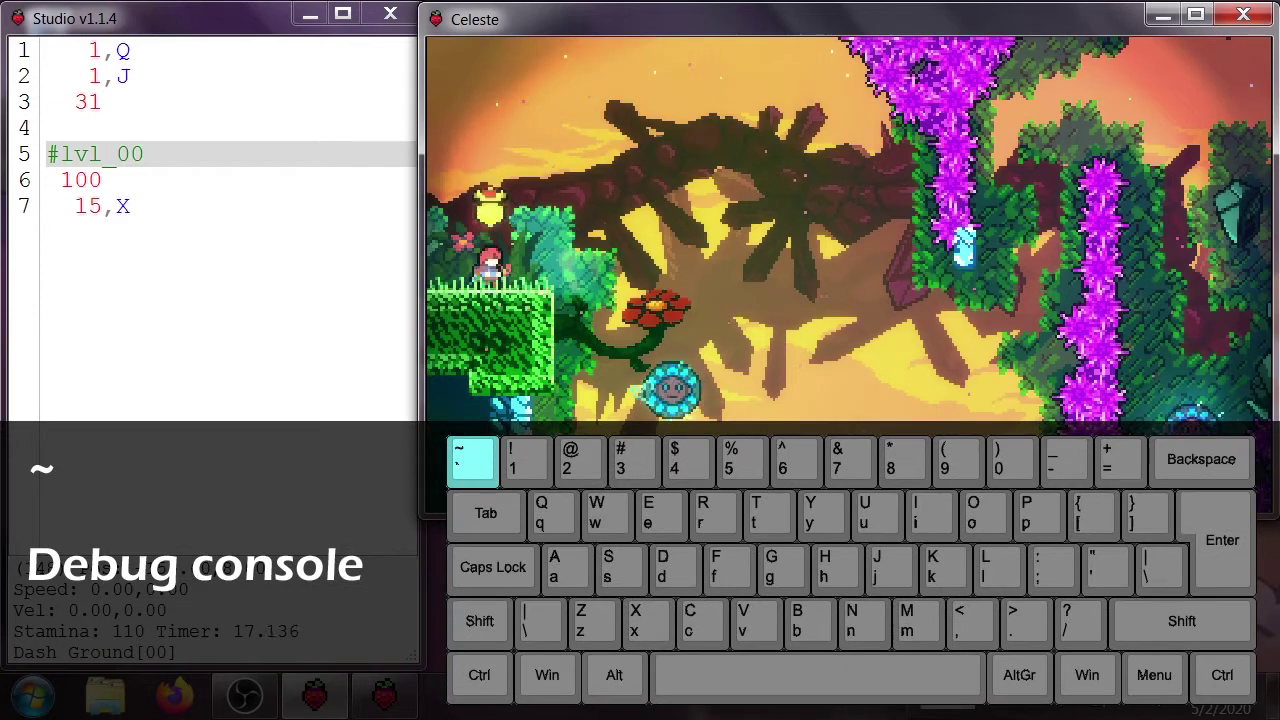
key(F6)
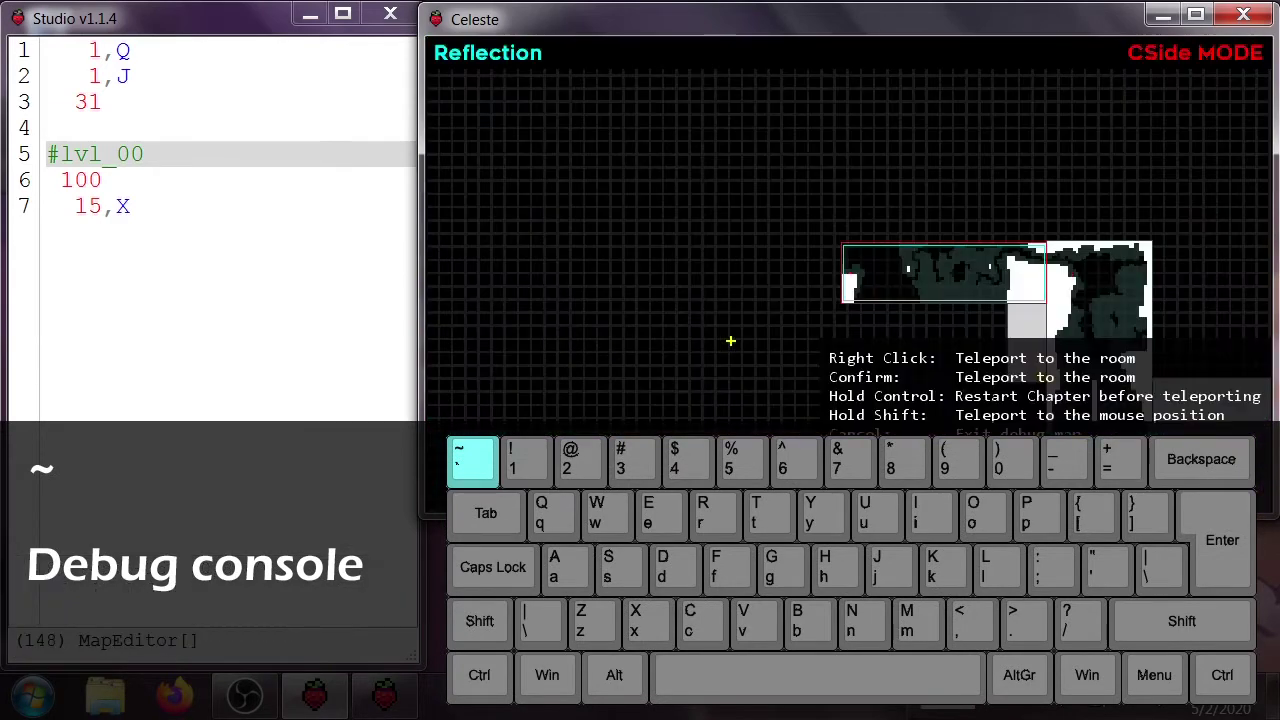
right_click(855, 275)
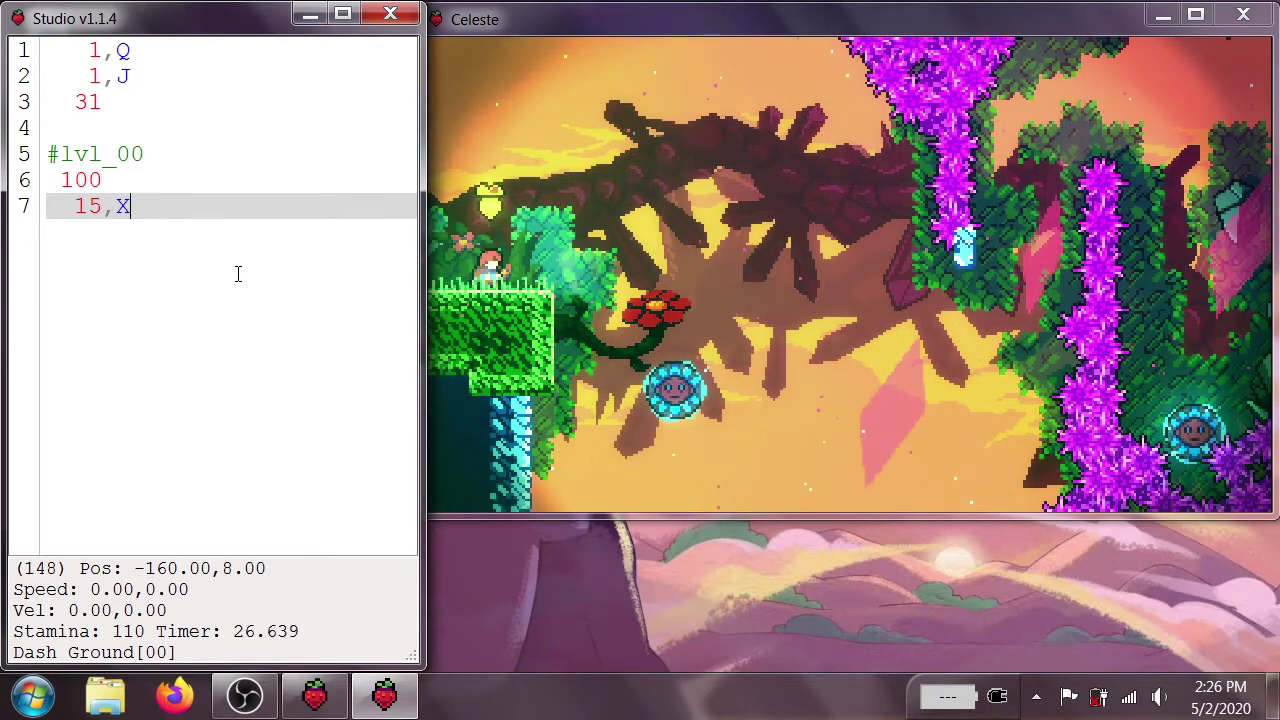
Close and relaunch Celeste Studio, and return to the game window.
click(381, 17)
double_click(64, 443)
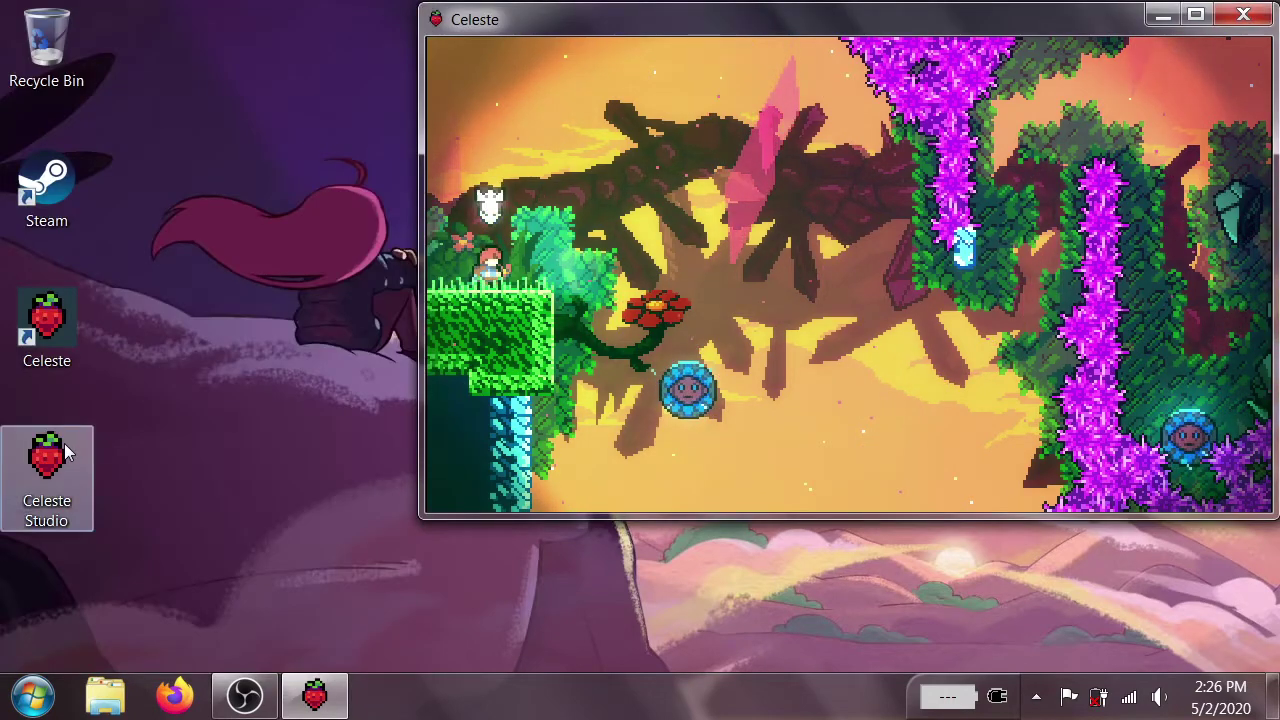
click(731, 375)
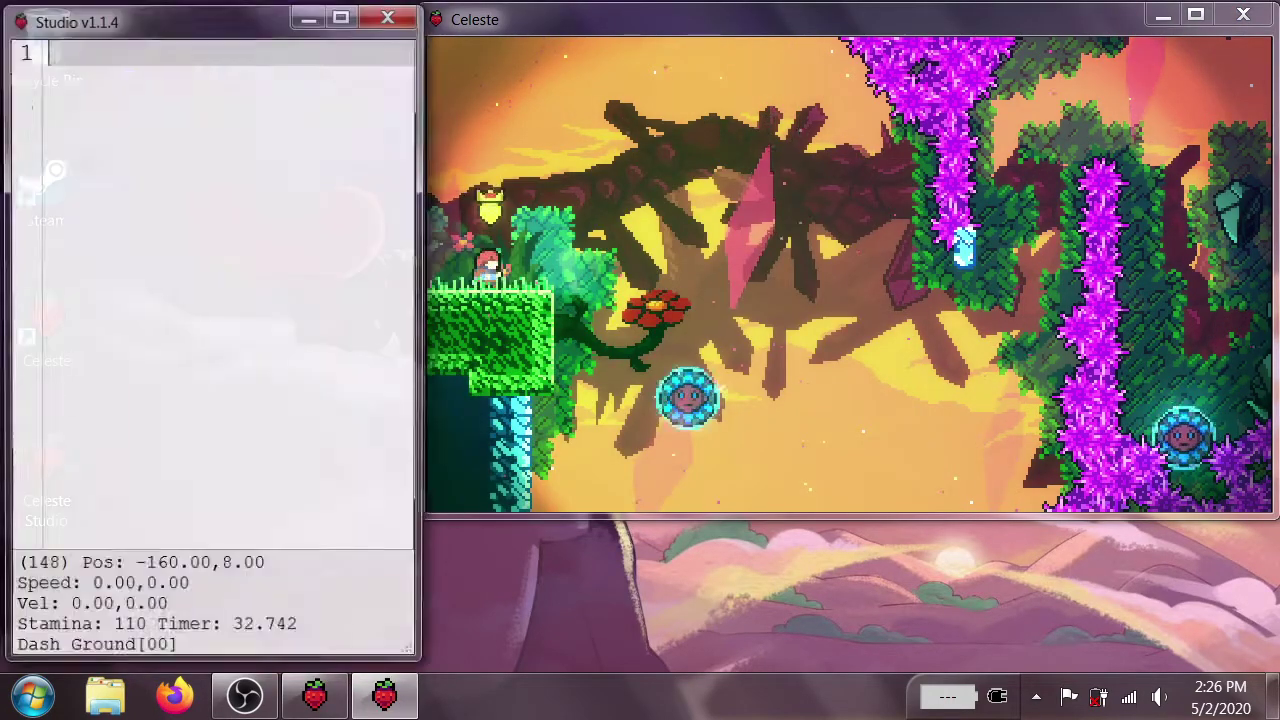
Append a 15,C line after the 15,X line at the end of the TAS.
click(314, 321)
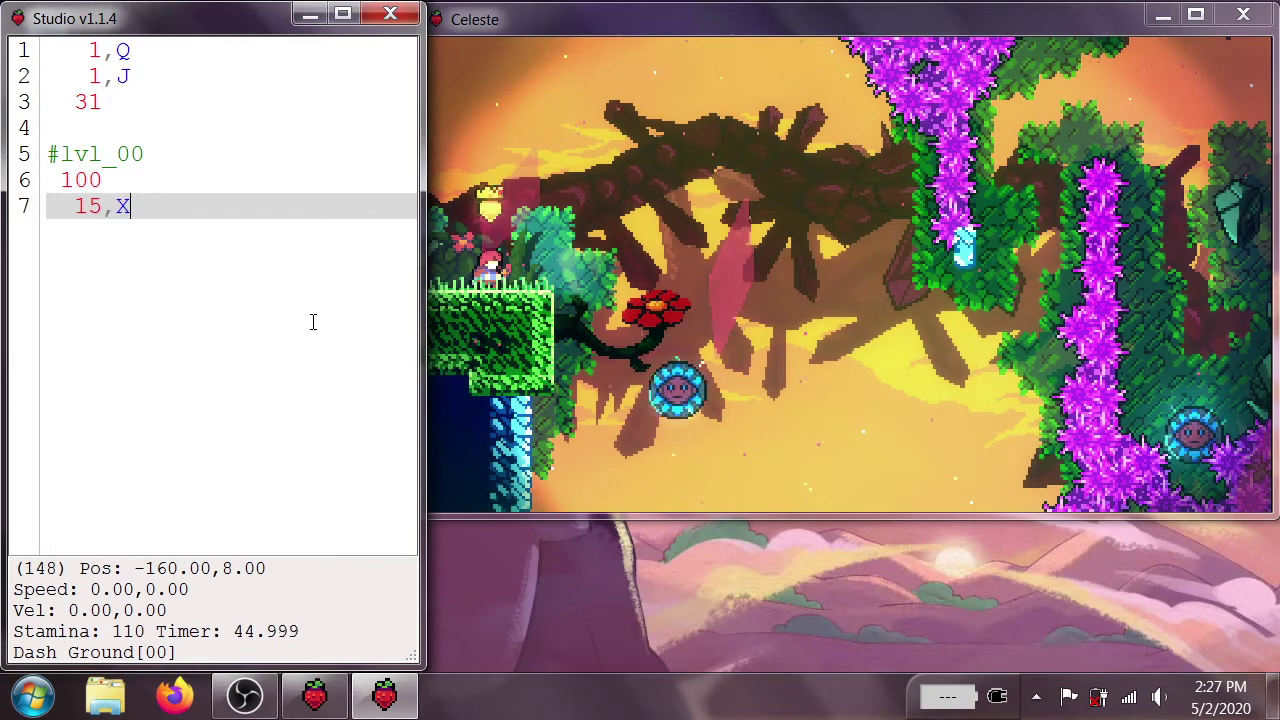
key(Return)
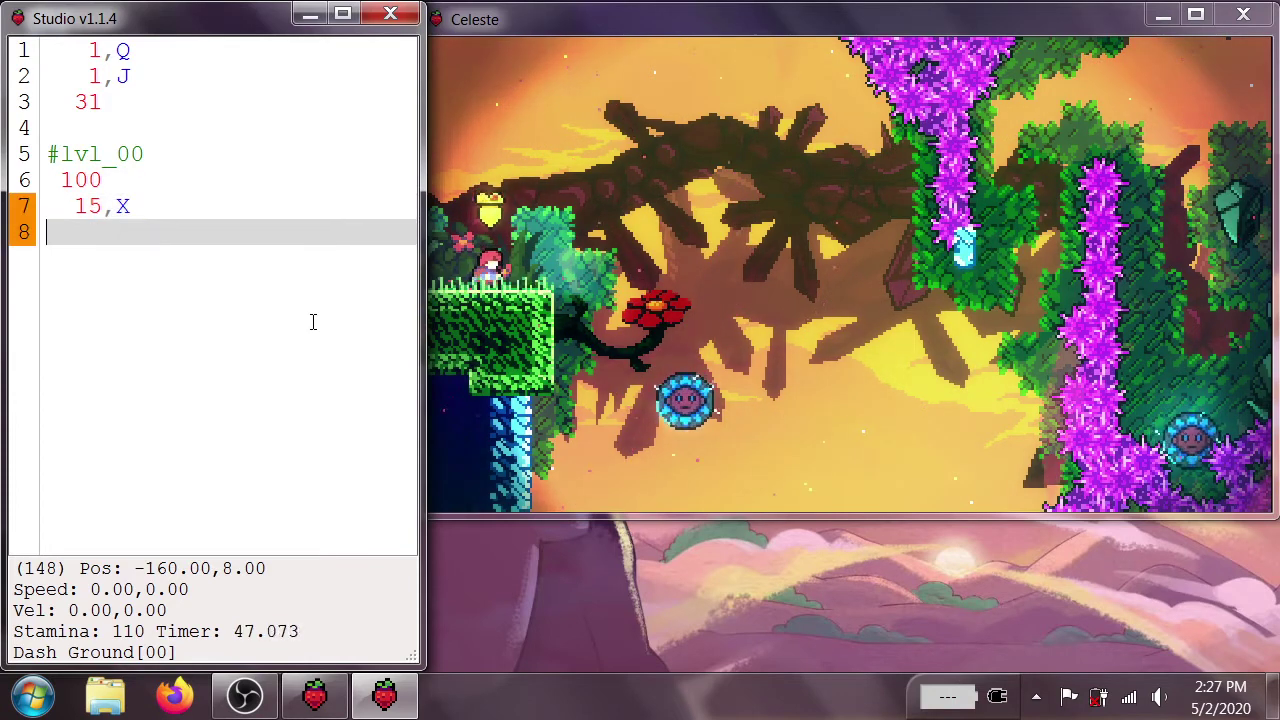
text(15,C)
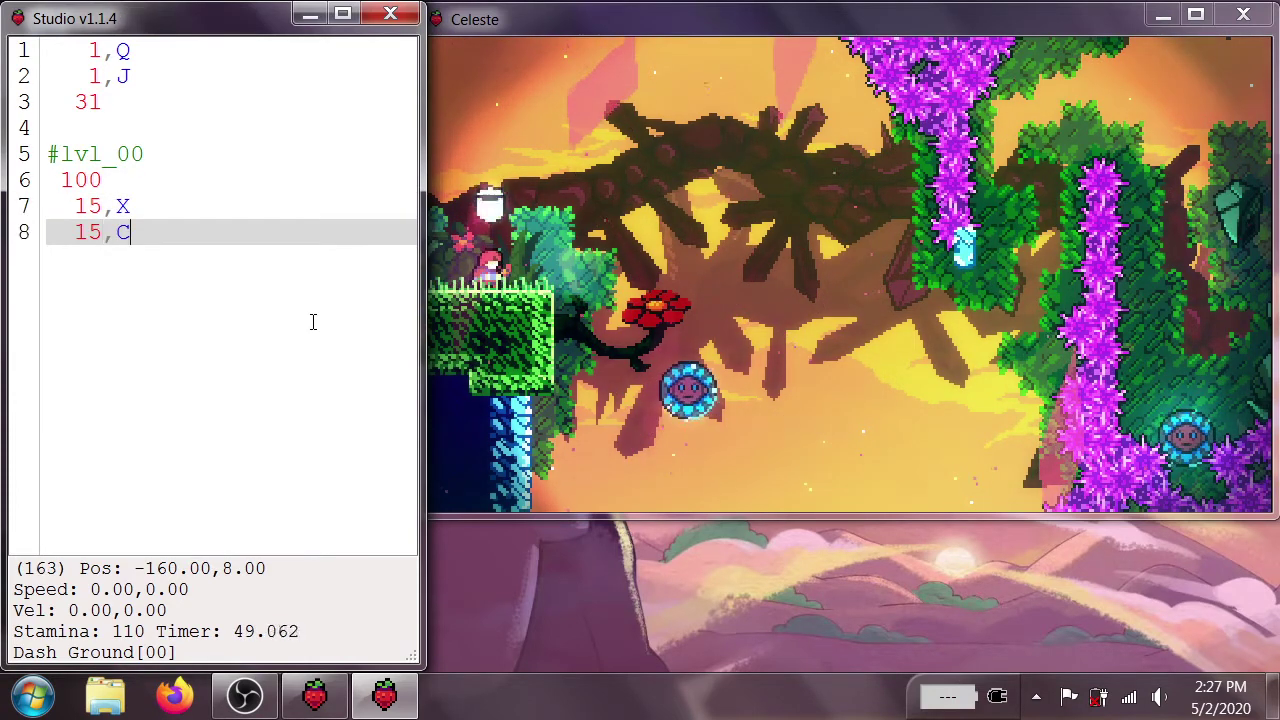
Copy the 15,X and 15,C pair and repeat it down to line 16, ending with an empty line.
key(End)
key(shift+Up)
key(shift+Up)
key(ctrl+c)
key(ctrl+v)
key(ctrl+v)
key(ctrl+v)
key(ctrl+v)
key(ctrl+v)
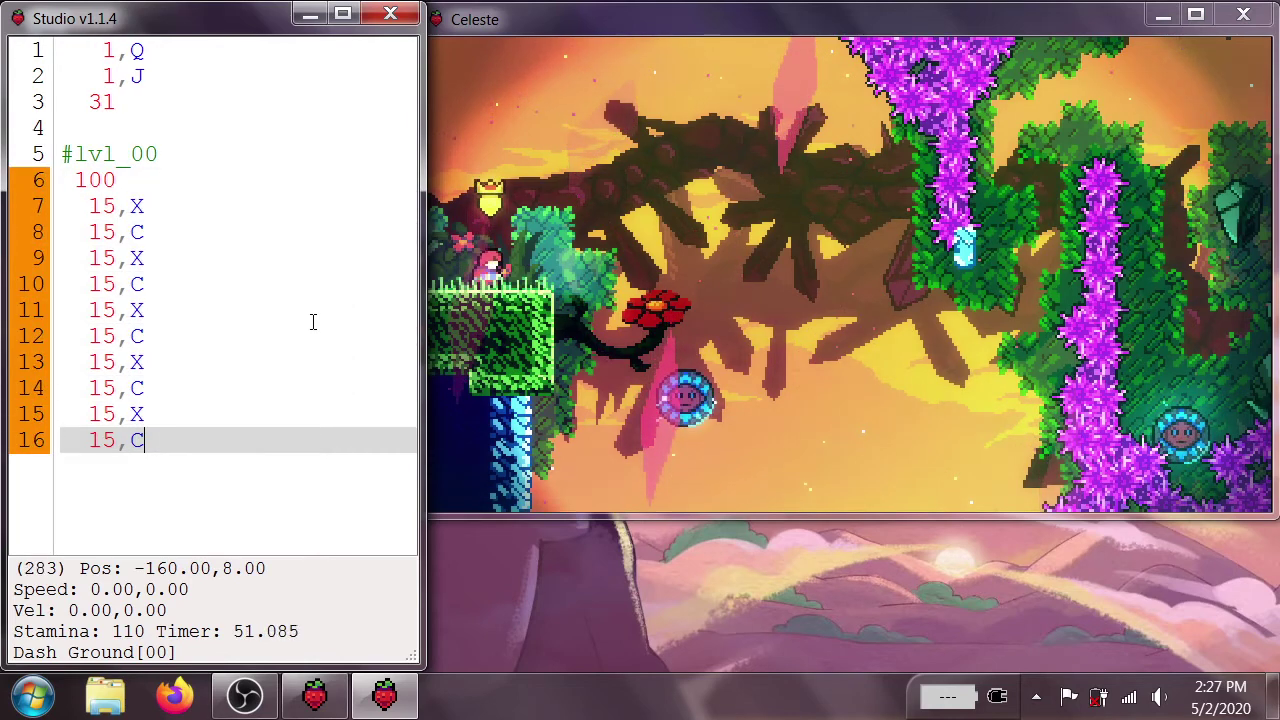
key(Return)
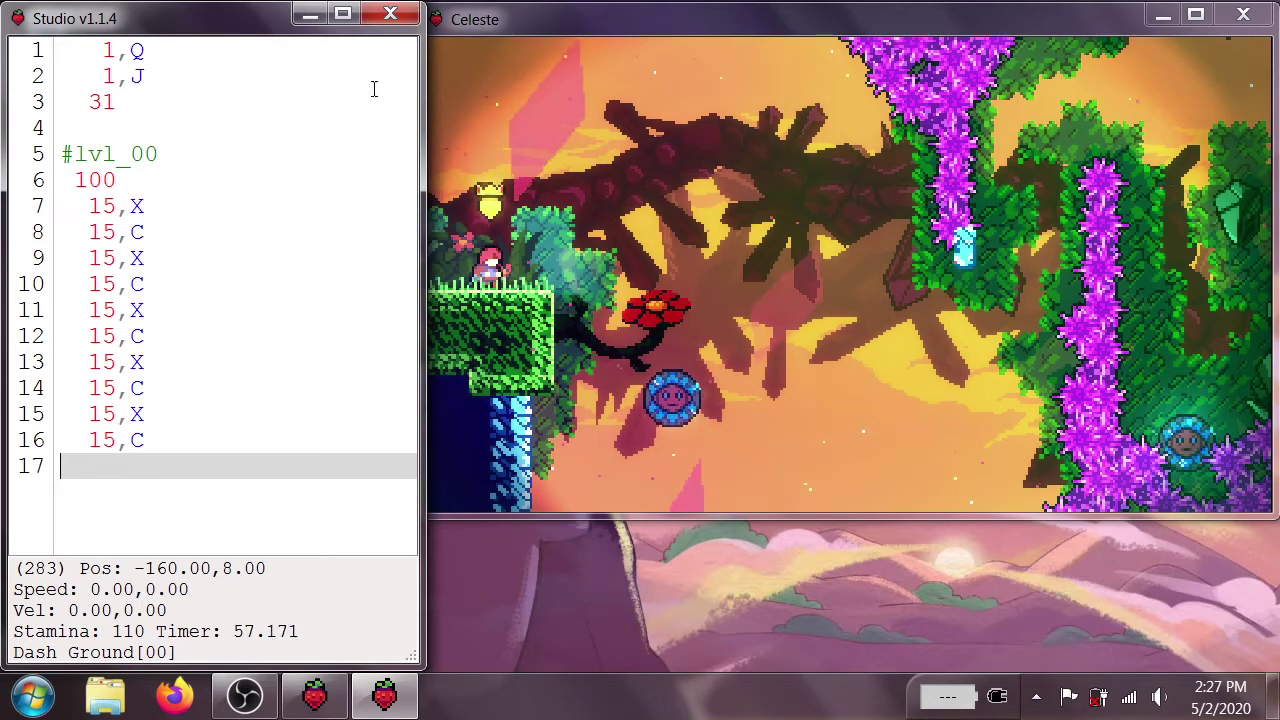
Open 6C - Reflection.tas from the LevelFiles folder.
key(ctrl+o)
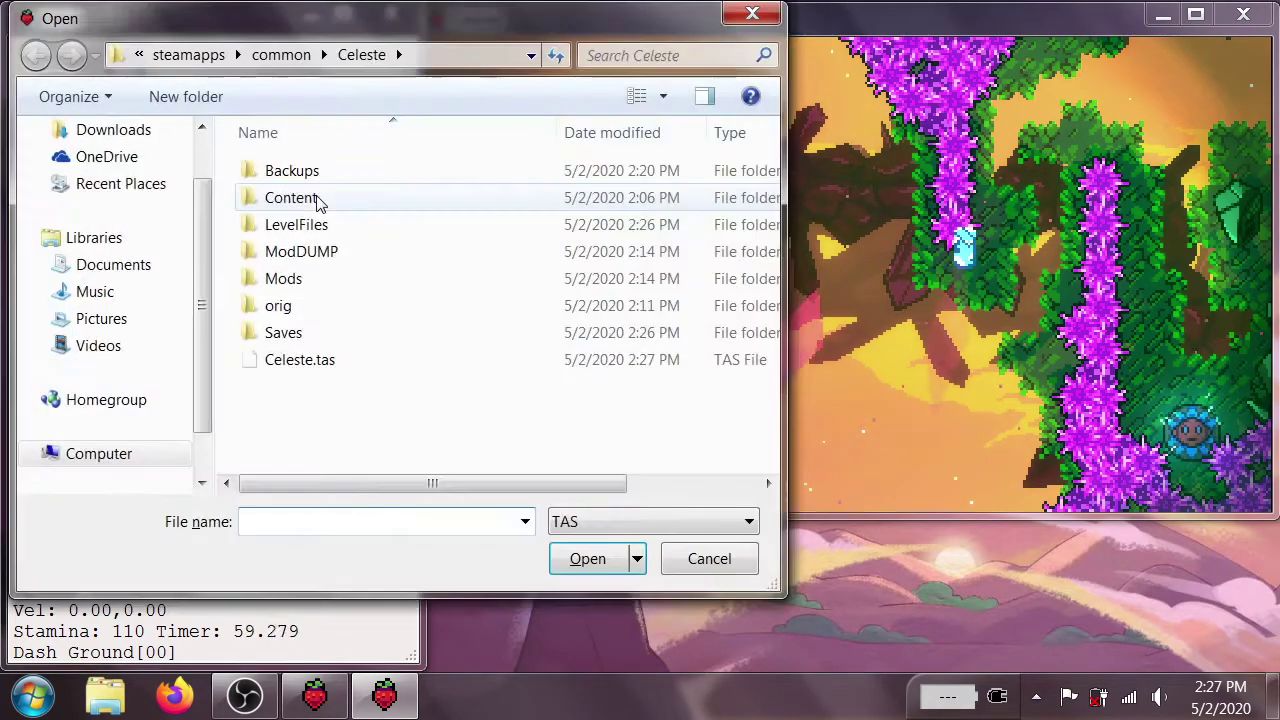
double_click(313, 226)
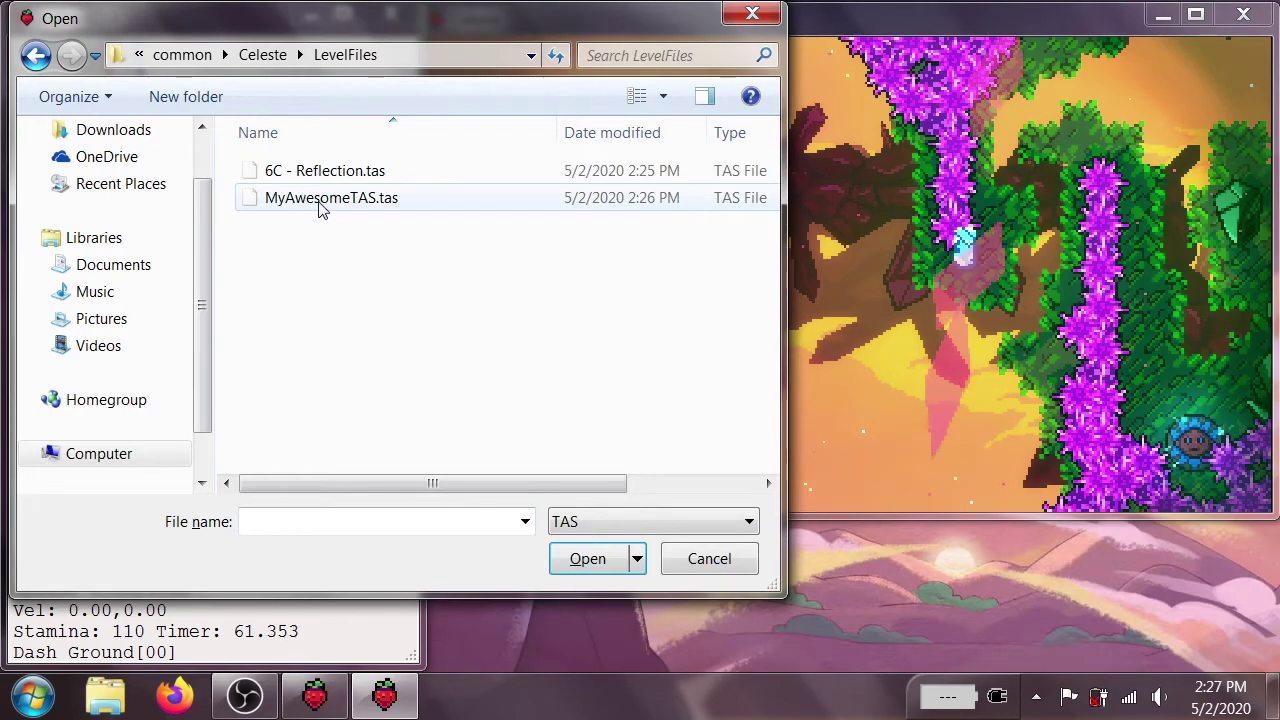
double_click(370, 171)
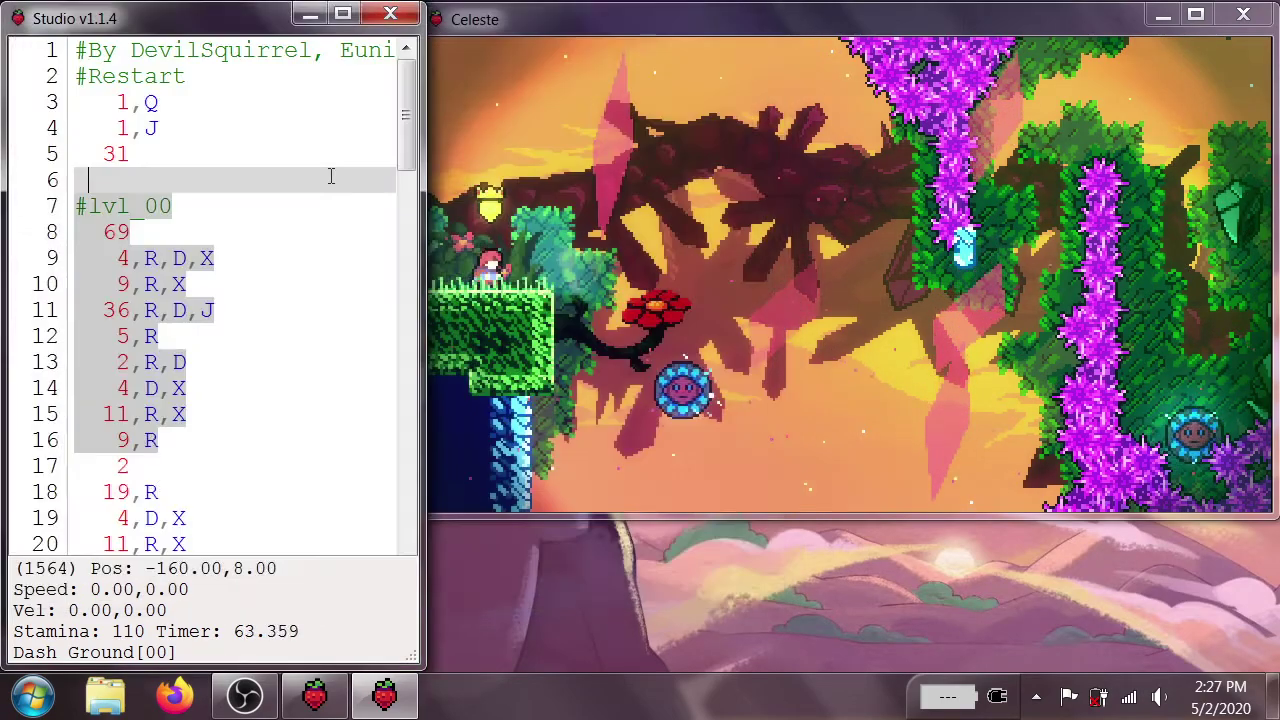
Switch to MyAwesomeTAS.tas from the LevelFiles folder and open it once more.
key(ctrl+o)
double_click(329, 197)
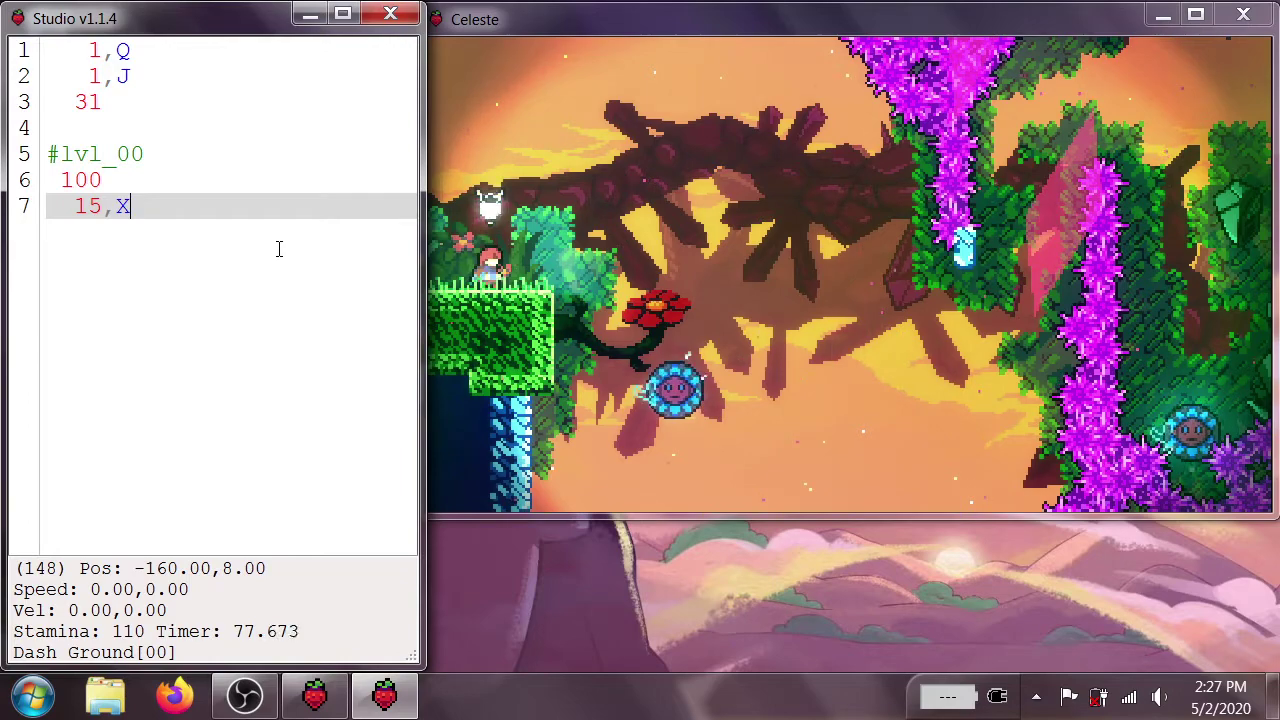
key(ctrl+o)
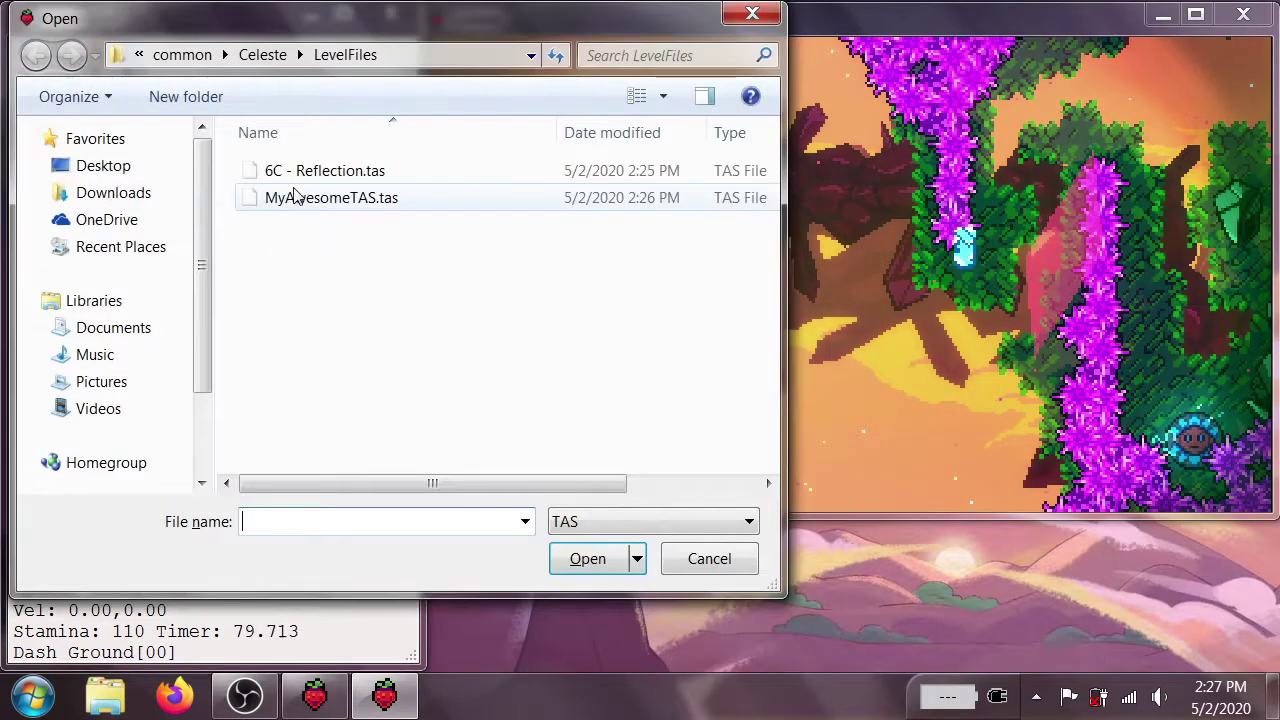
click(291, 199)
double_click(291, 198)
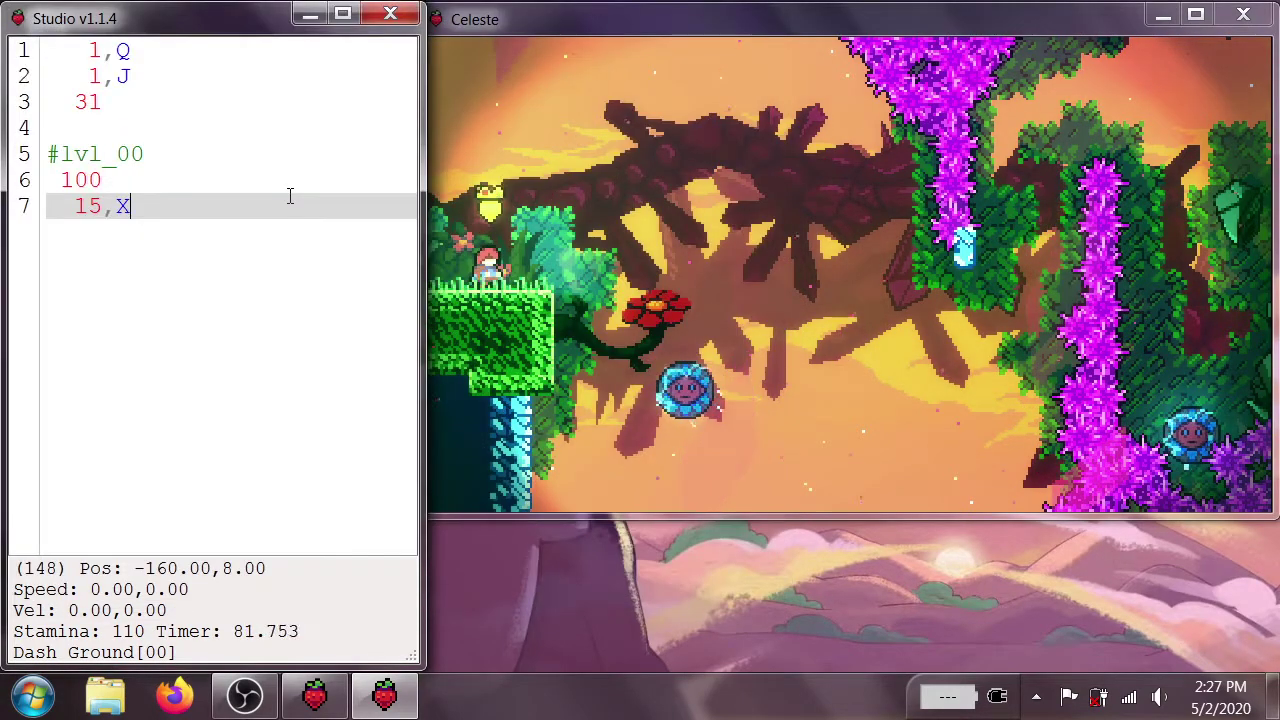